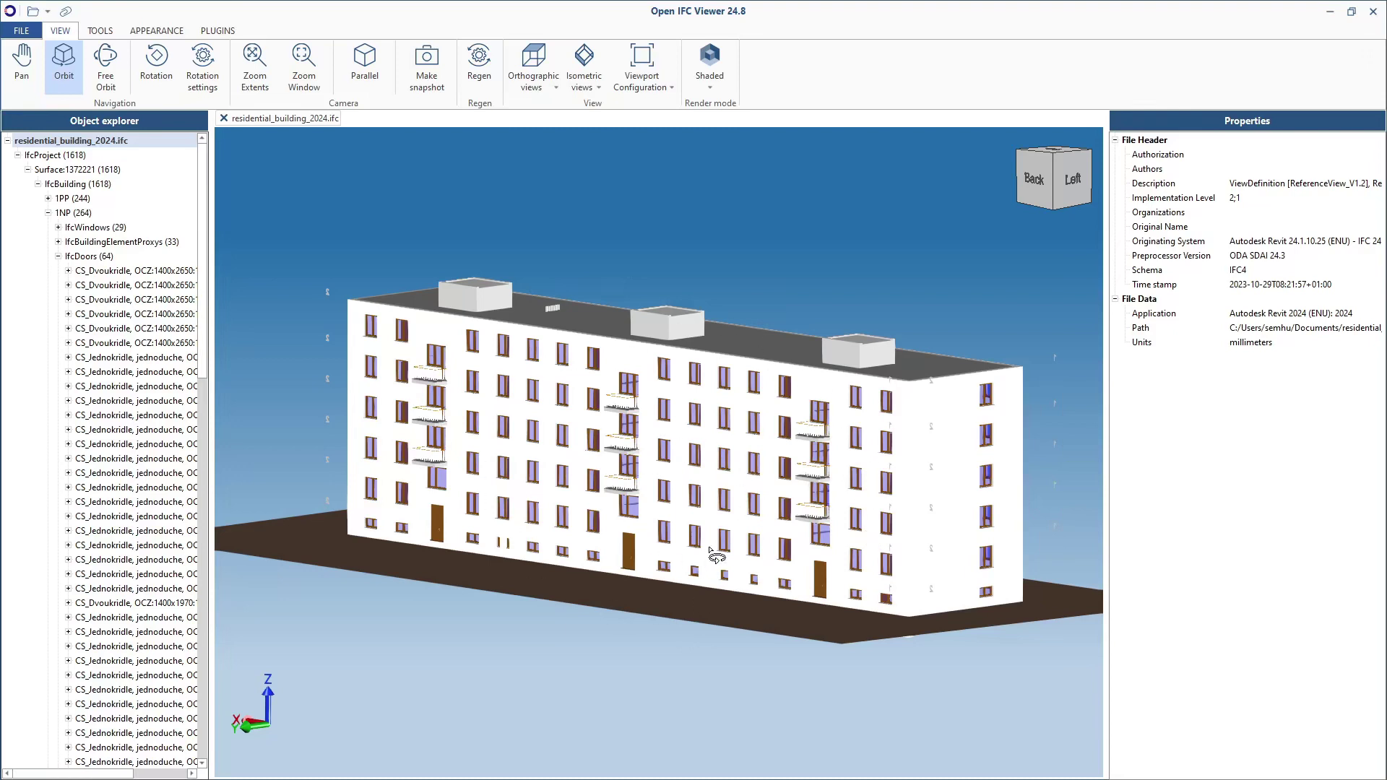
Select the building's middle entrance door to view its IFC properties, and switch to Blender.
{"action": "left_click", "coordinate": [630, 555]}
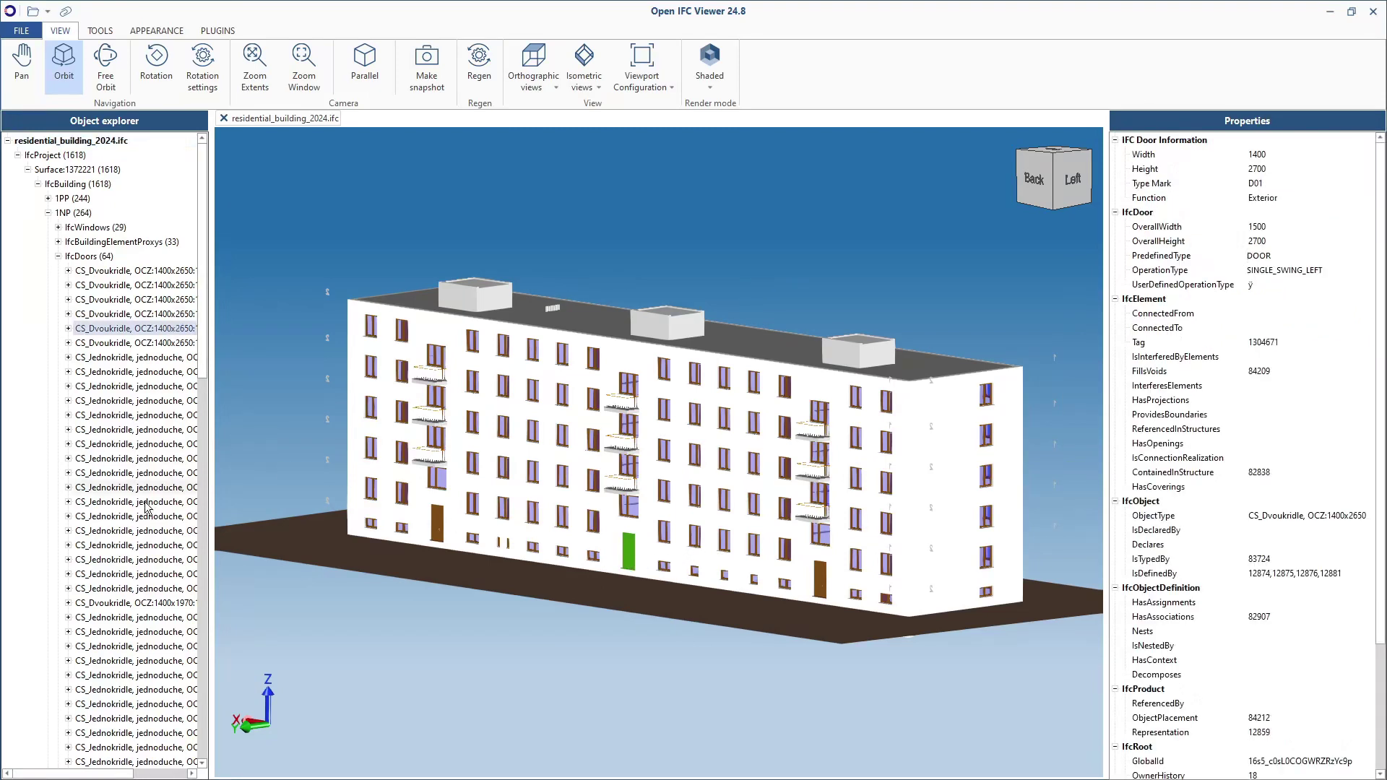
{"action": "key", "text": "alt+Tab"}
{"action": "key", "text": "Tab"}
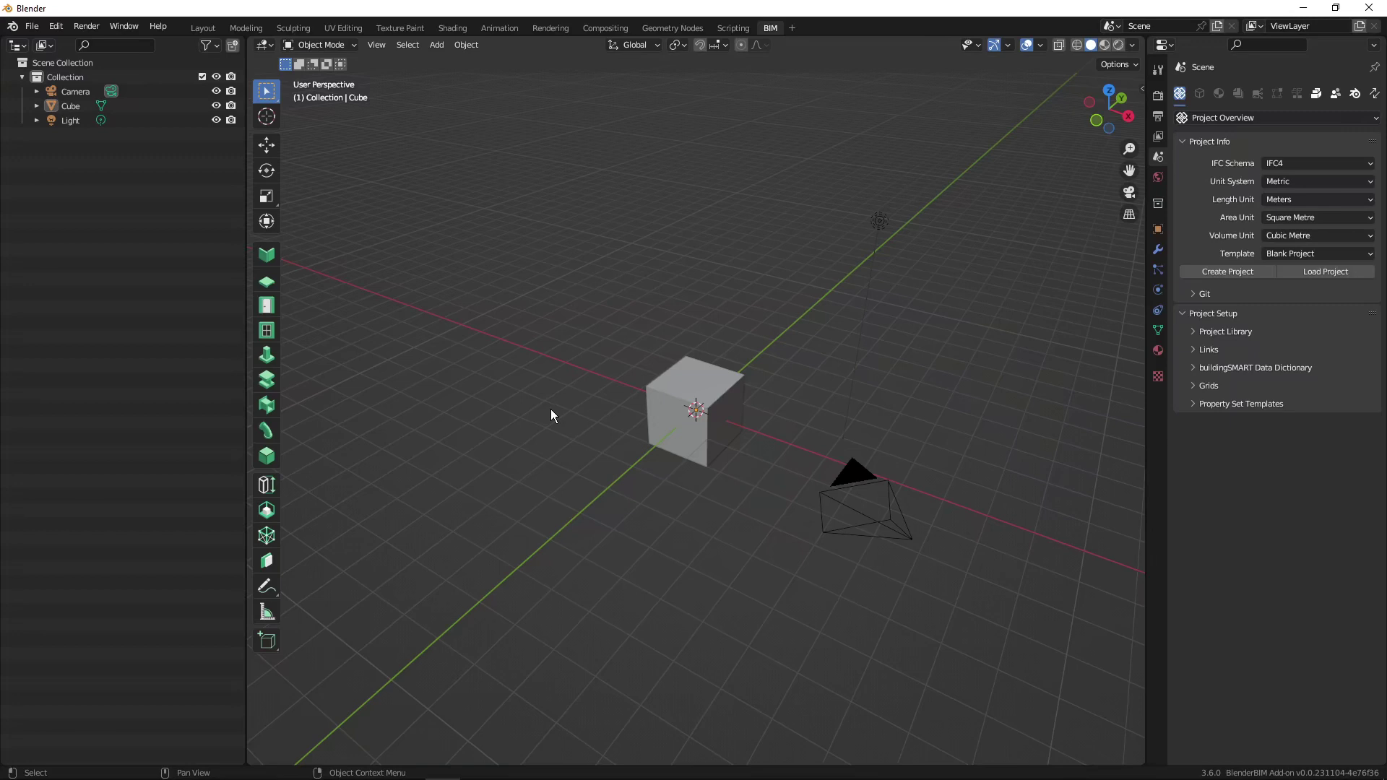
Open the IFC project residential_building_2024.ifc from the Documents folder.
{"action": "left_click", "coordinate": [32, 26]}
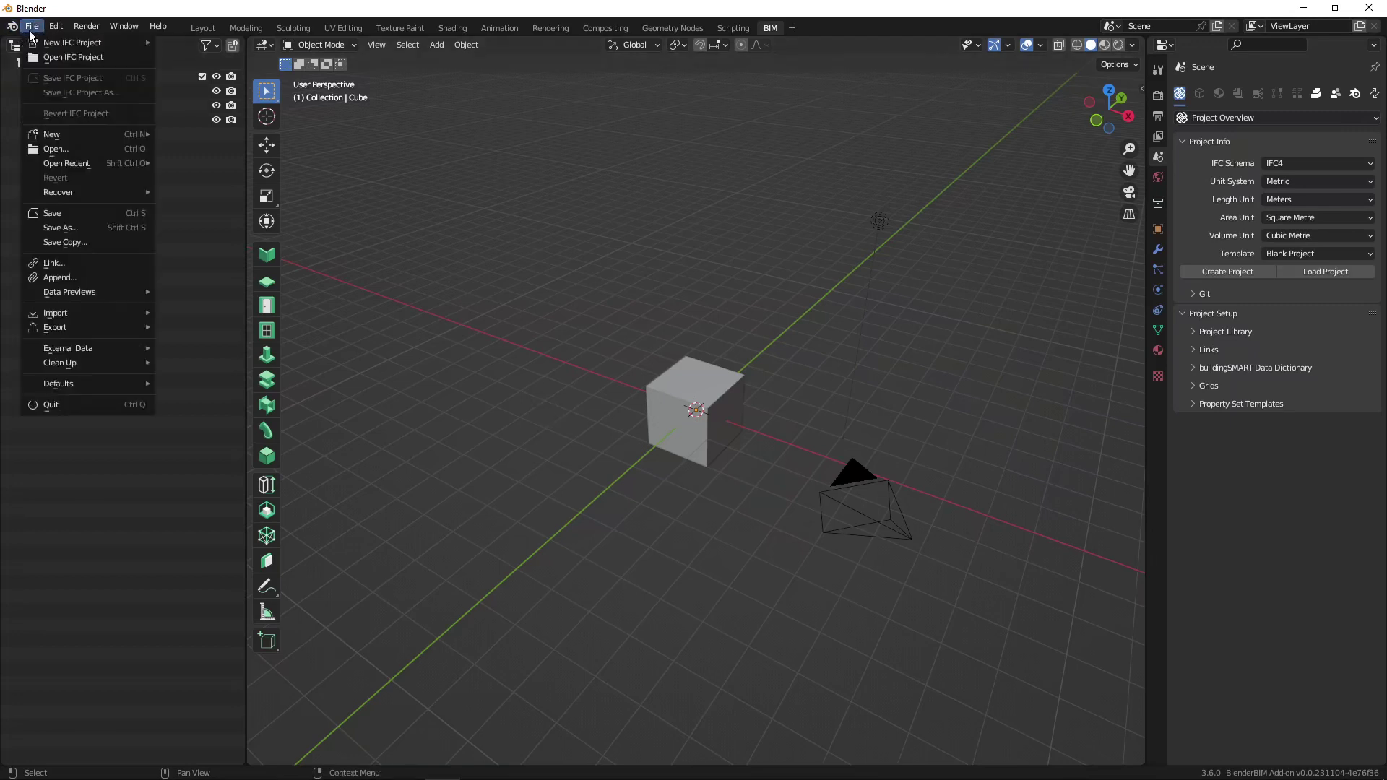
{"action": "left_click", "coordinate": [52, 61]}
{"action": "left_click", "coordinate": [557, 346]}
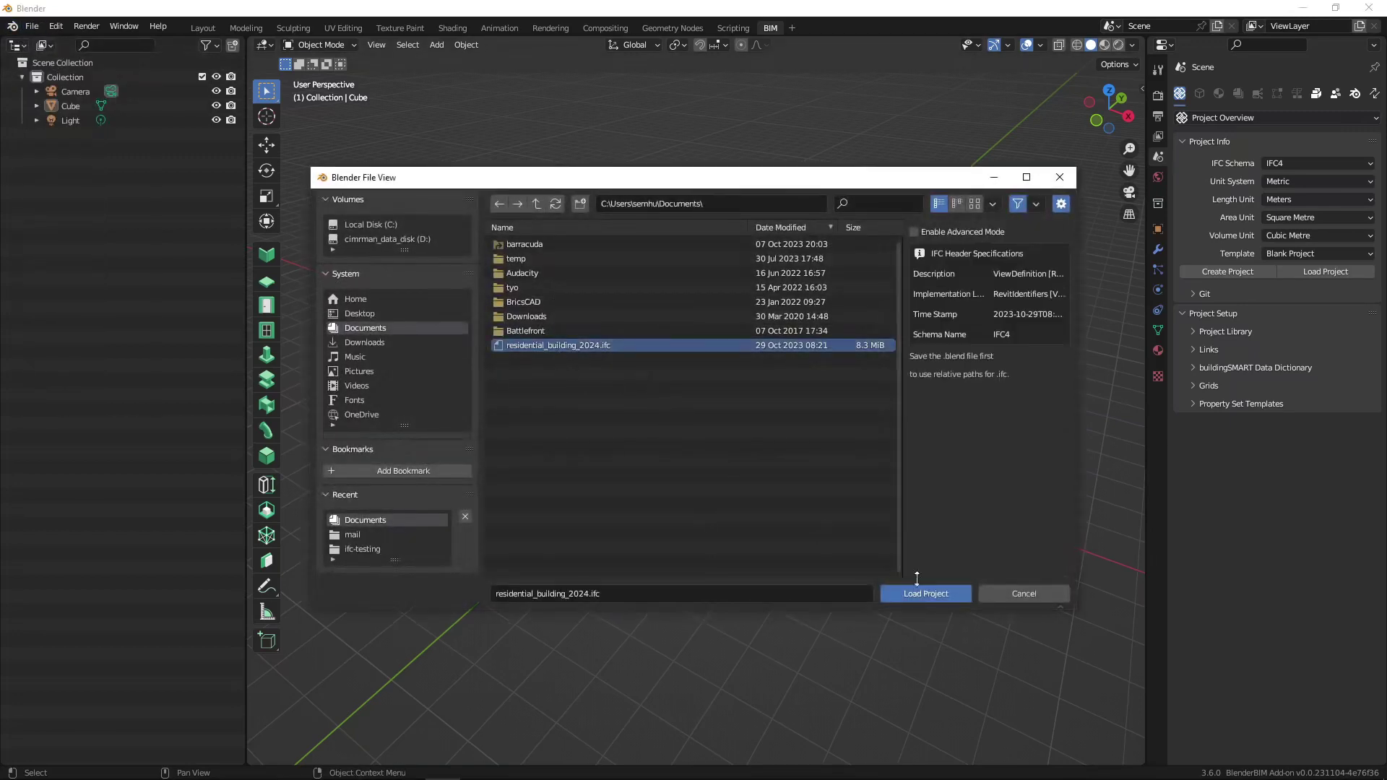
{"action": "left_click", "coordinate": [927, 593]}
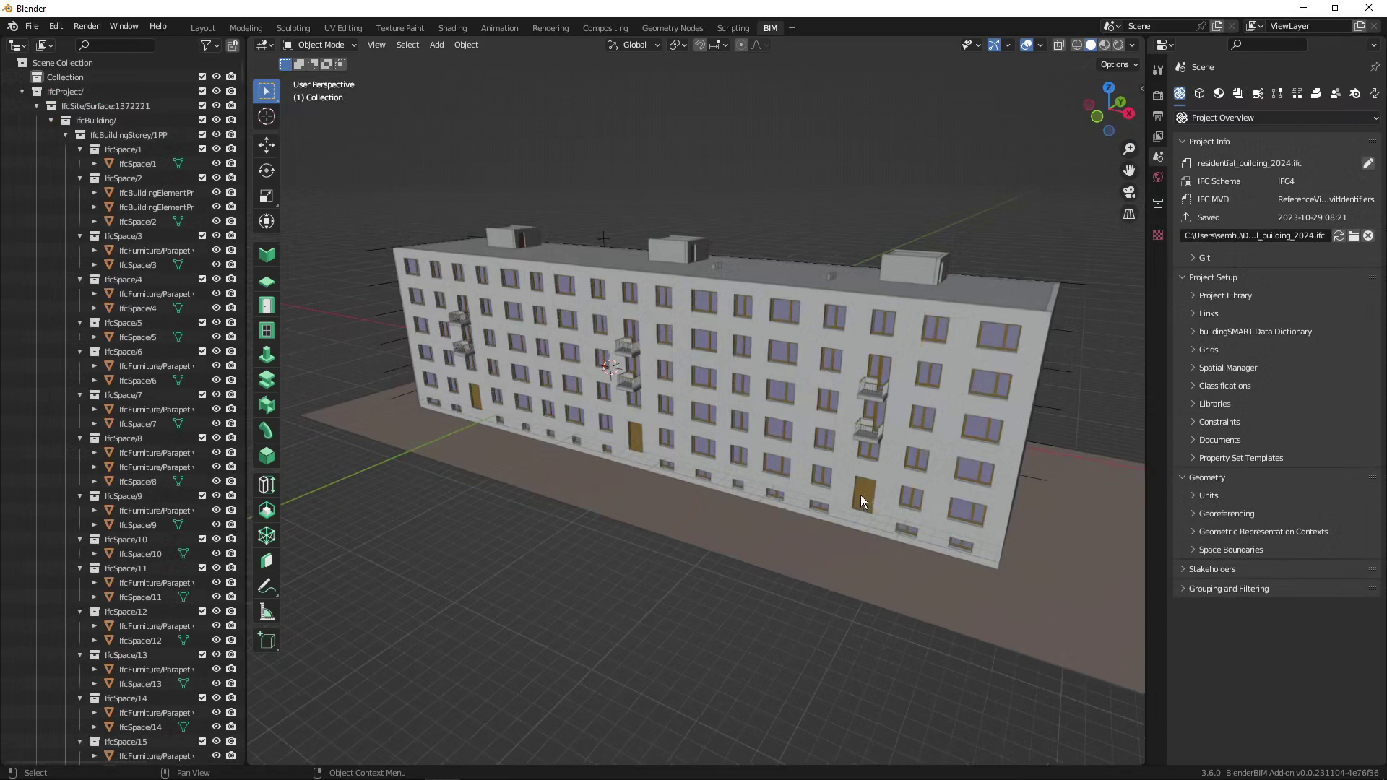
Select the entrance door nearest the building's front corner and examine its attributes and property sets in a widened Object Information view.
{"action": "left_click", "coordinate": [861, 497]}
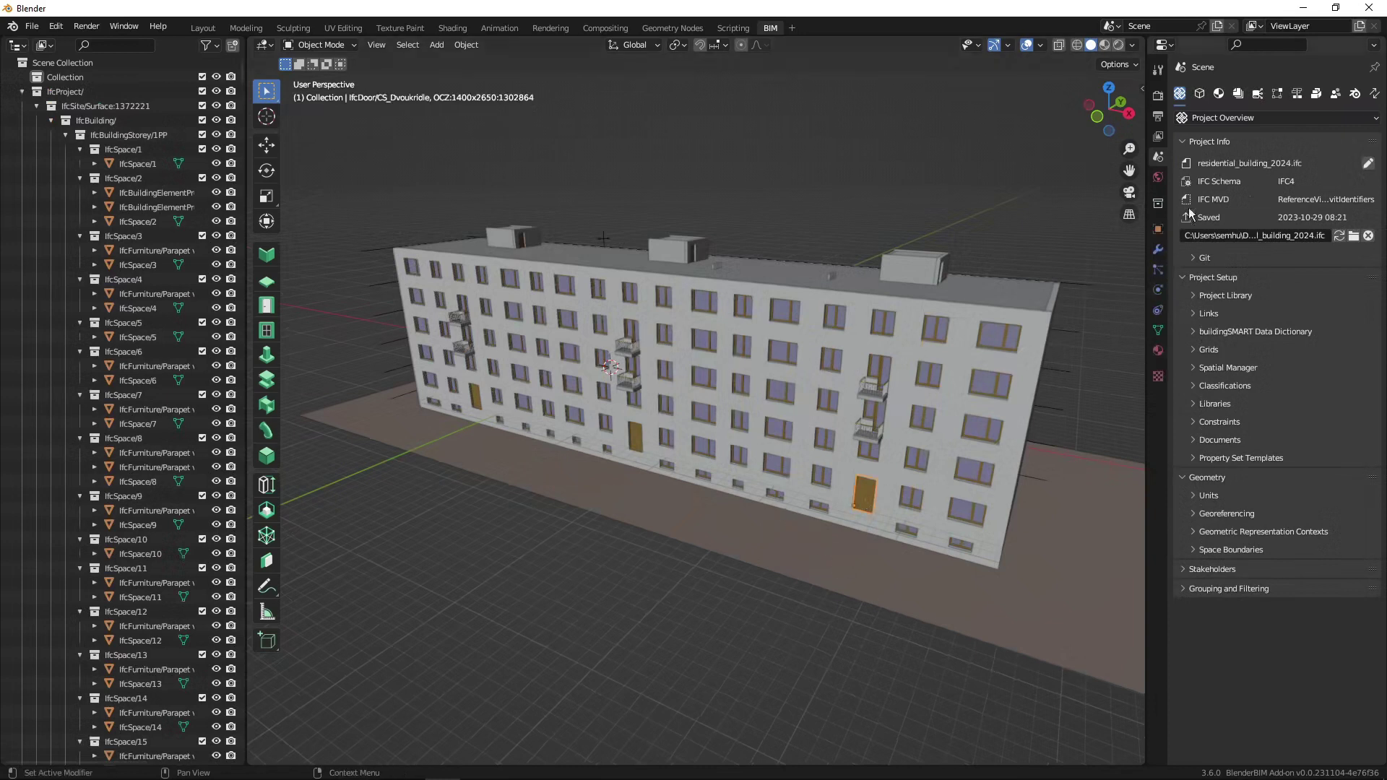
{"action": "left_click", "coordinate": [1201, 94]}
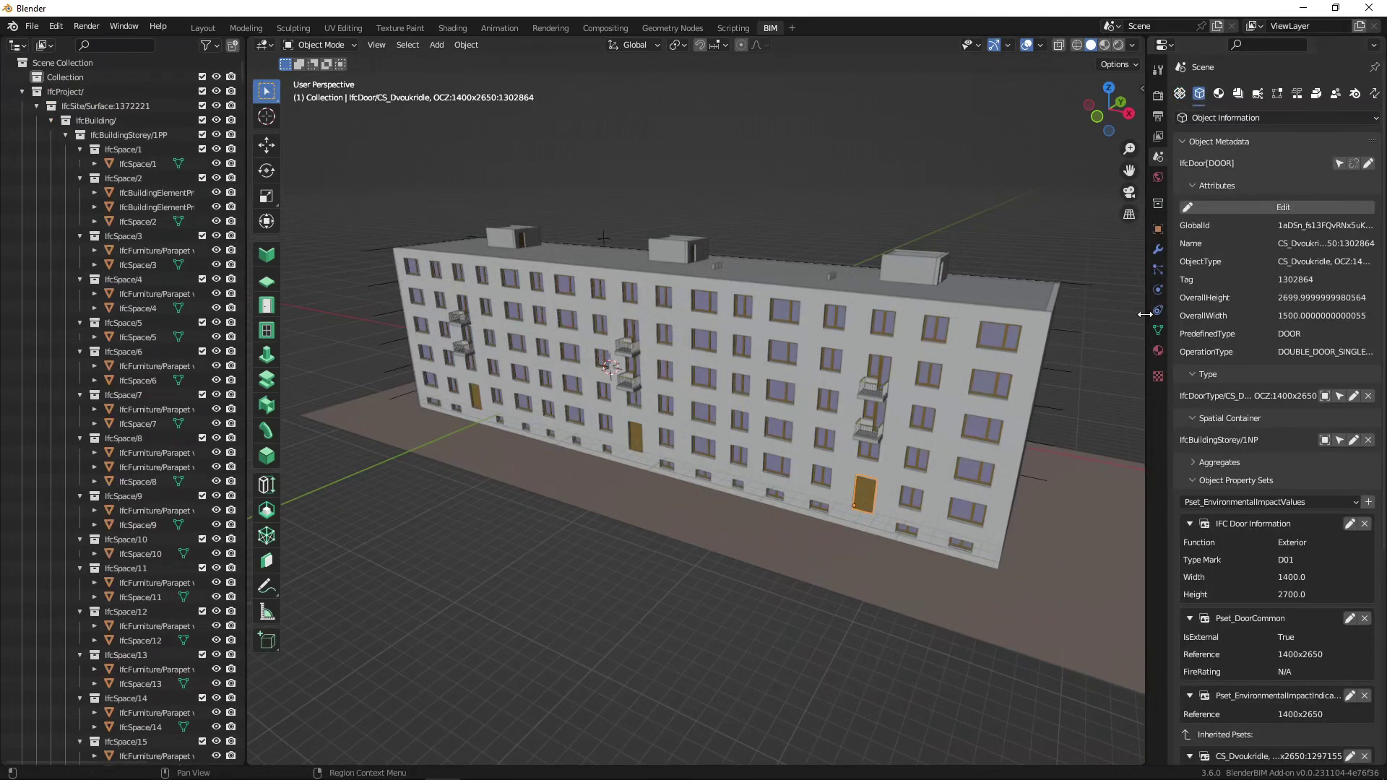
{"action": "left_click_drag", "start_coordinate": [1148, 310], "coordinate": [1060, 311]}
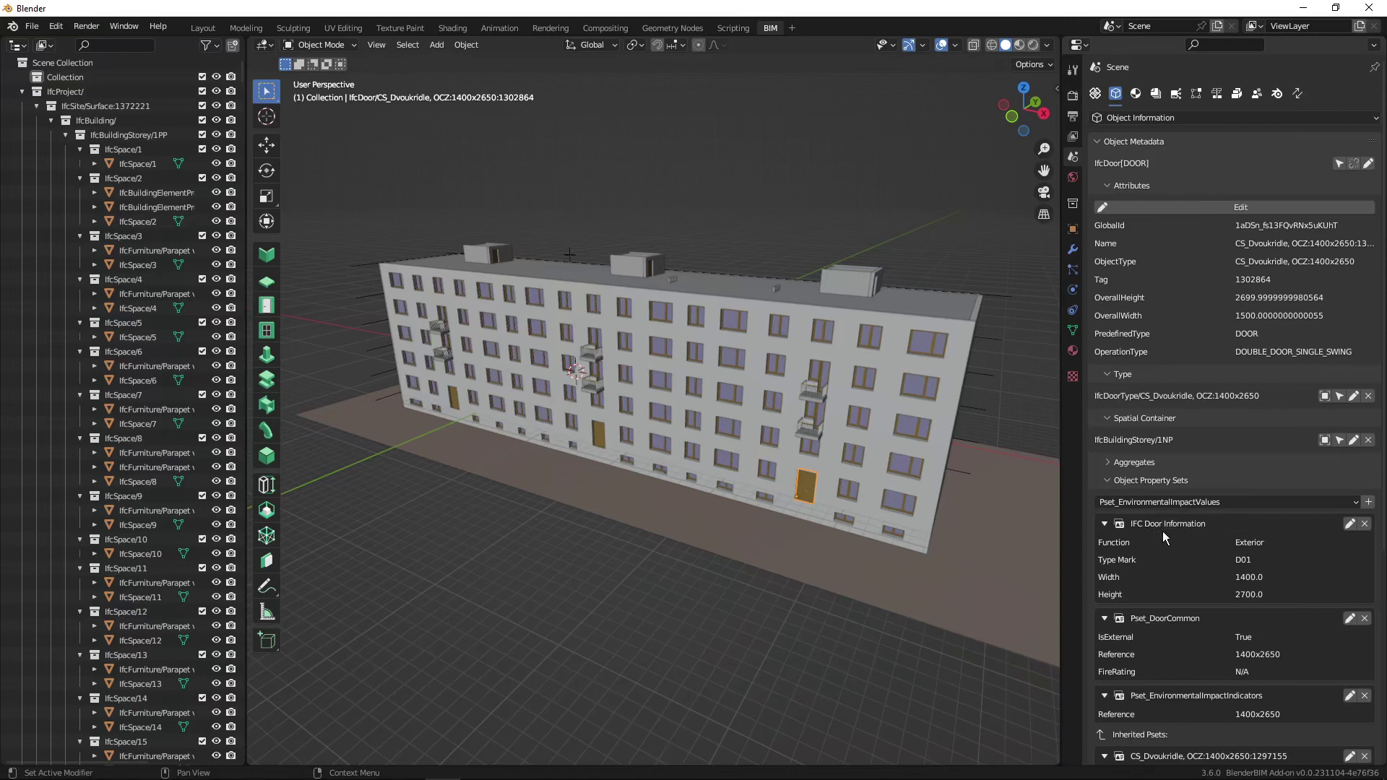
{"action": "key", "text": "ctrl"}
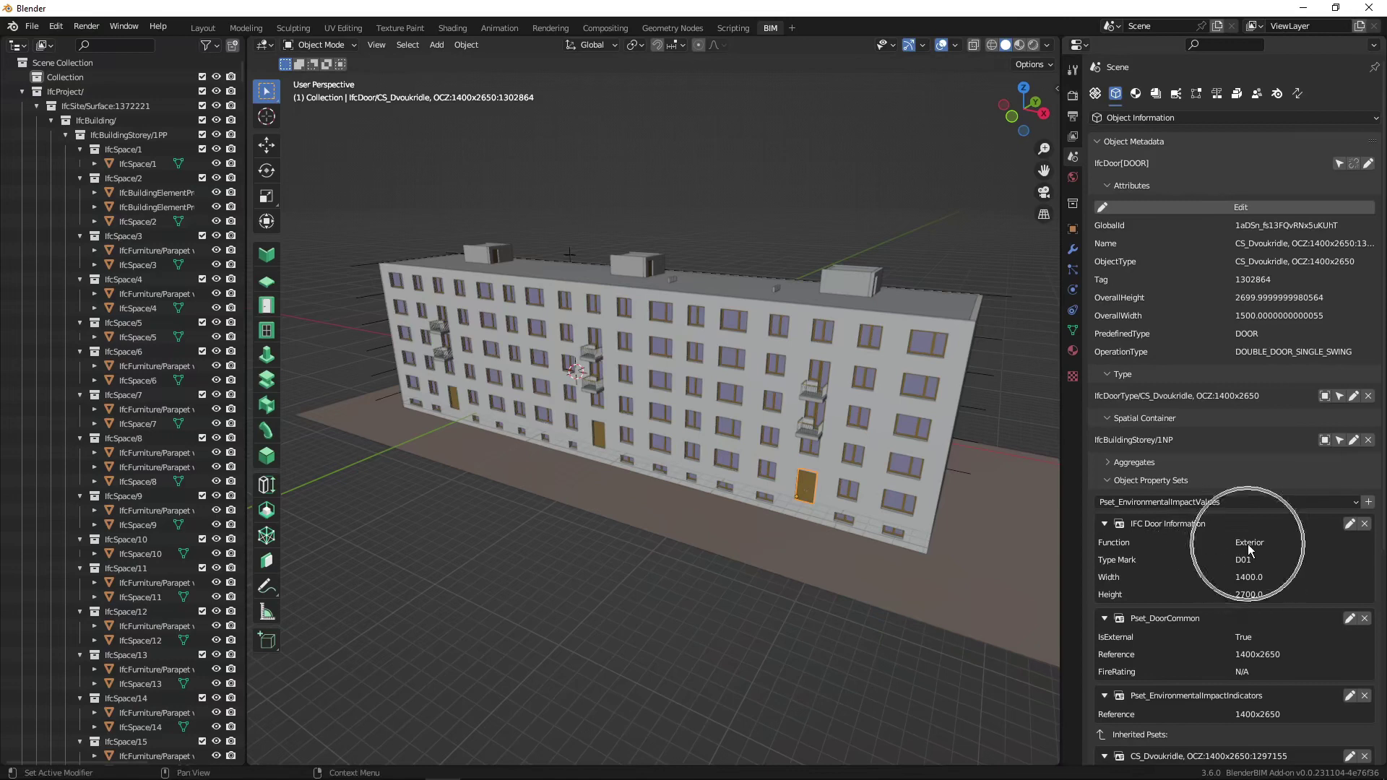
{"action": "key", "text": "ctrl"}
{"action": "key", "text": "ctrl"}
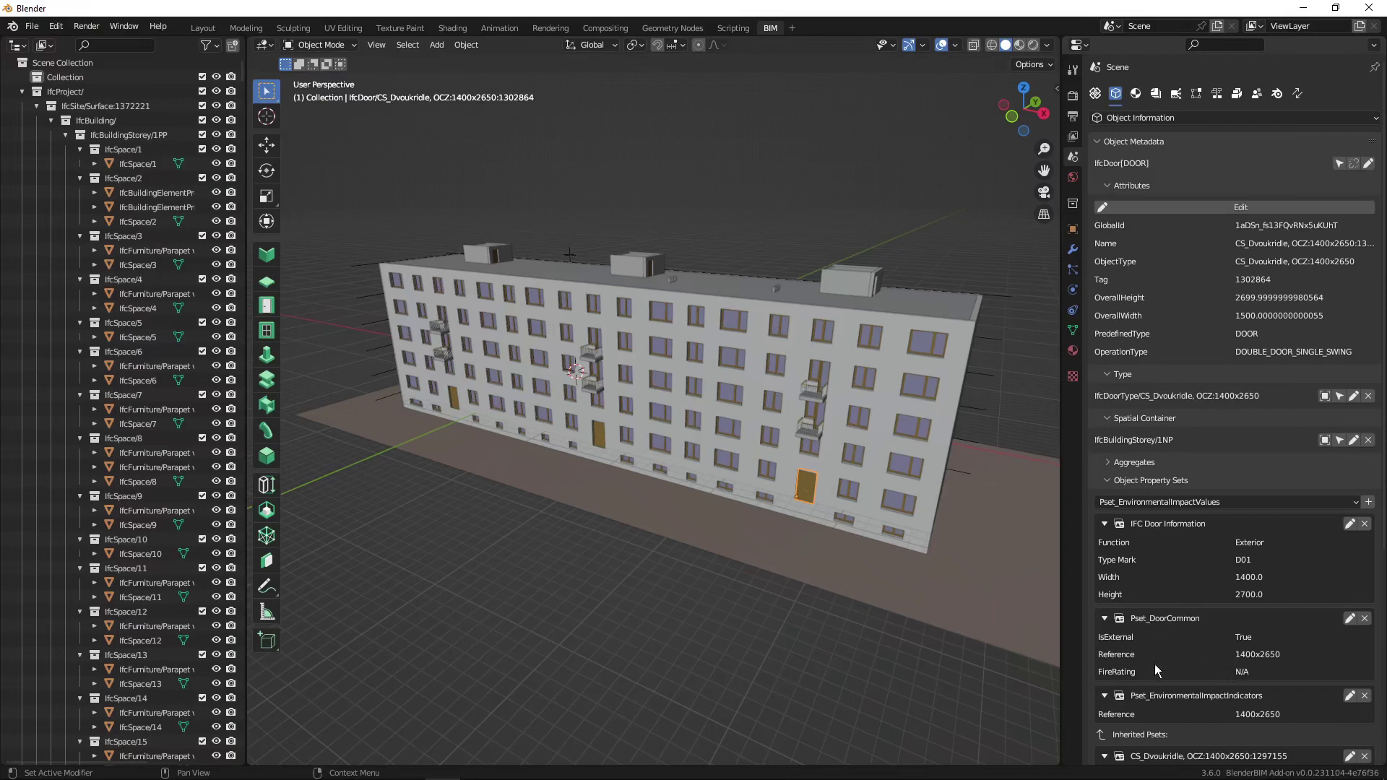
{"action": "left_click", "coordinate": [1240, 671]}
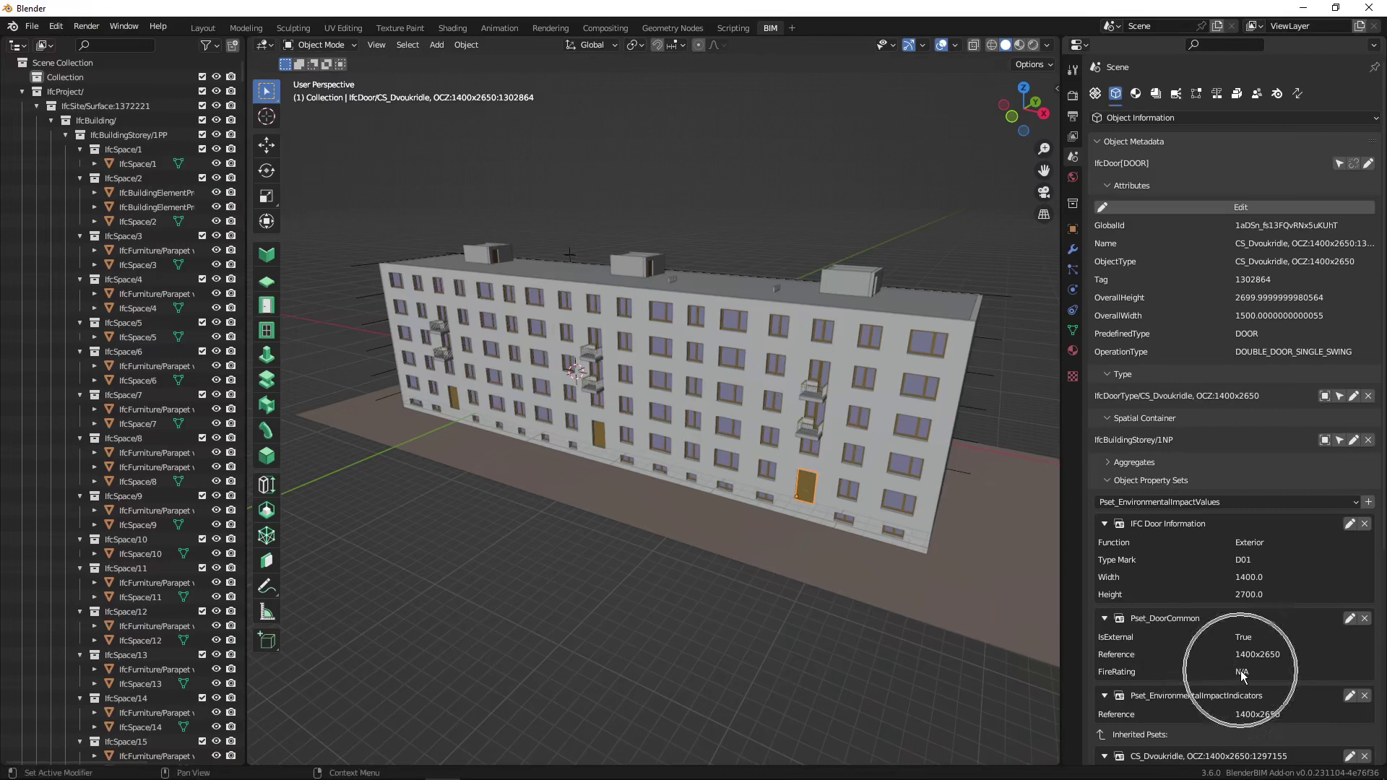
{"action": "left_click", "coordinate": [1250, 262]}
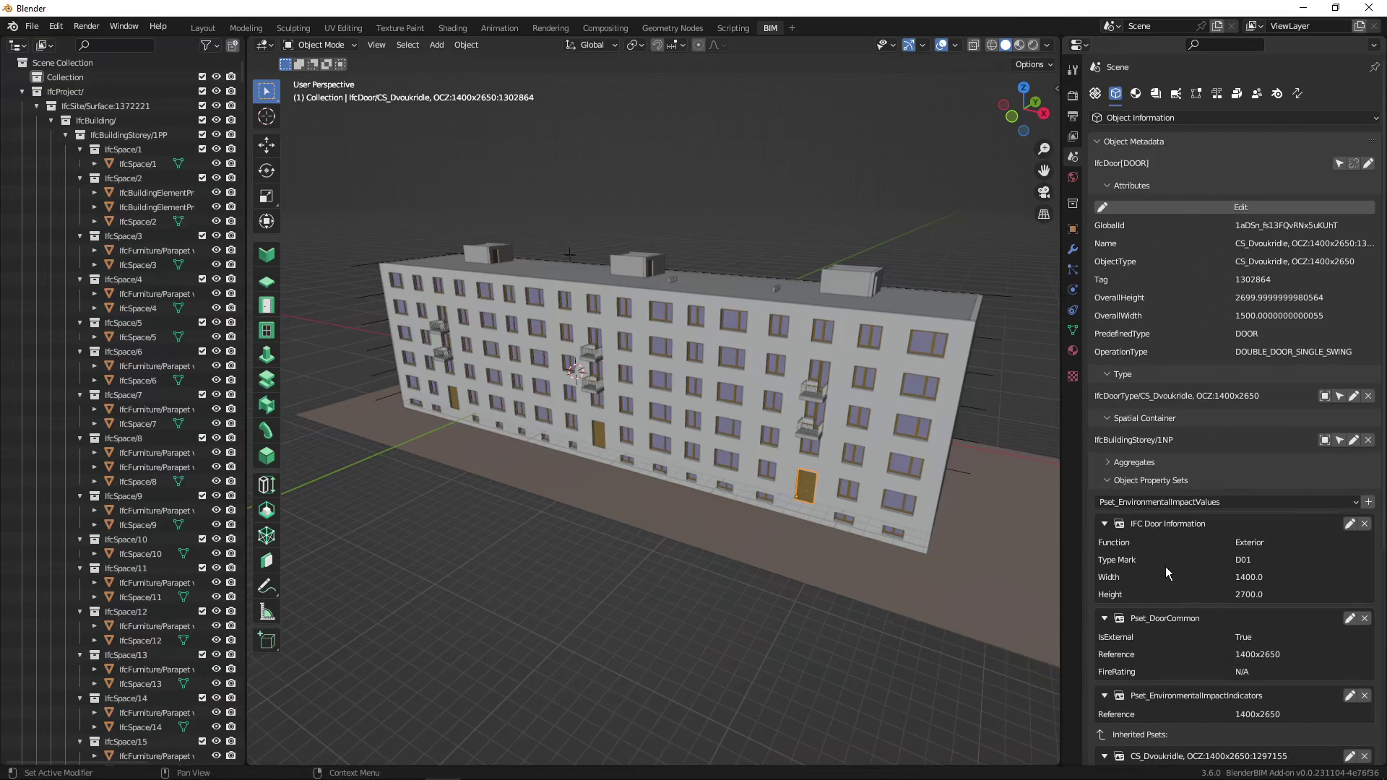
Enable Load from Memory for Spreadsheet Import/Export and set the output format to ods.
{"action": "left_click", "coordinate": [1258, 94]}
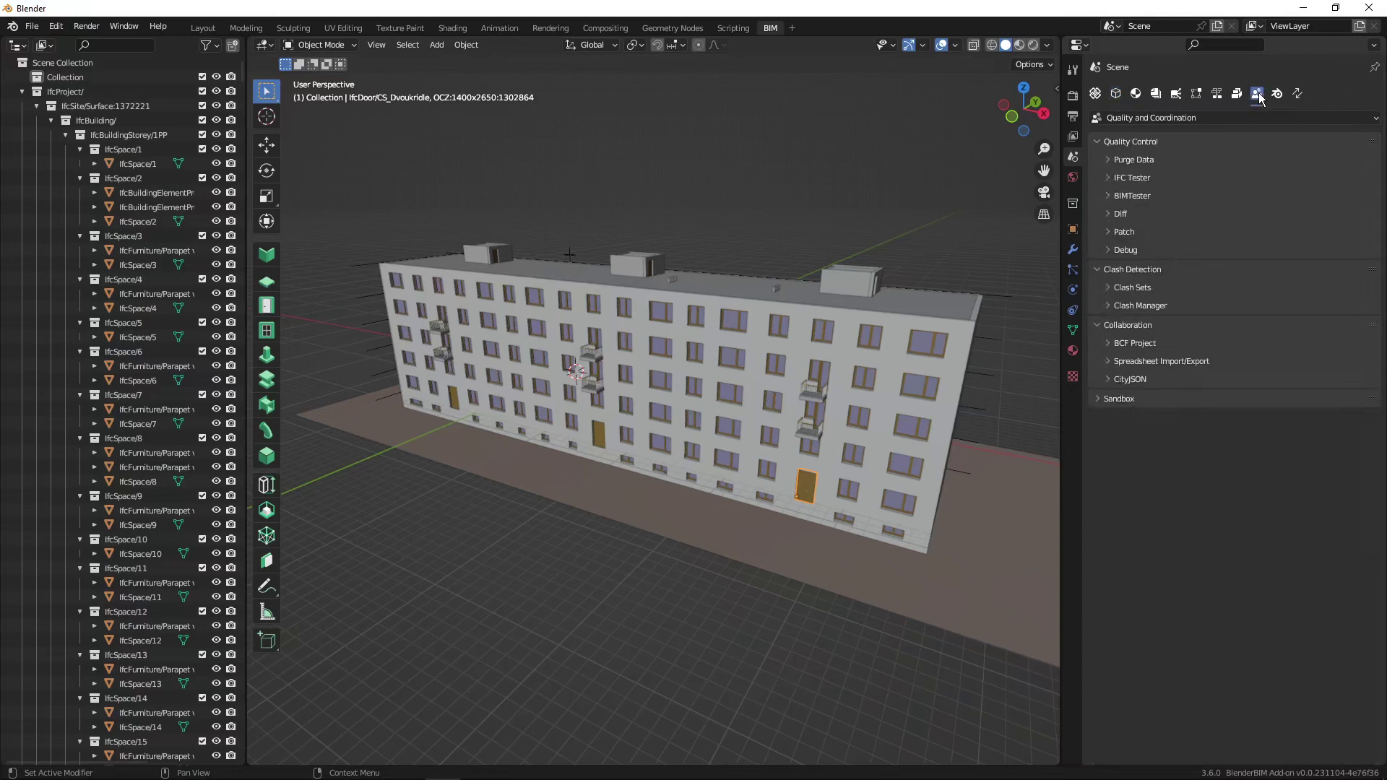
{"action": "left_click", "coordinate": [1107, 362]}
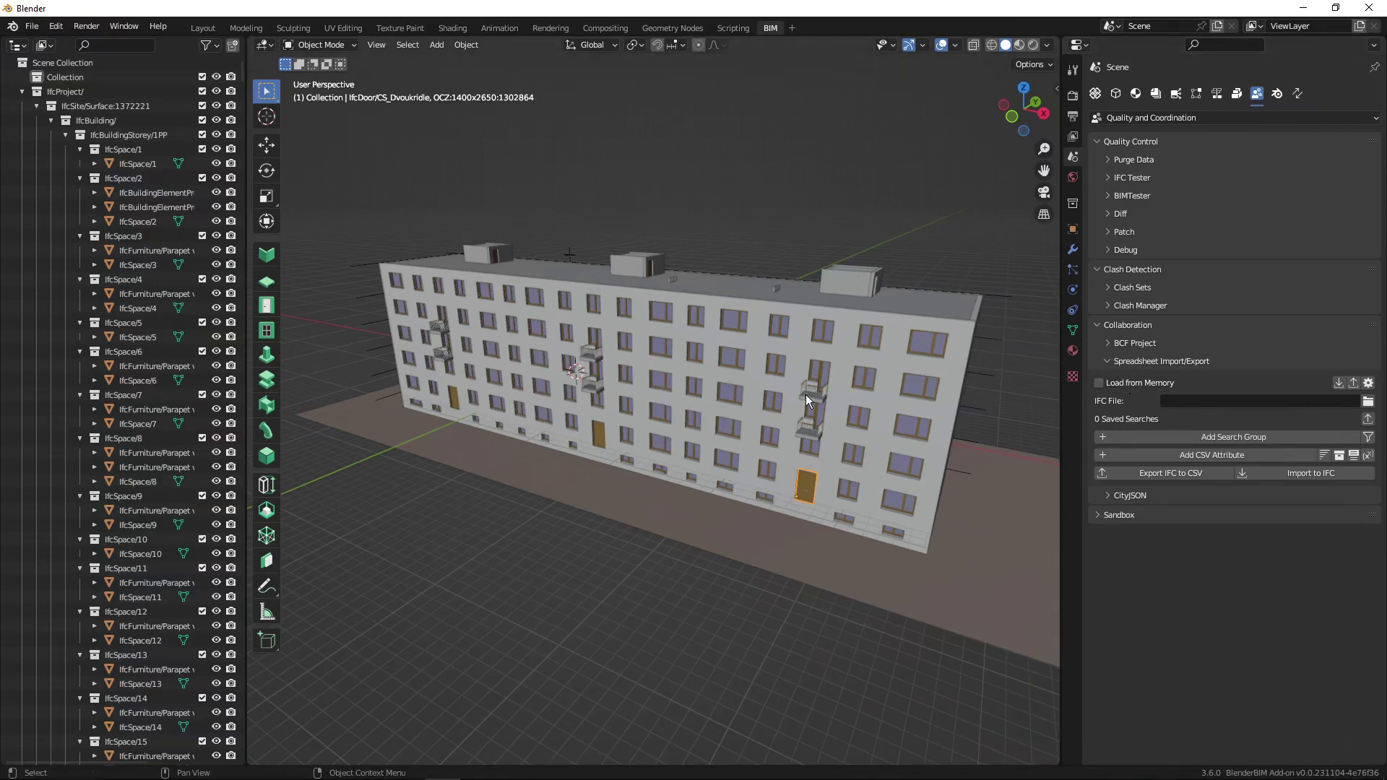
{"action": "left_click", "coordinate": [1100, 383]}
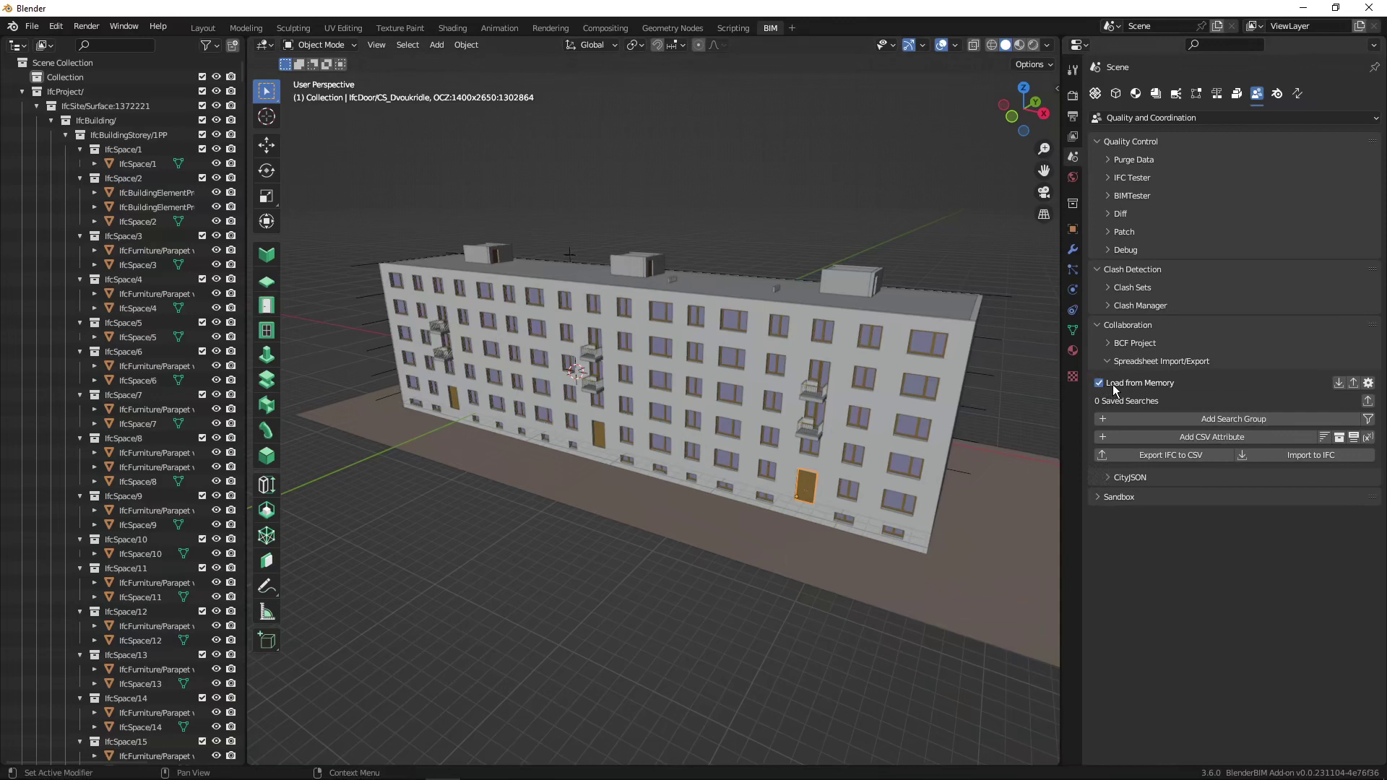
{"action": "left_click", "coordinate": [1368, 384]}
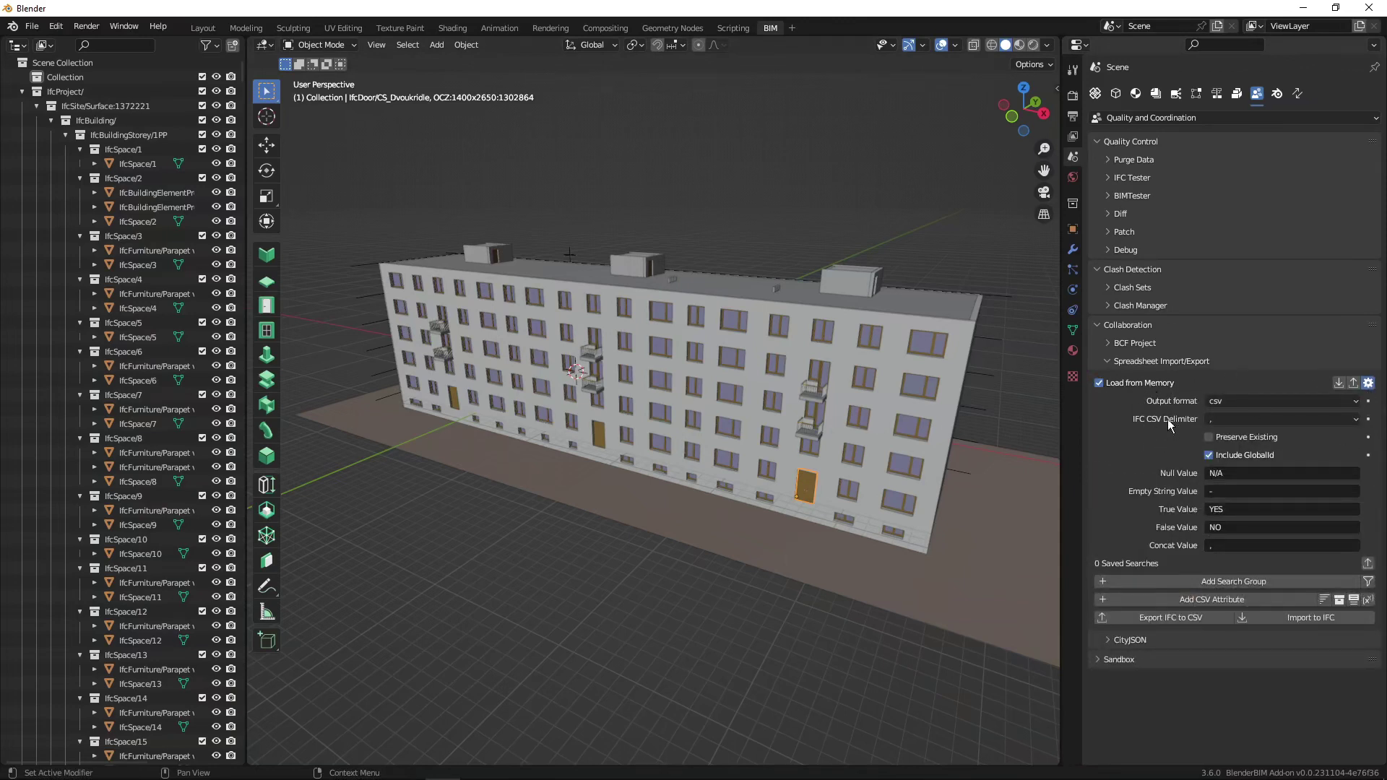
{"action": "left_click", "coordinate": [1356, 403]}
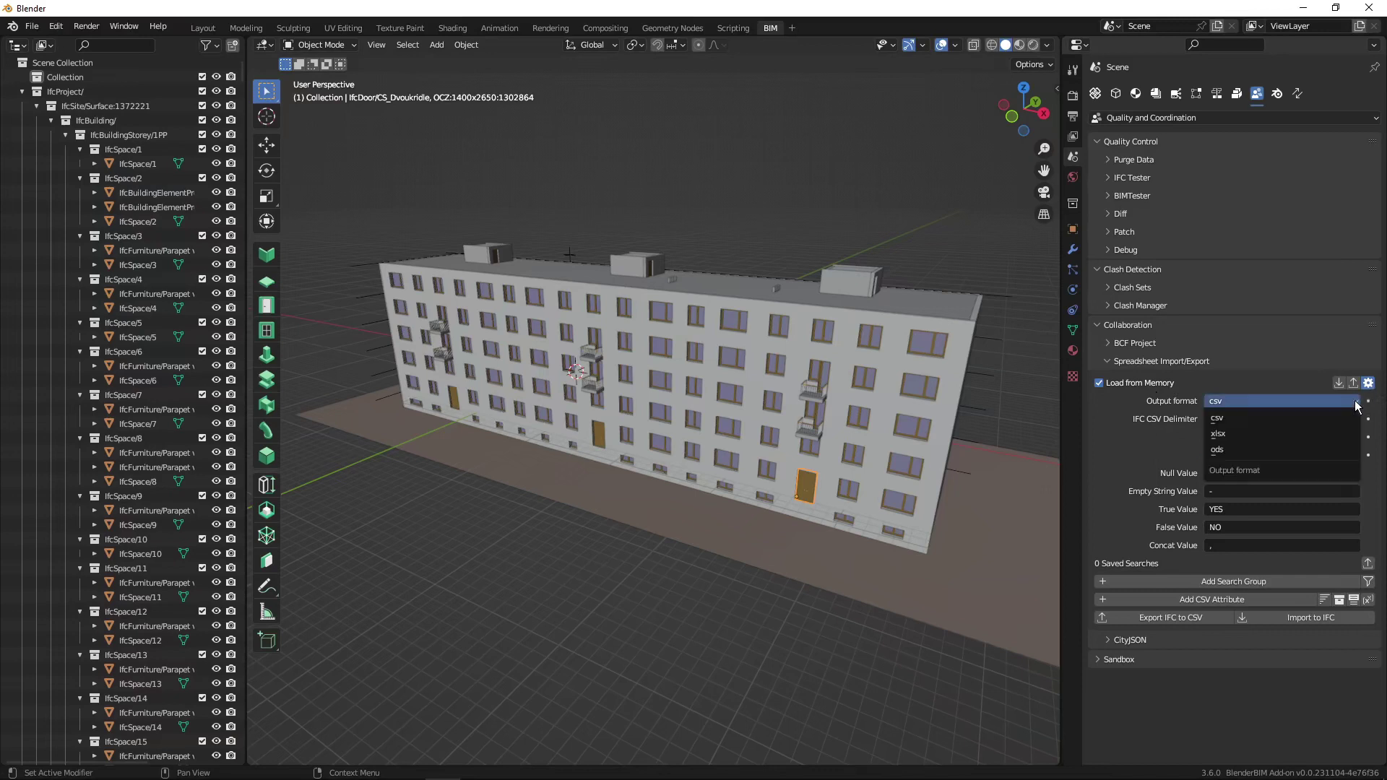
{"action": "left_click", "coordinate": [1241, 448]}
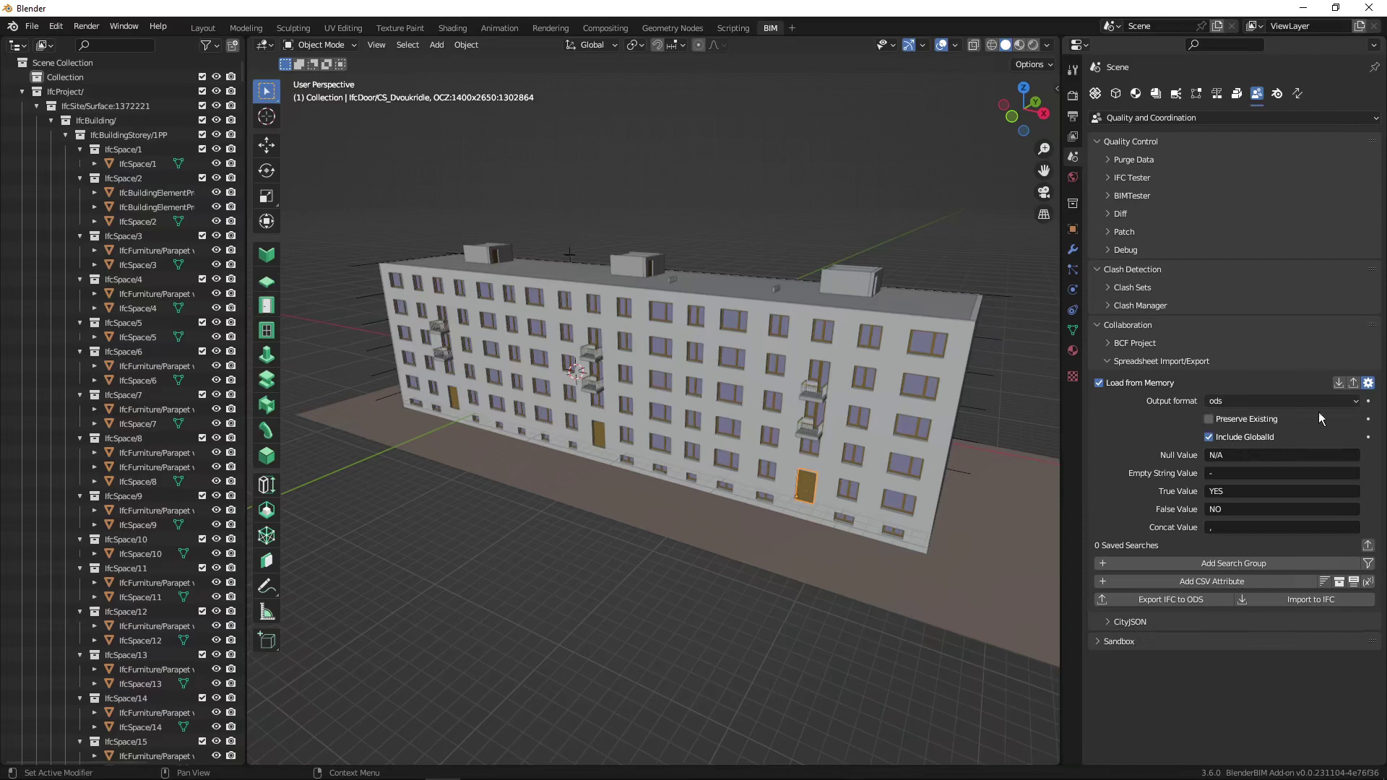
{"action": "left_click", "coordinate": [1368, 385]}
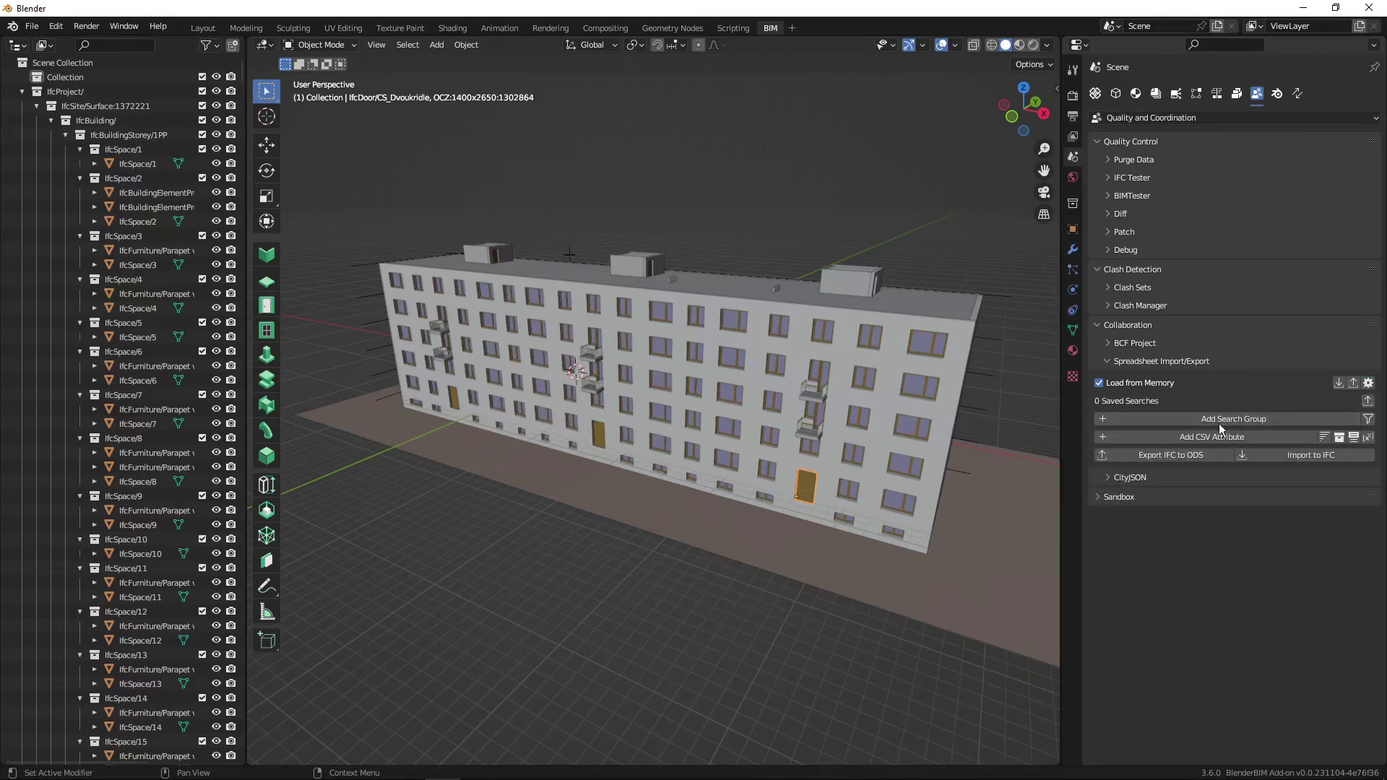
Add a search group with a Class filter set to IfcDoor.
{"action": "left_click", "coordinate": [1247, 420]}
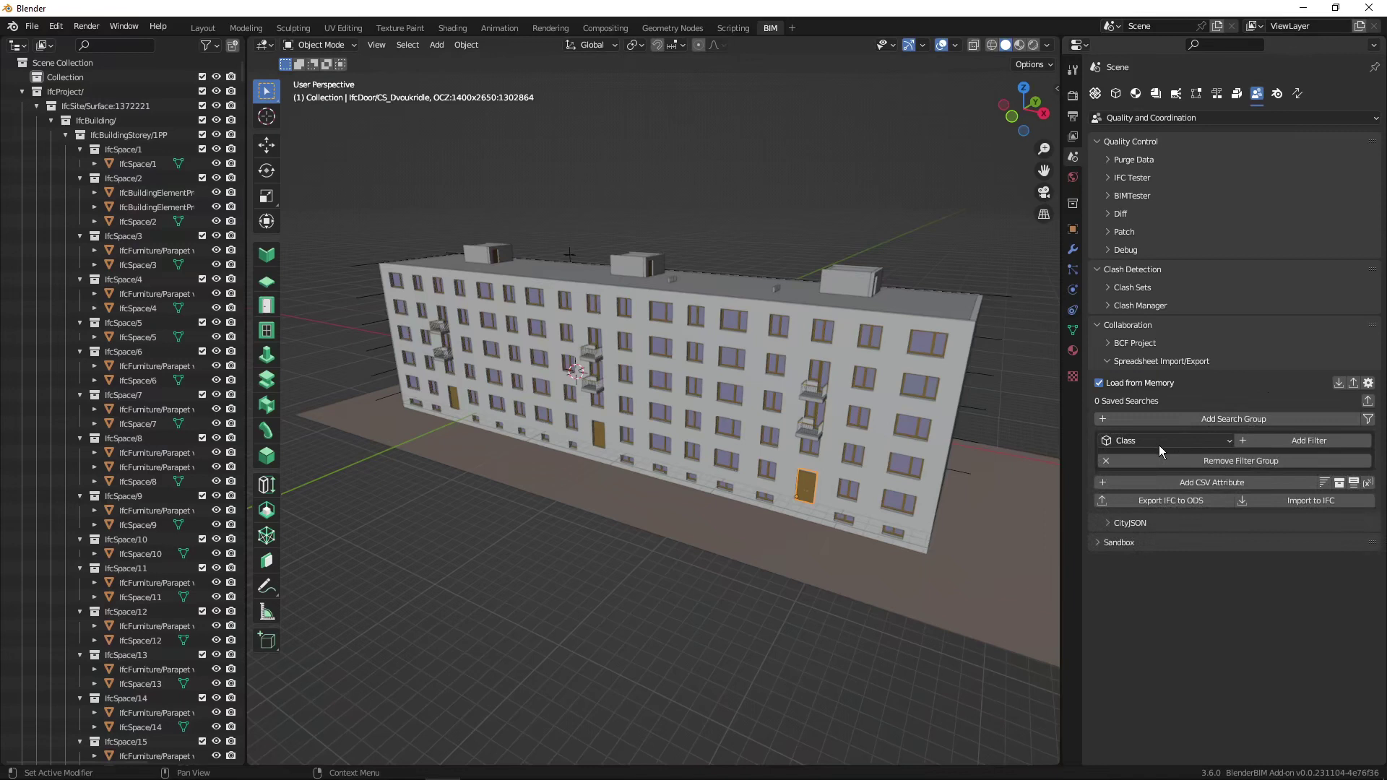
{"action": "left_click", "coordinate": [1231, 440]}
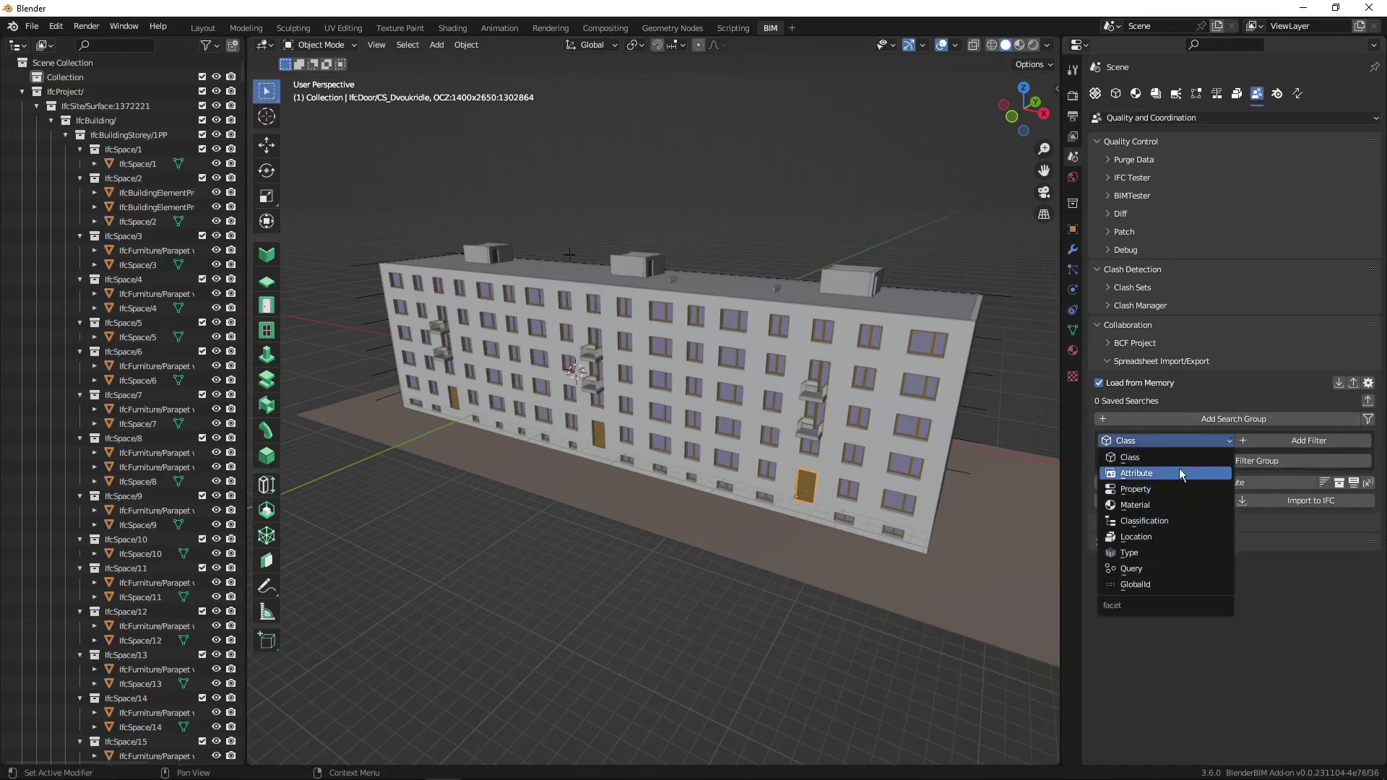
{"action": "left_click", "coordinate": [1139, 460]}
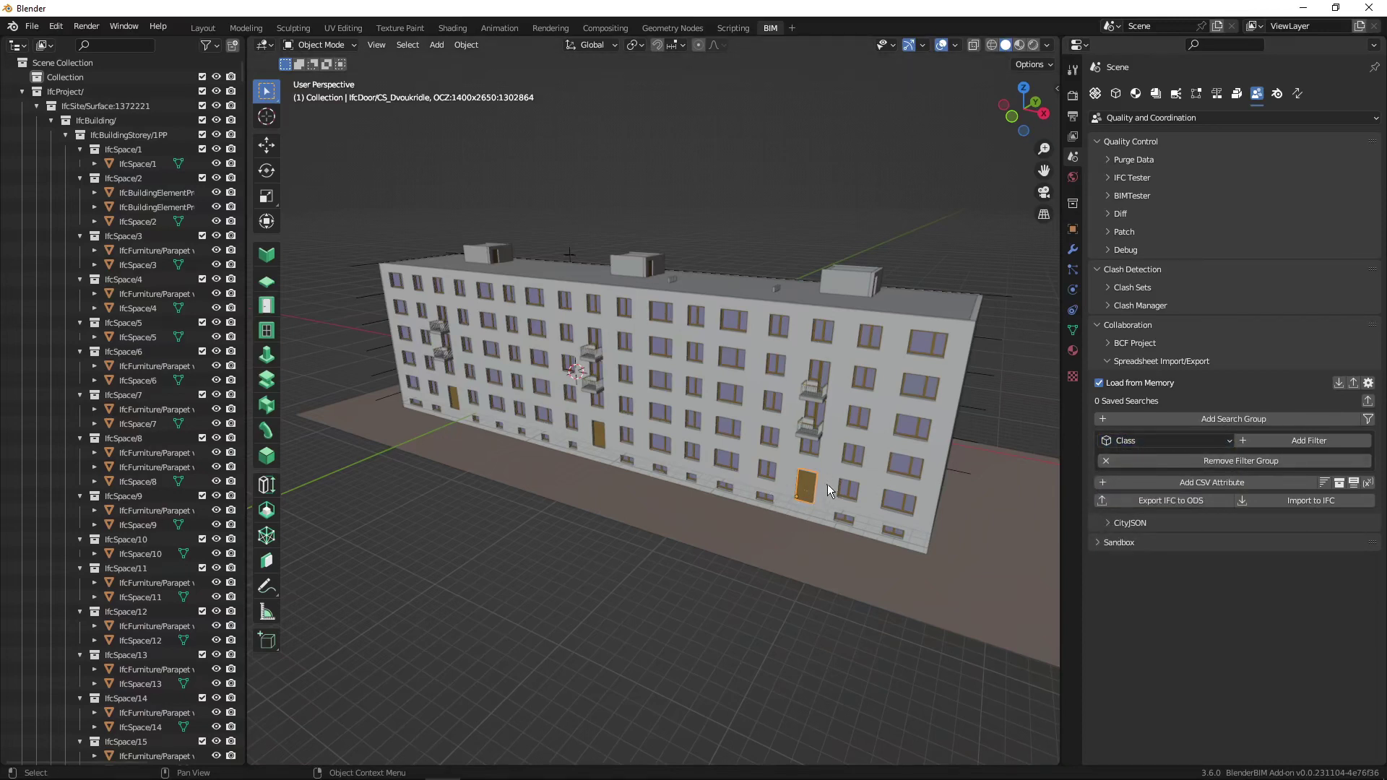
{"action": "left_click", "coordinate": [1308, 440]}
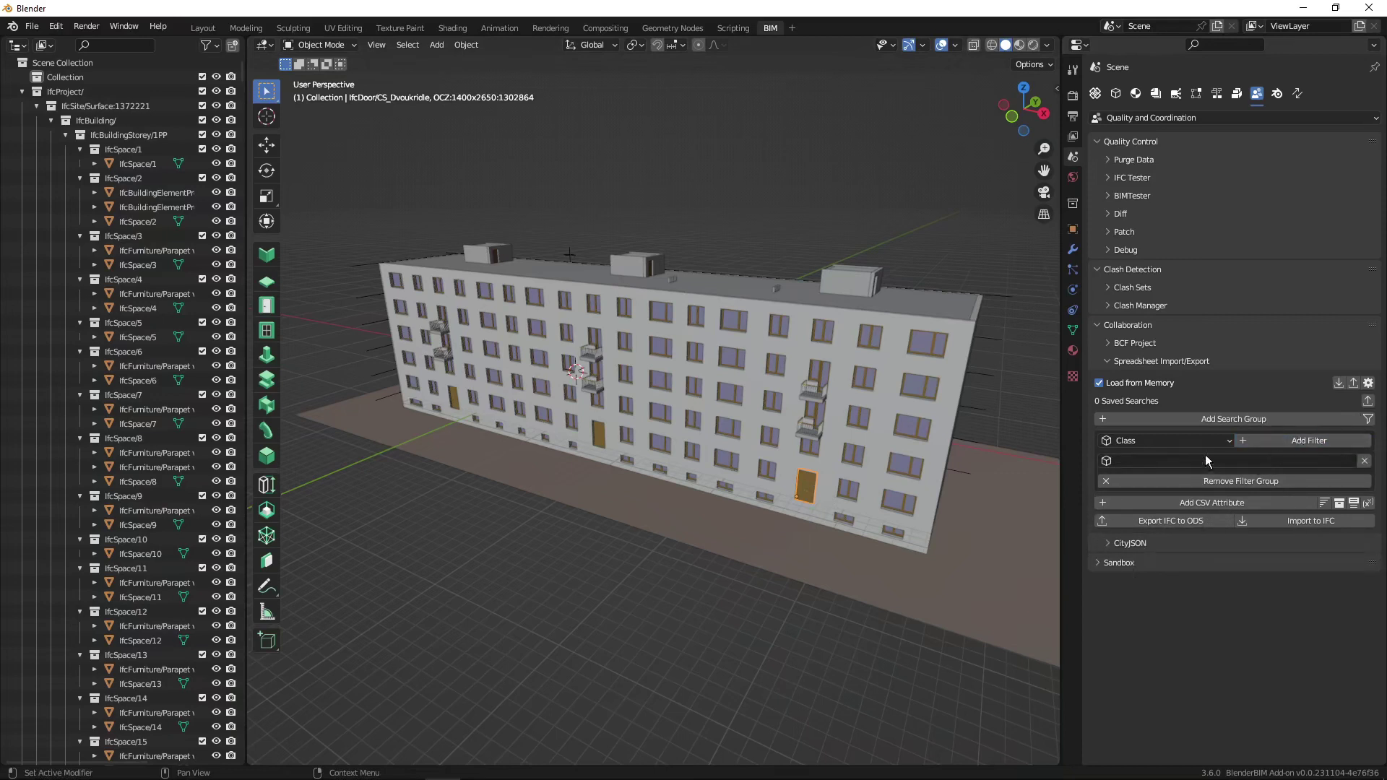
{"action": "left_click", "coordinate": [1124, 462]}
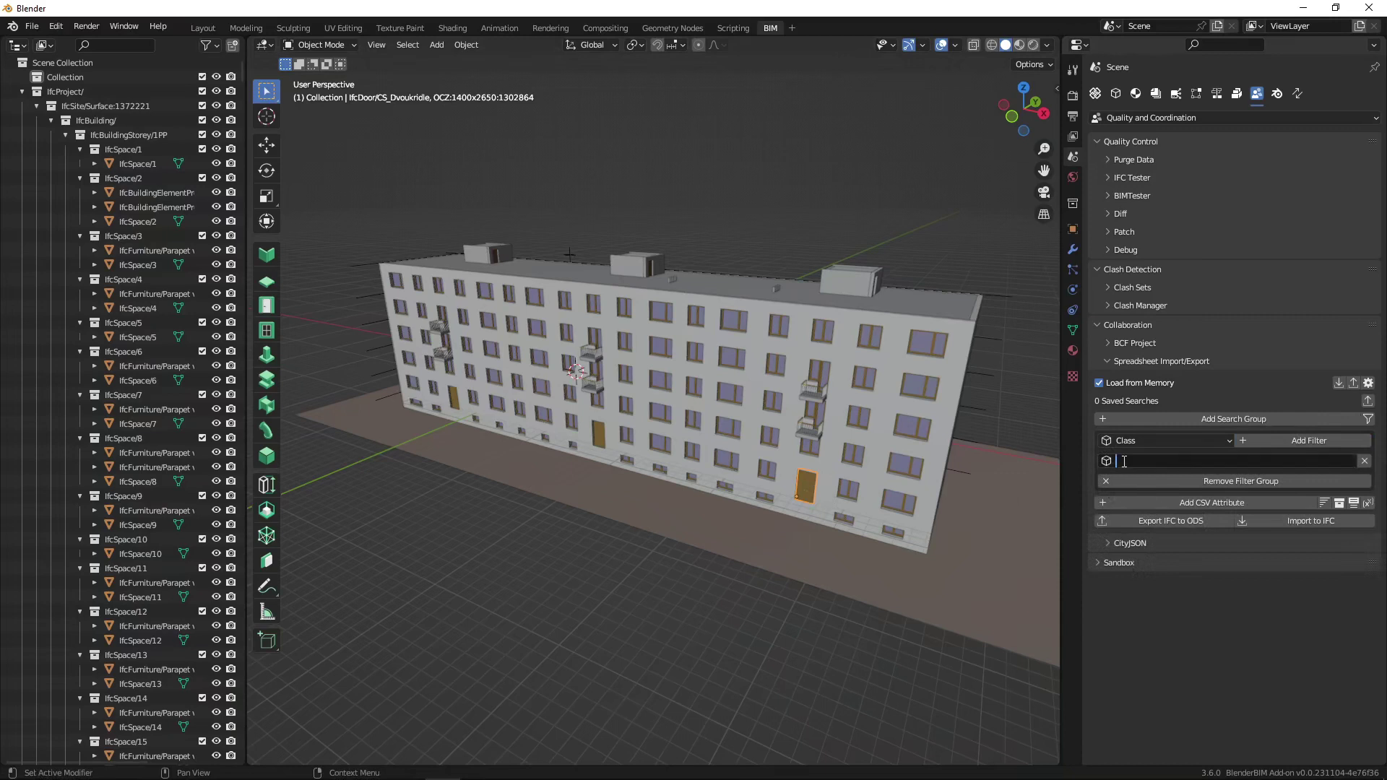
{"action": "type", "text": "IfcDoor"}
{"action": "key", "text": "Return"}
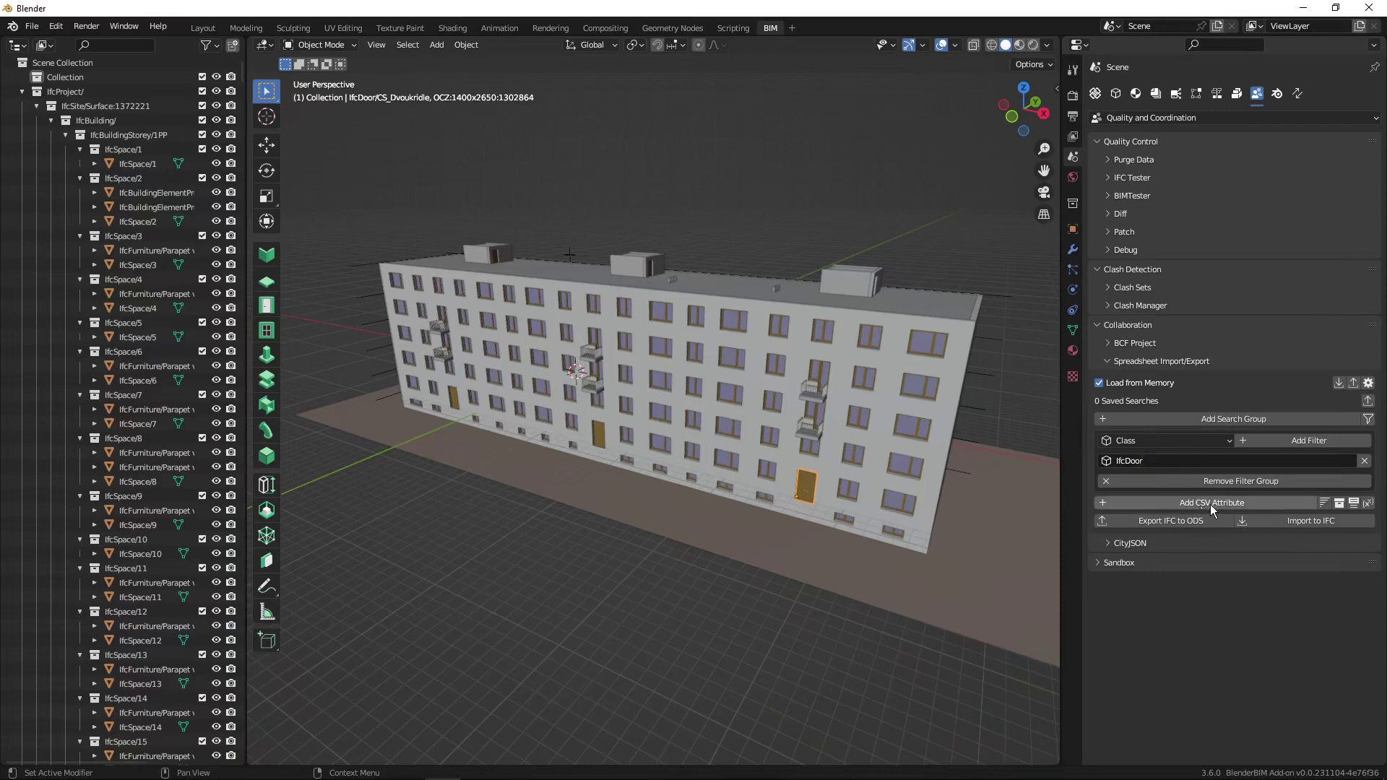
Add a class attribute with the header IFC Class and export the filtered doors to schedukle-door.ods in Documents.
{"action": "left_click", "coordinate": [1208, 504]}
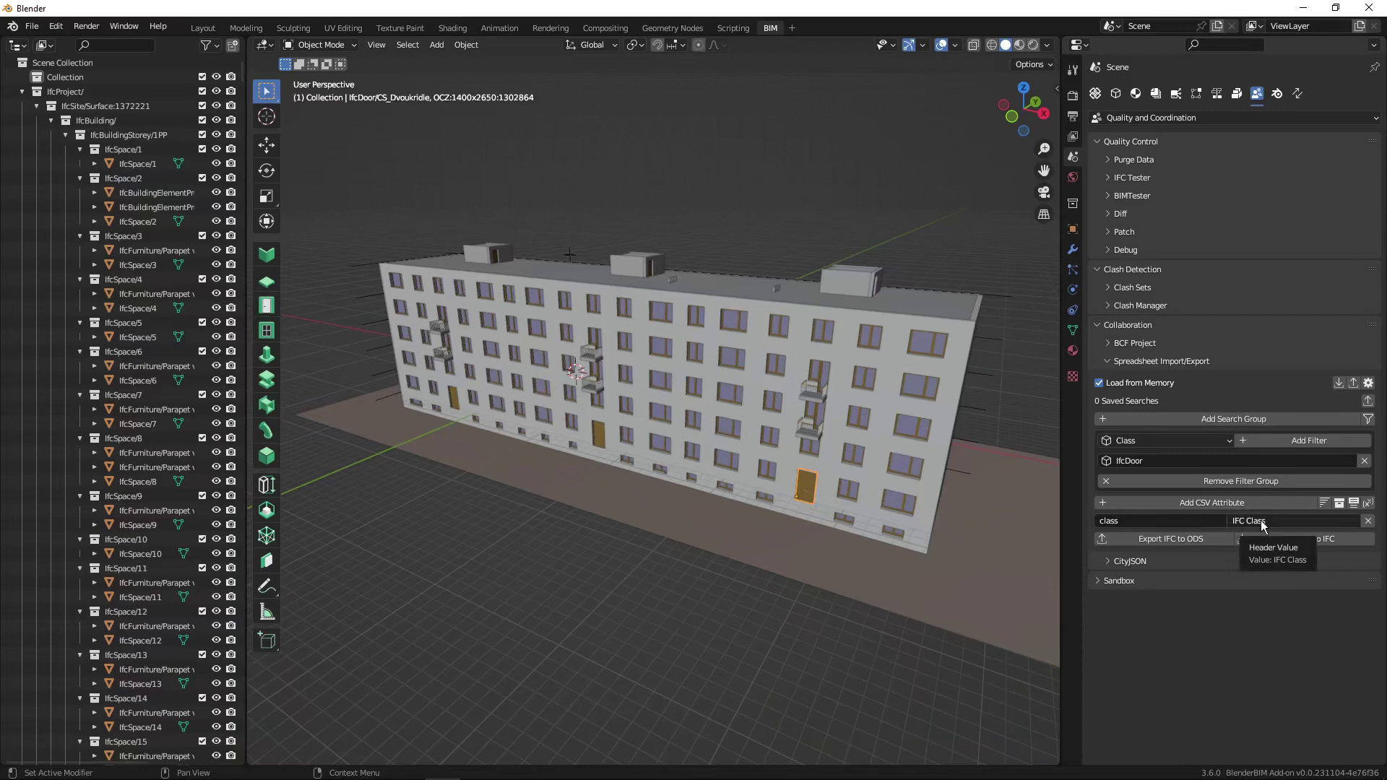
{"action": "left_click", "coordinate": [1168, 540]}
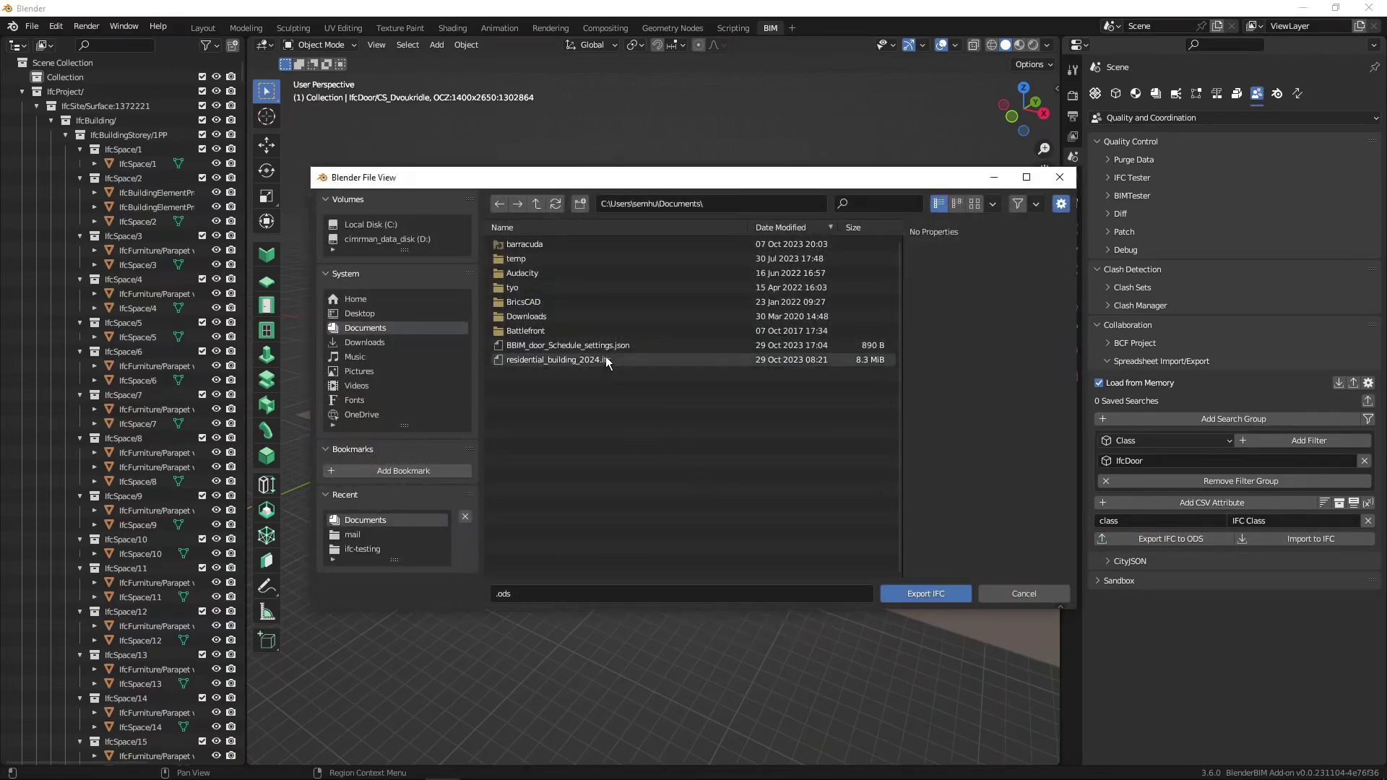
{"action": "left_click", "coordinate": [523, 591]}
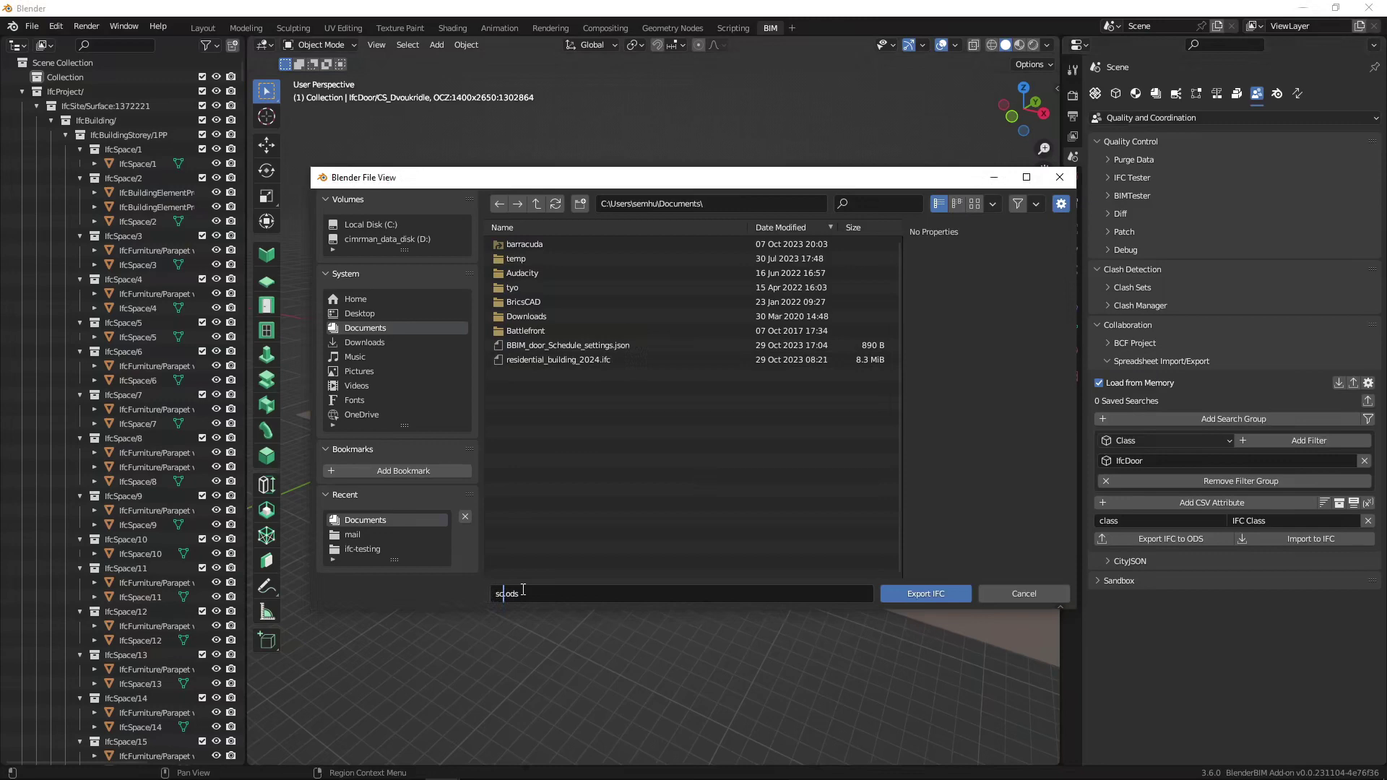
{"action": "type", "text": "-door"}
{"action": "key", "text": "Return"}
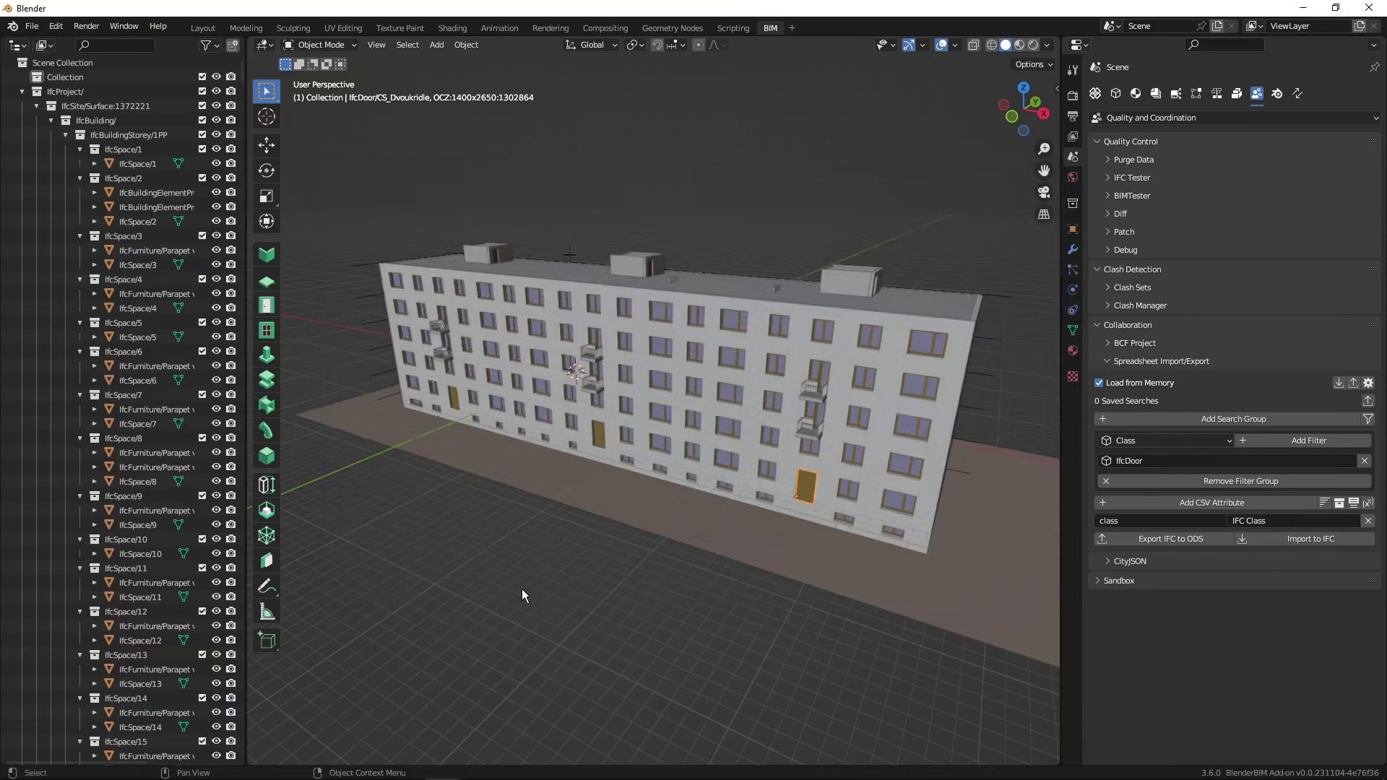
Open the exported schedukle-door.ods in LibreOffice Calc and widen the GlobalId and IFC Class columns.
{"action": "key", "text": "alt+Tab"}
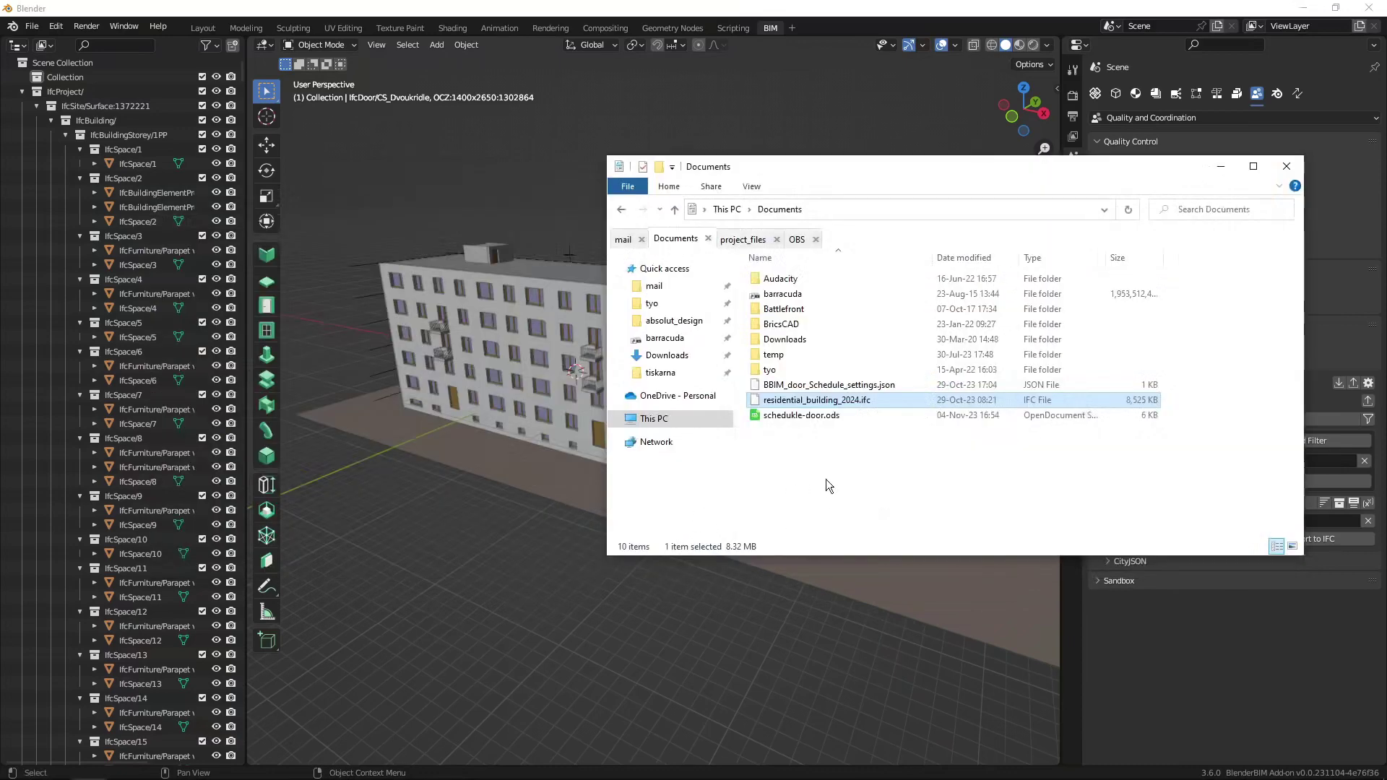
{"action": "double_click", "coordinate": [803, 417]}
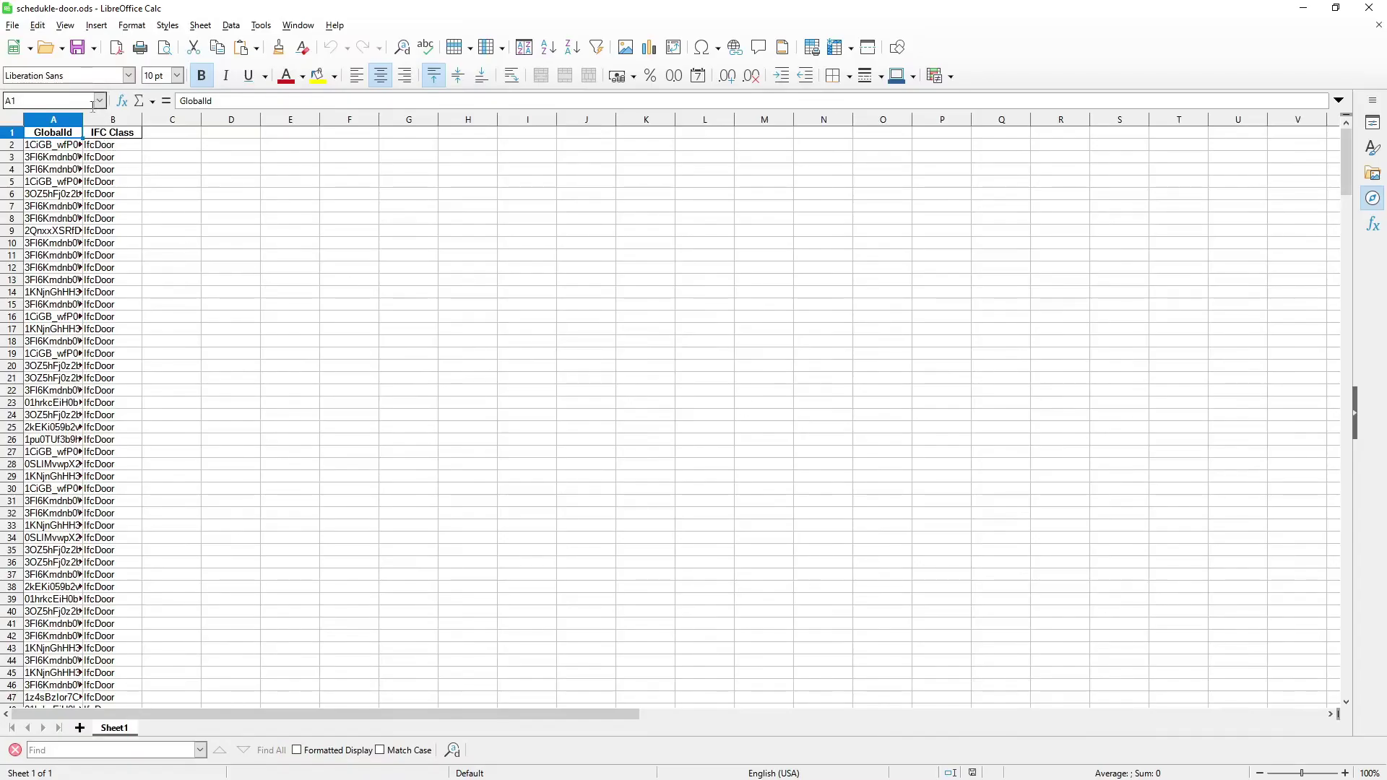
{"action": "left_click_drag", "start_coordinate": [83, 120], "coordinate": [333, 120]}
{"action": "left_click_drag", "start_coordinate": [120, 118], "coordinate": [196, 115]}
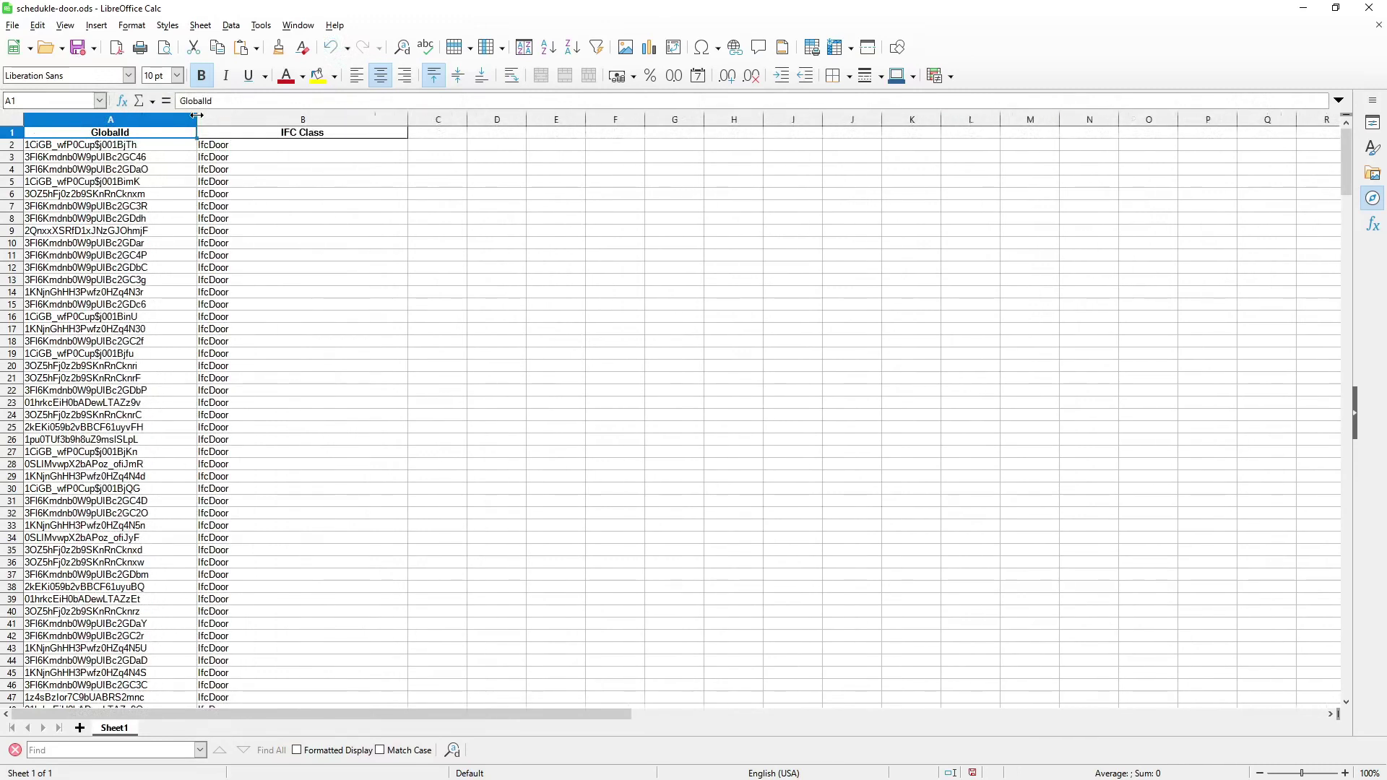
Check the IFC Class header in cell B1 and switch back to Blender.
{"action": "left_click", "coordinate": [304, 137]}
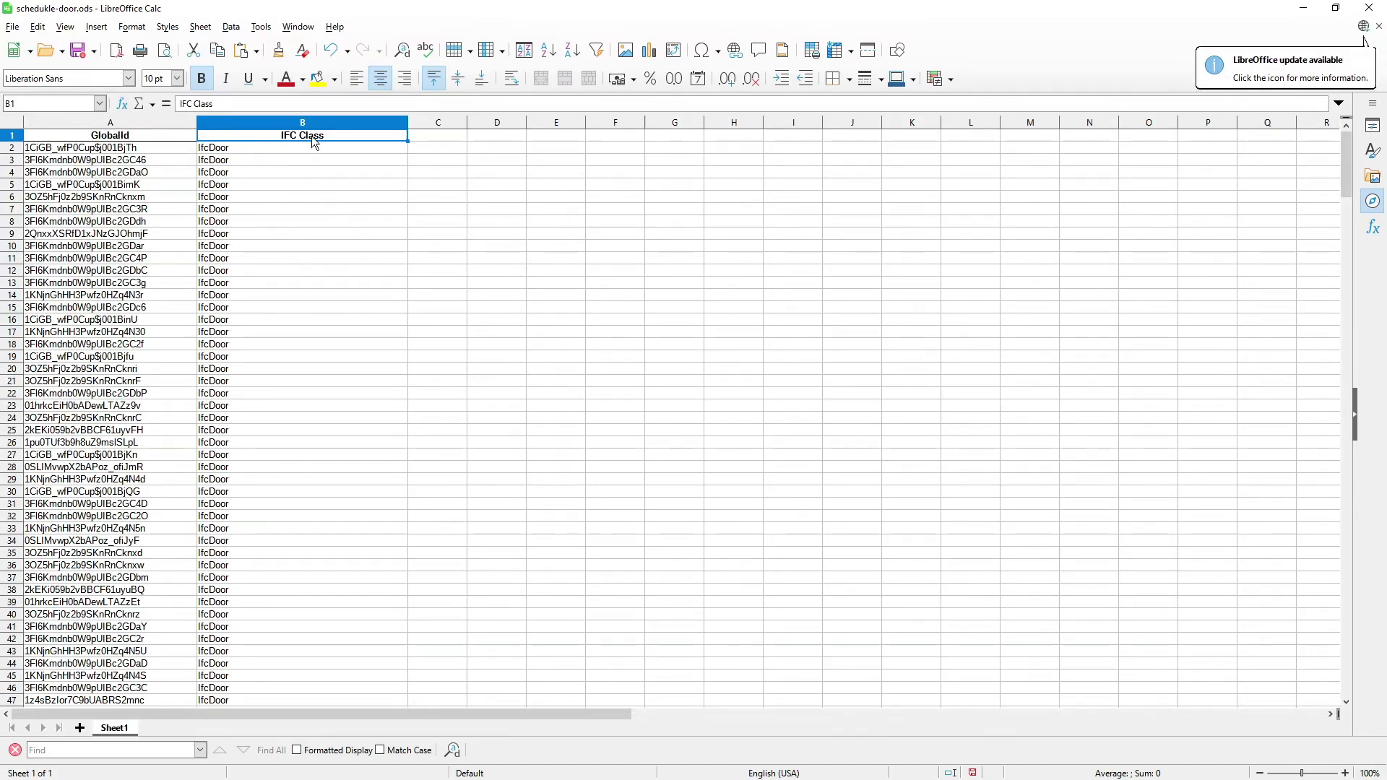
{"action": "left_click", "coordinate": [302, 138]}
{"action": "left_click", "coordinate": [310, 144]}
{"action": "key", "text": "alt+Tab"}
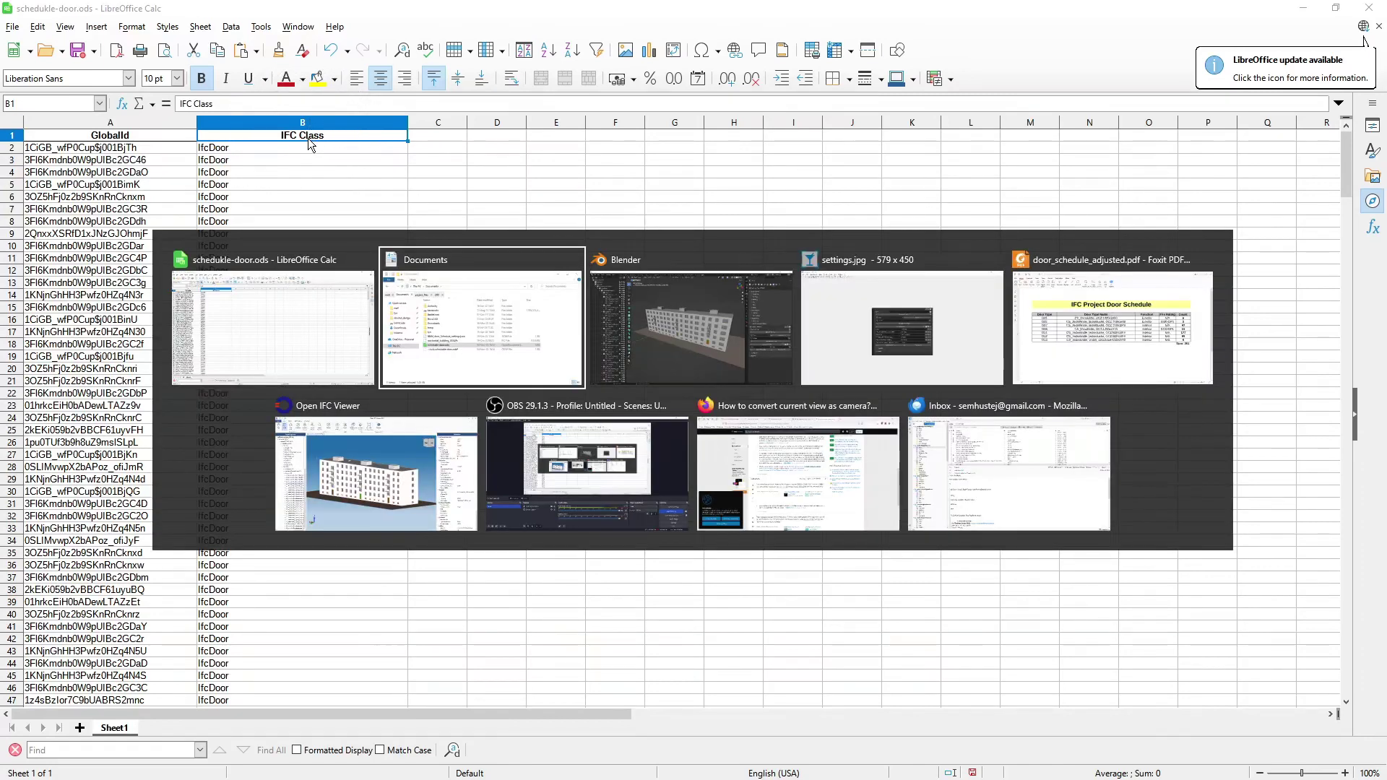
{"action": "key", "text": "alt+Tab"}
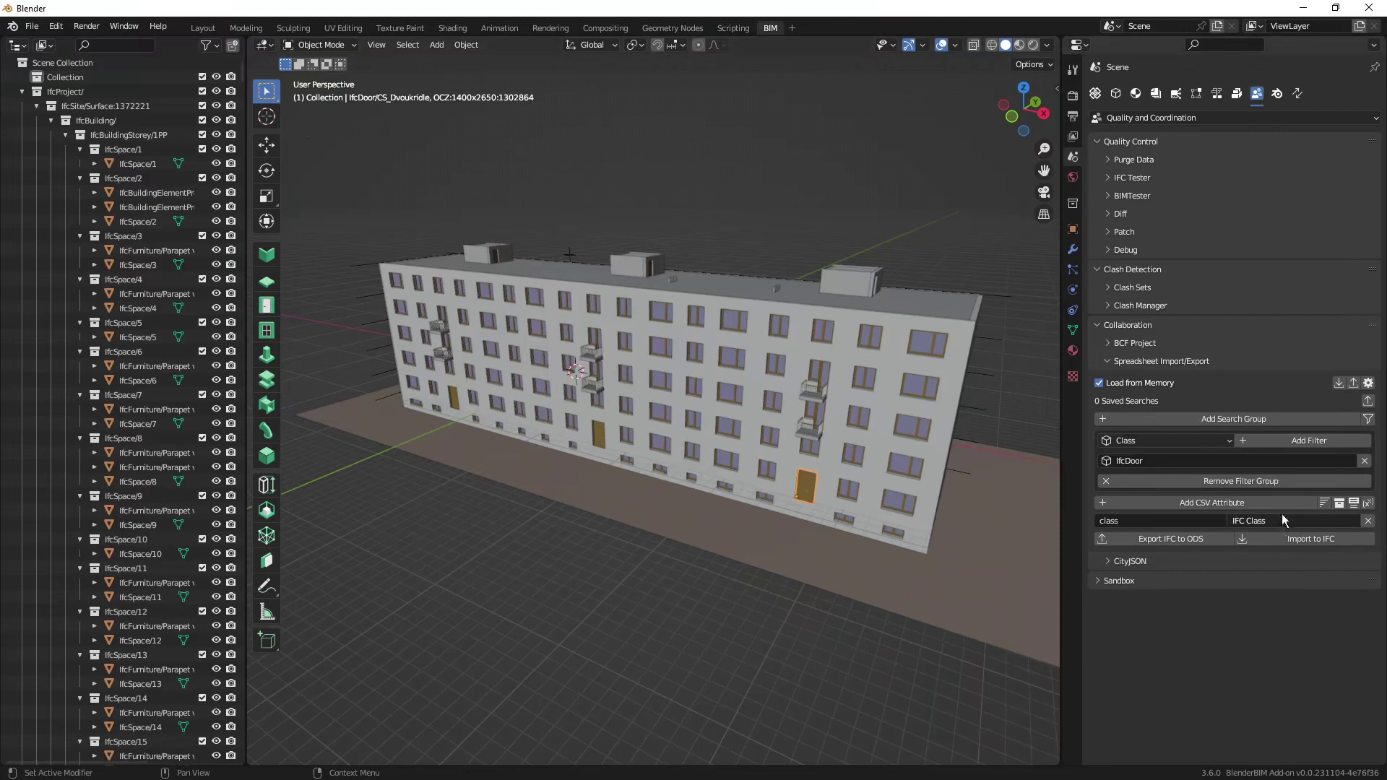
Set the class attribute's header to IFC Class Name and export the filtered doors over schedukle-door.ods.
{"action": "left_click", "coordinate": [1281, 518]}
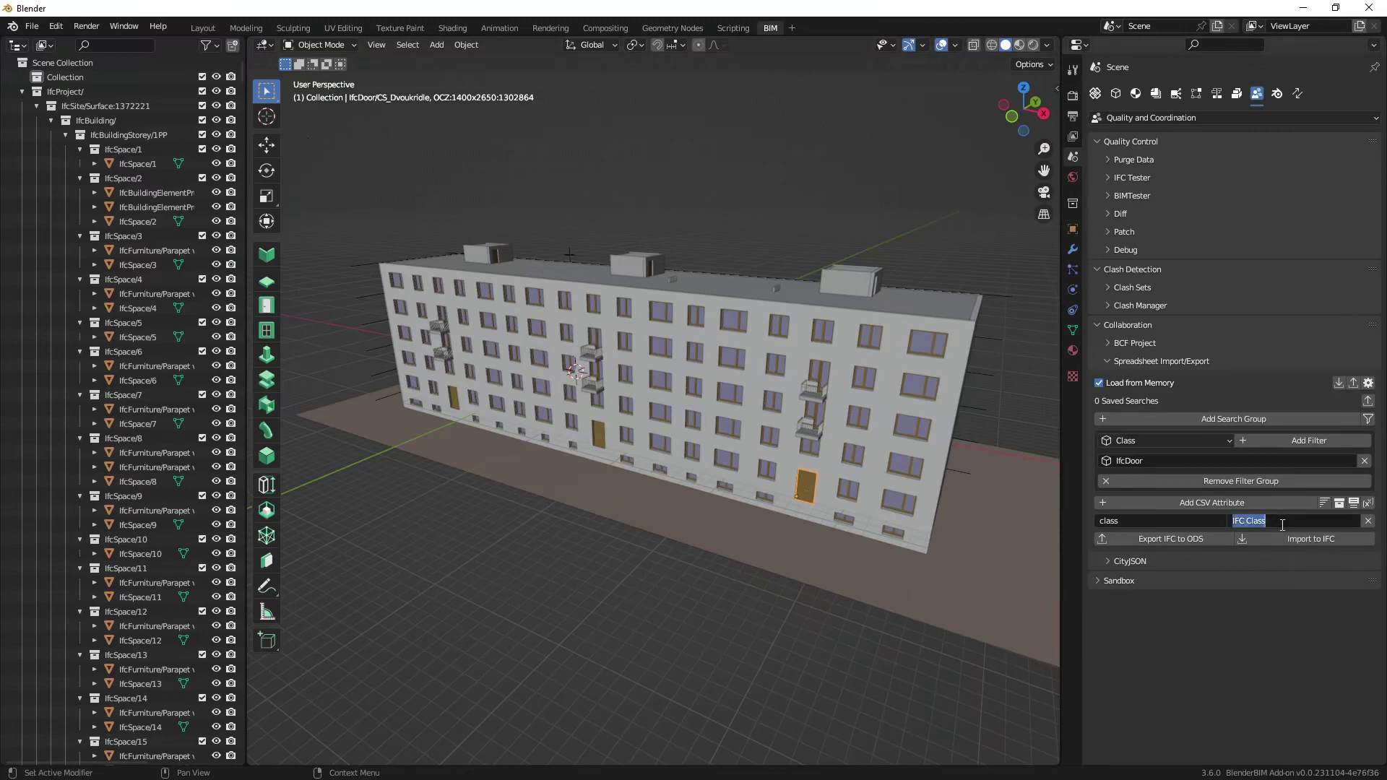
{"action": "left_click", "coordinate": [1132, 525]}
{"action": "left_click", "coordinate": [1277, 518]}
{"action": "left_click", "coordinate": [1295, 523]}
{"action": "type", "text": "Name"}
{"action": "left_click", "coordinate": [1195, 538]}
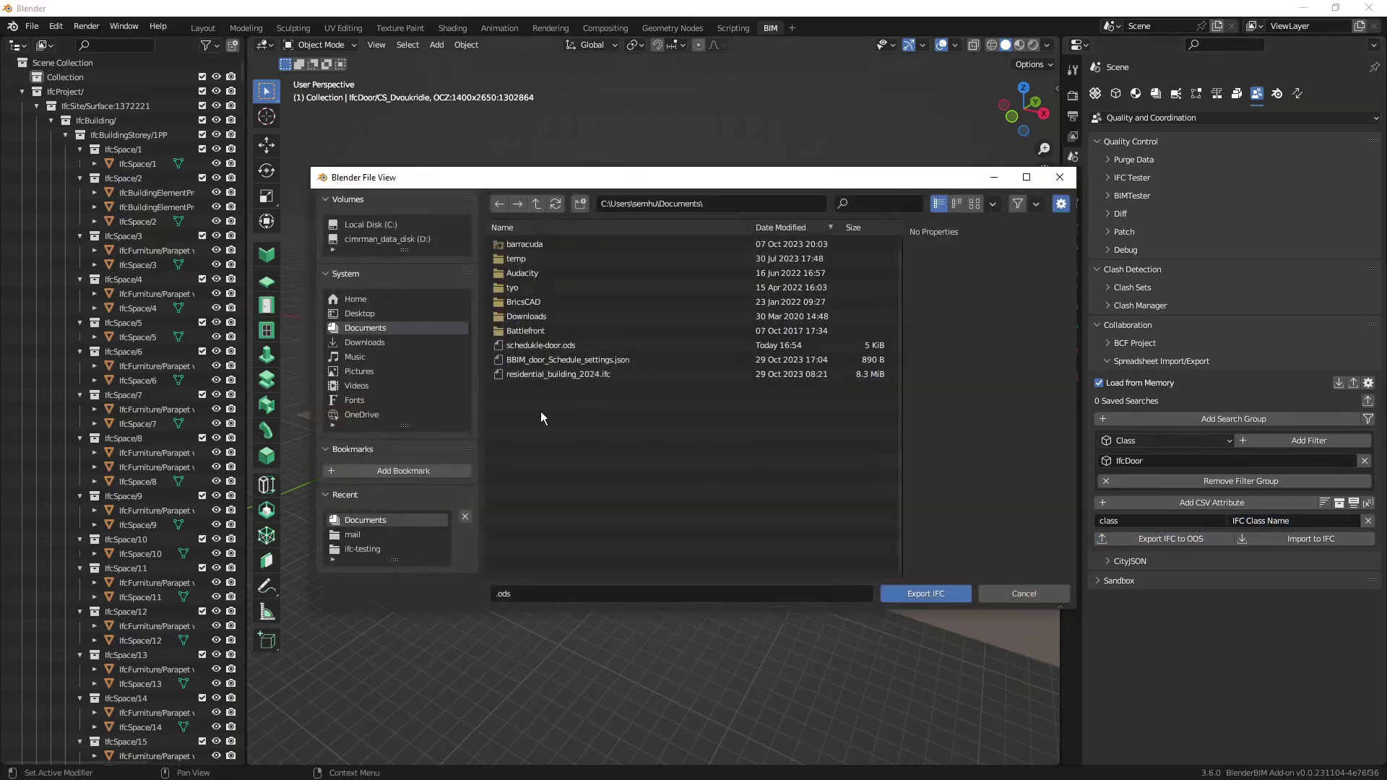
{"action": "double_click", "coordinate": [539, 346]}
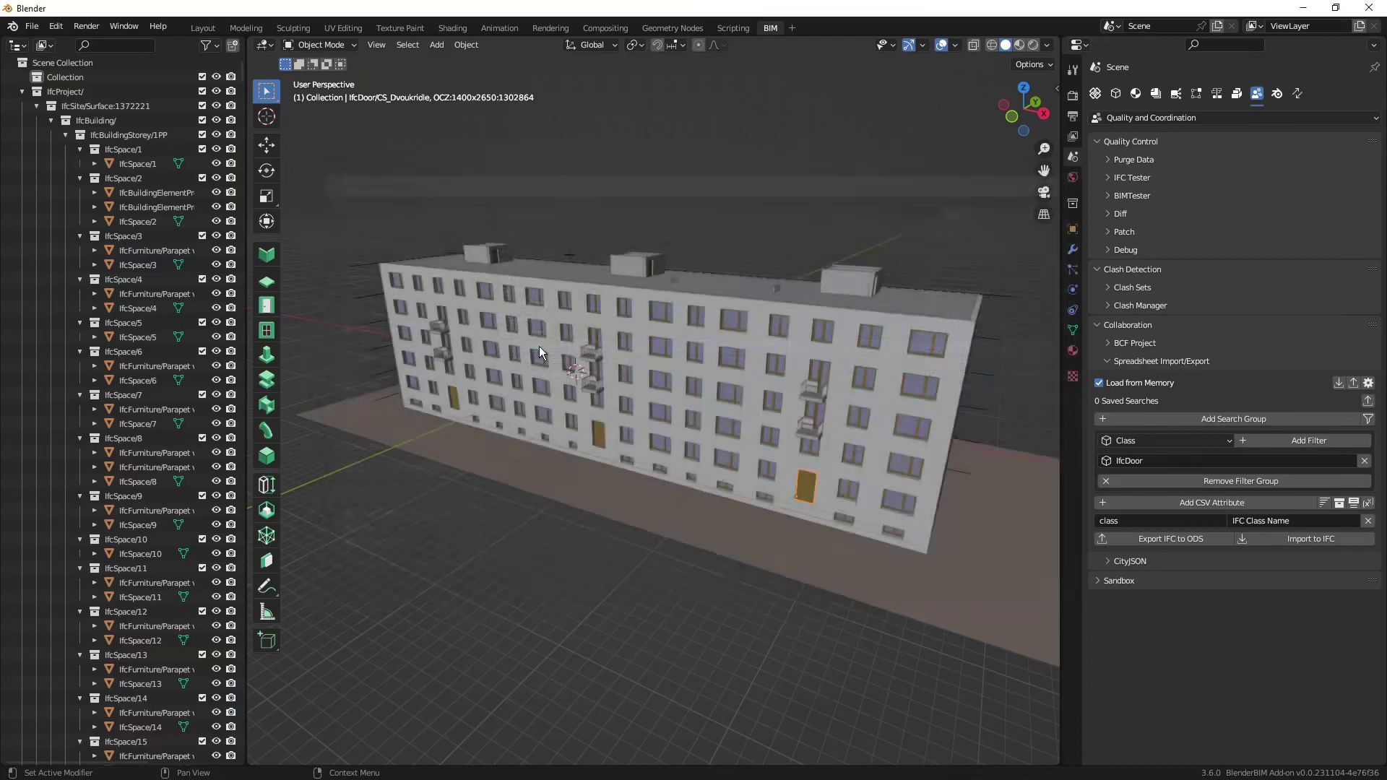
Switch to LibreOffice Calc, reload schedukle-door.ods discarding the changes, and widen the IFC Class Name column.
{"action": "key", "text": "alt+Tab"}
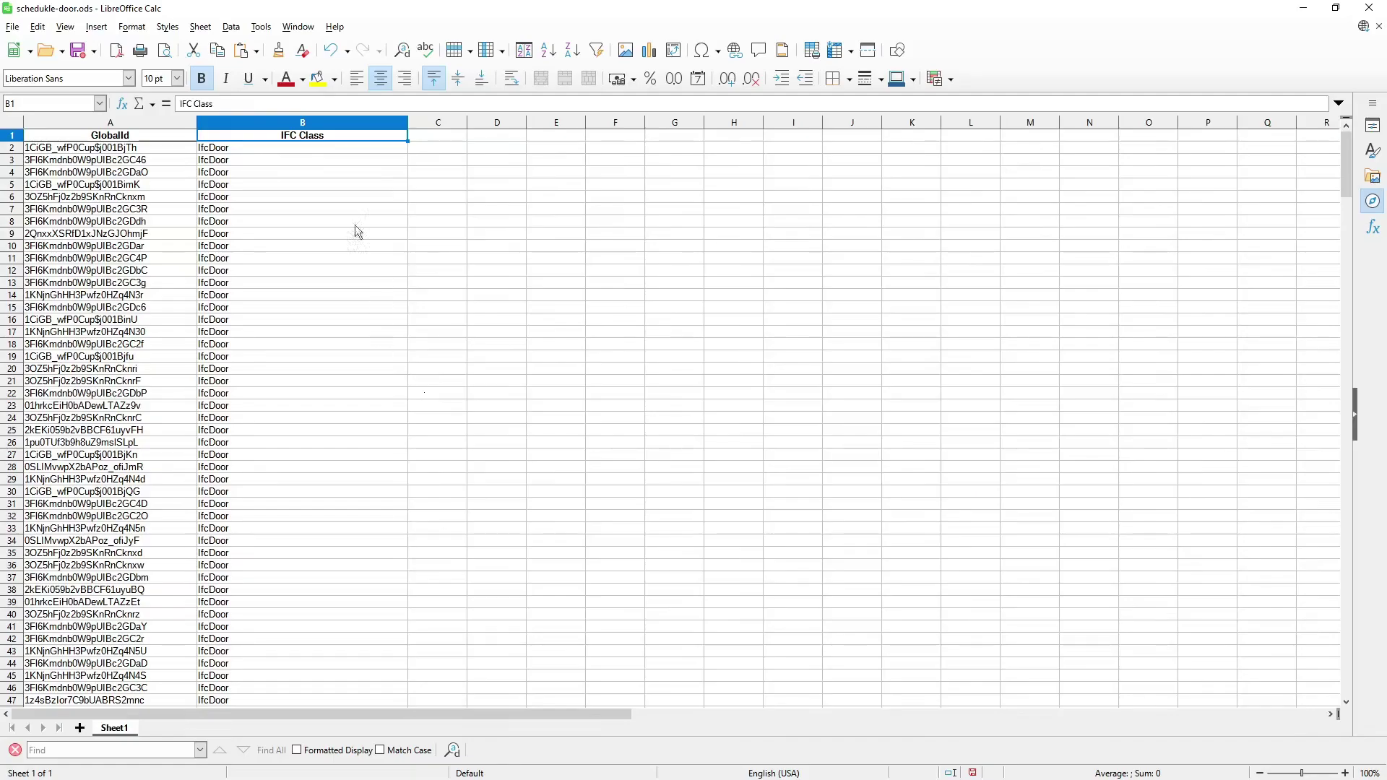
{"action": "left_click", "coordinate": [13, 28]}
{"action": "left_click", "coordinate": [58, 163]}
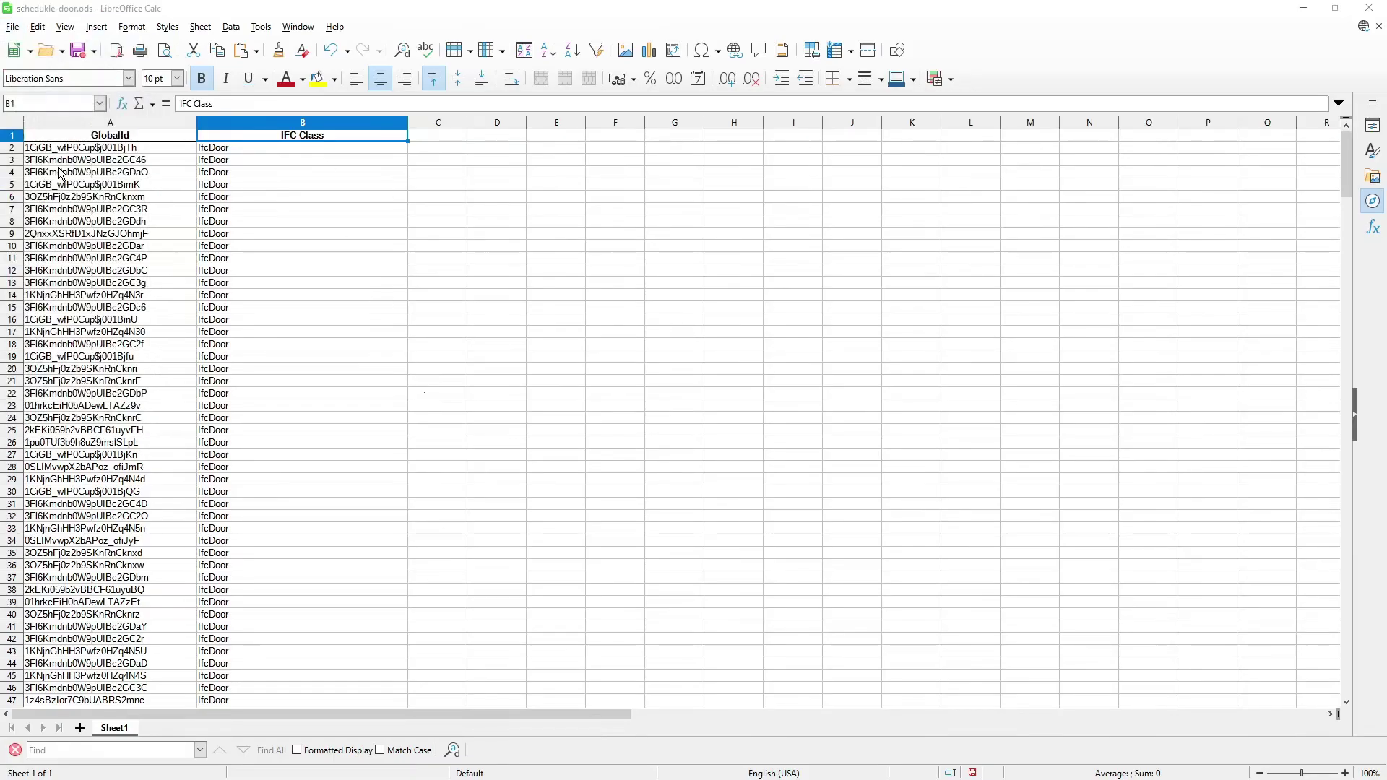
{"action": "left_click", "coordinate": [661, 418]}
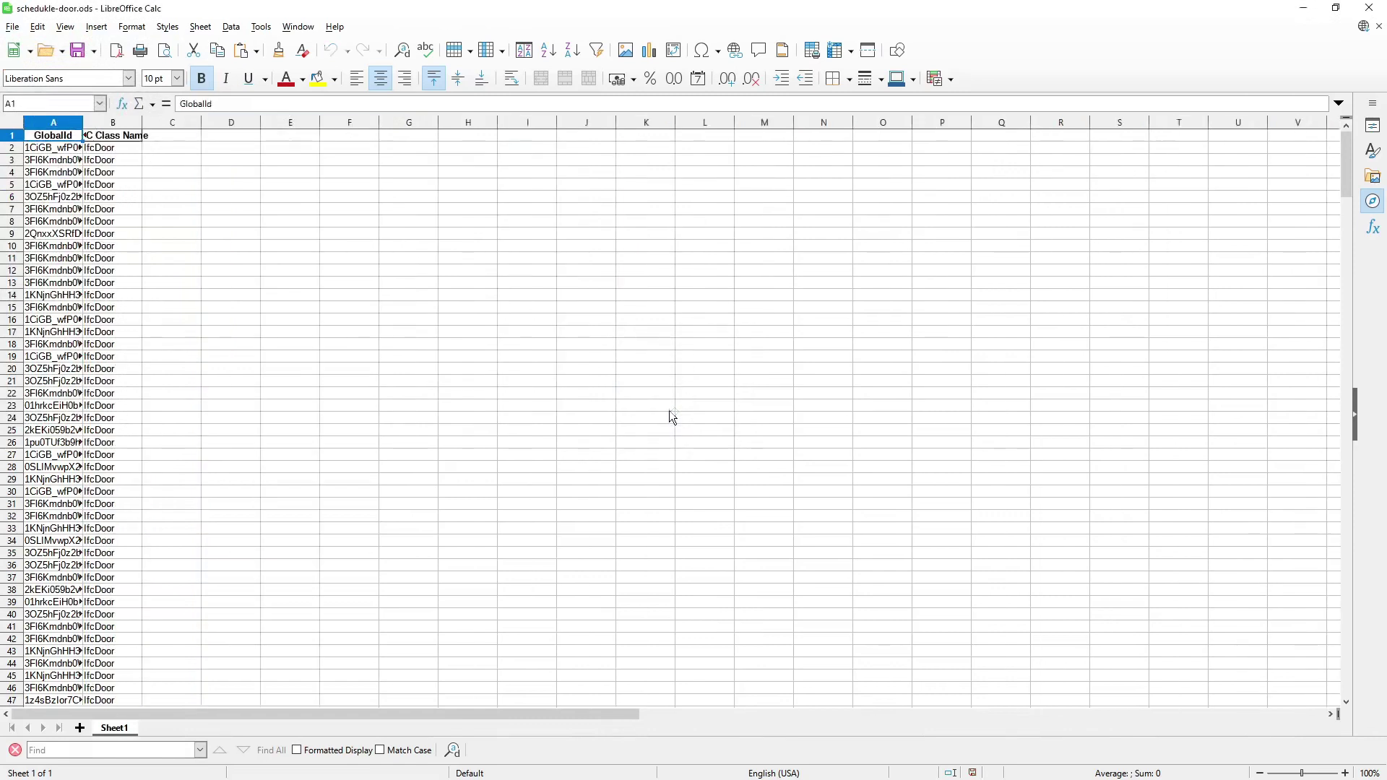
{"action": "left_click_drag", "start_coordinate": [140, 116], "coordinate": [301, 116]}
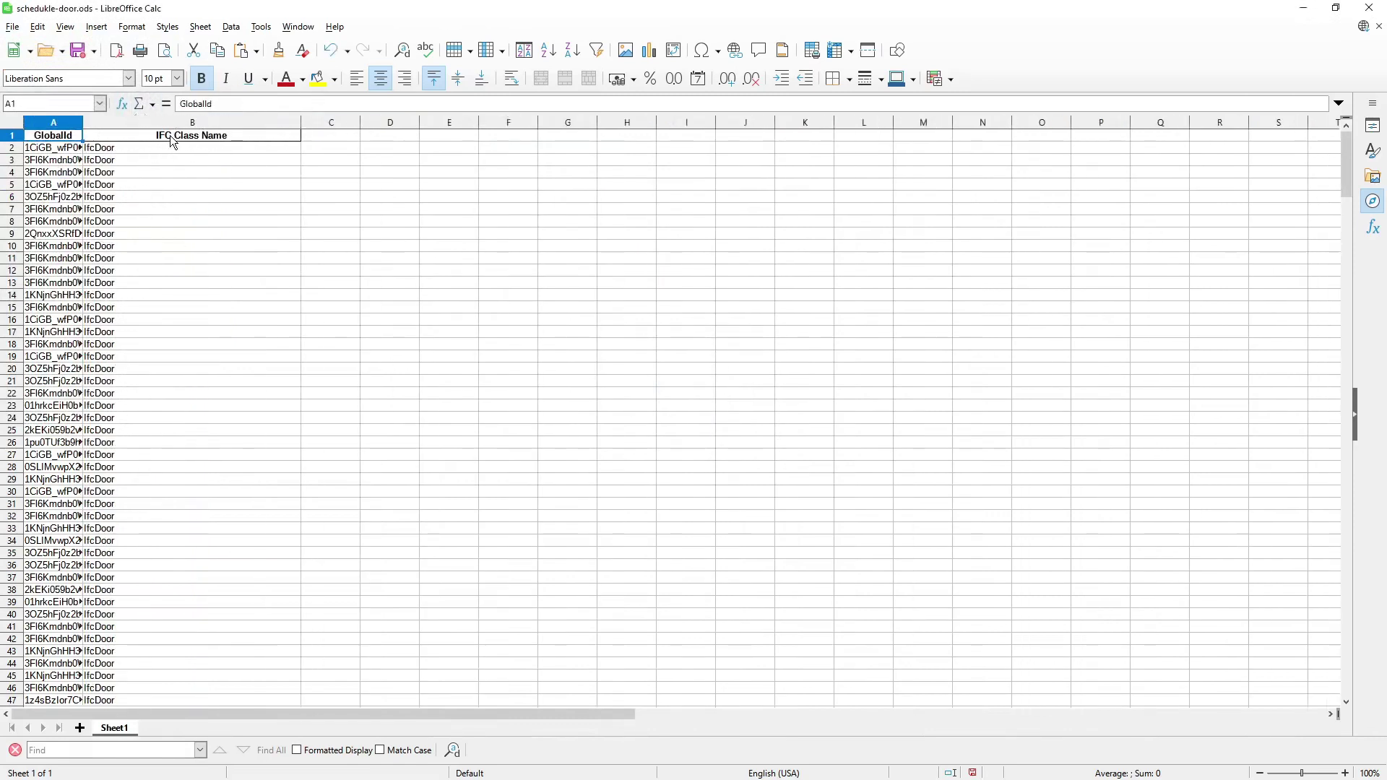
Switch to Blender, add a second CSV attribute named ObjectTpes, and clear its header value.
{"action": "key", "text": "alt+Tab"}
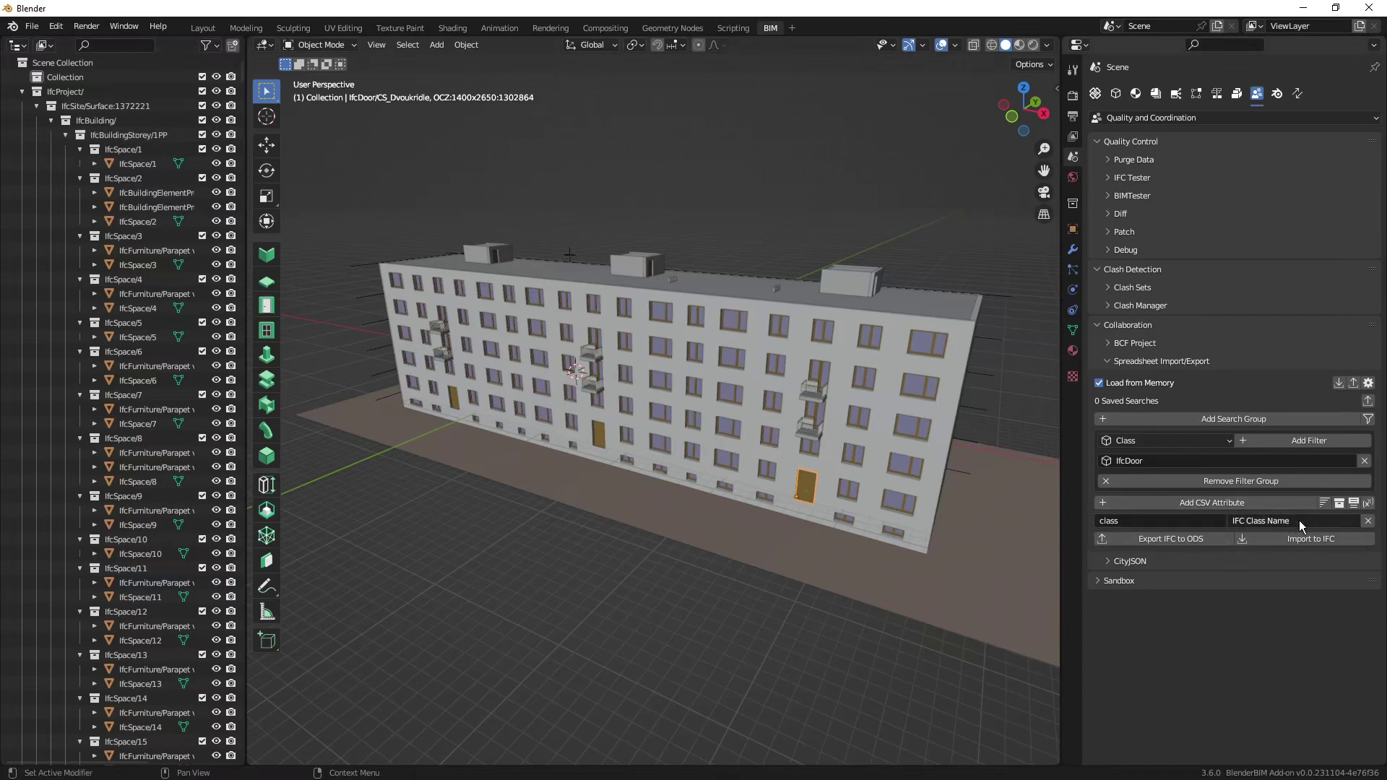
{"action": "left_click", "coordinate": [1205, 506]}
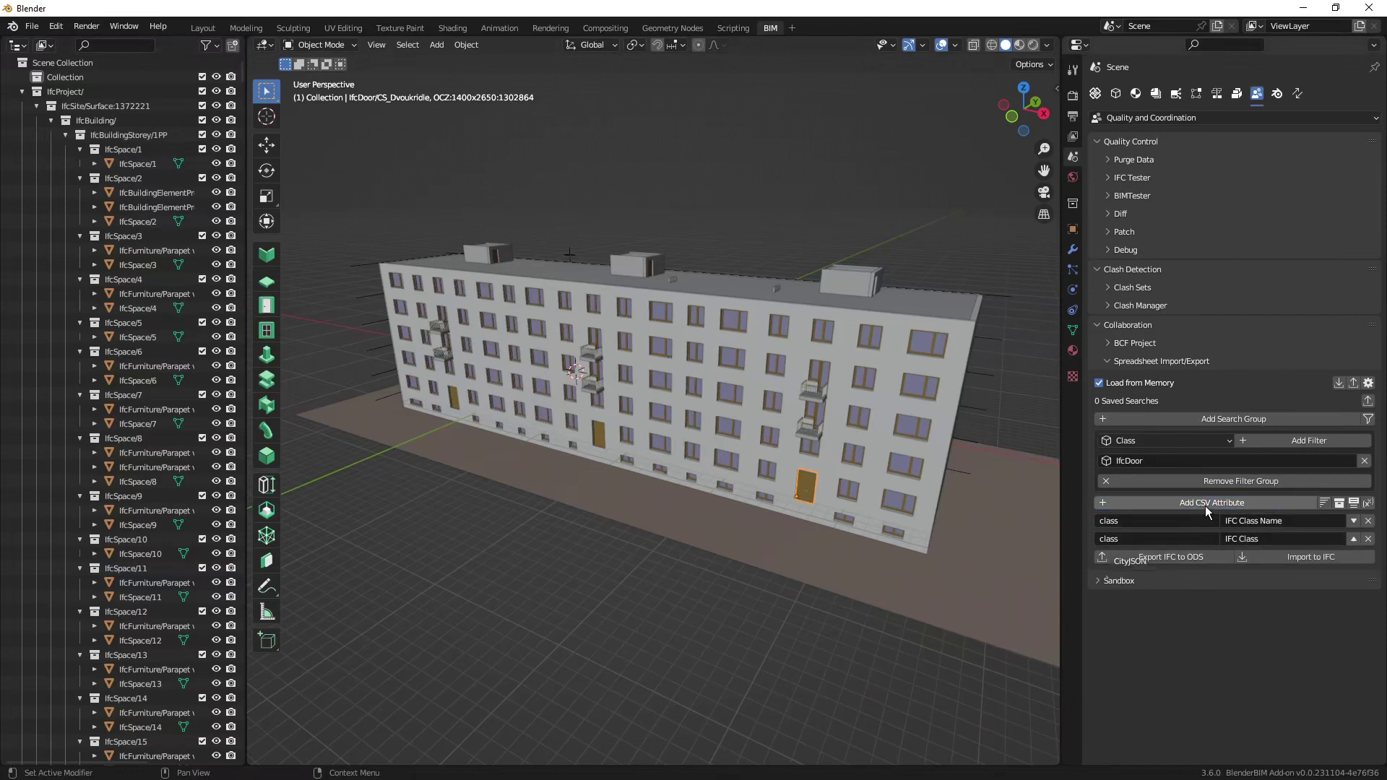
{"action": "left_click", "coordinate": [1136, 539]}
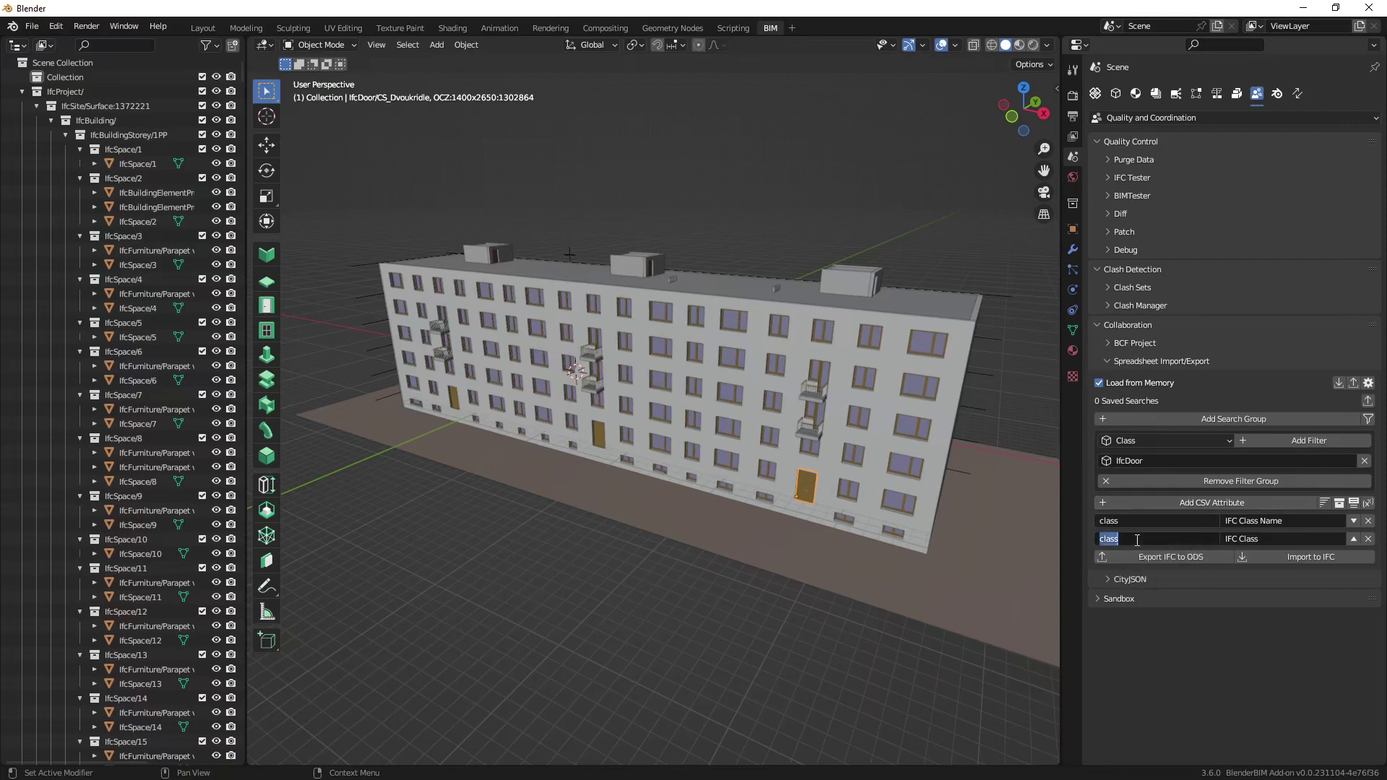
{"action": "type", "text": "ObjectTpes"}
{"action": "left_click", "coordinate": [1274, 537]}
{"action": "key", "text": "BackSpace"}
{"action": "key", "text": "Return"}
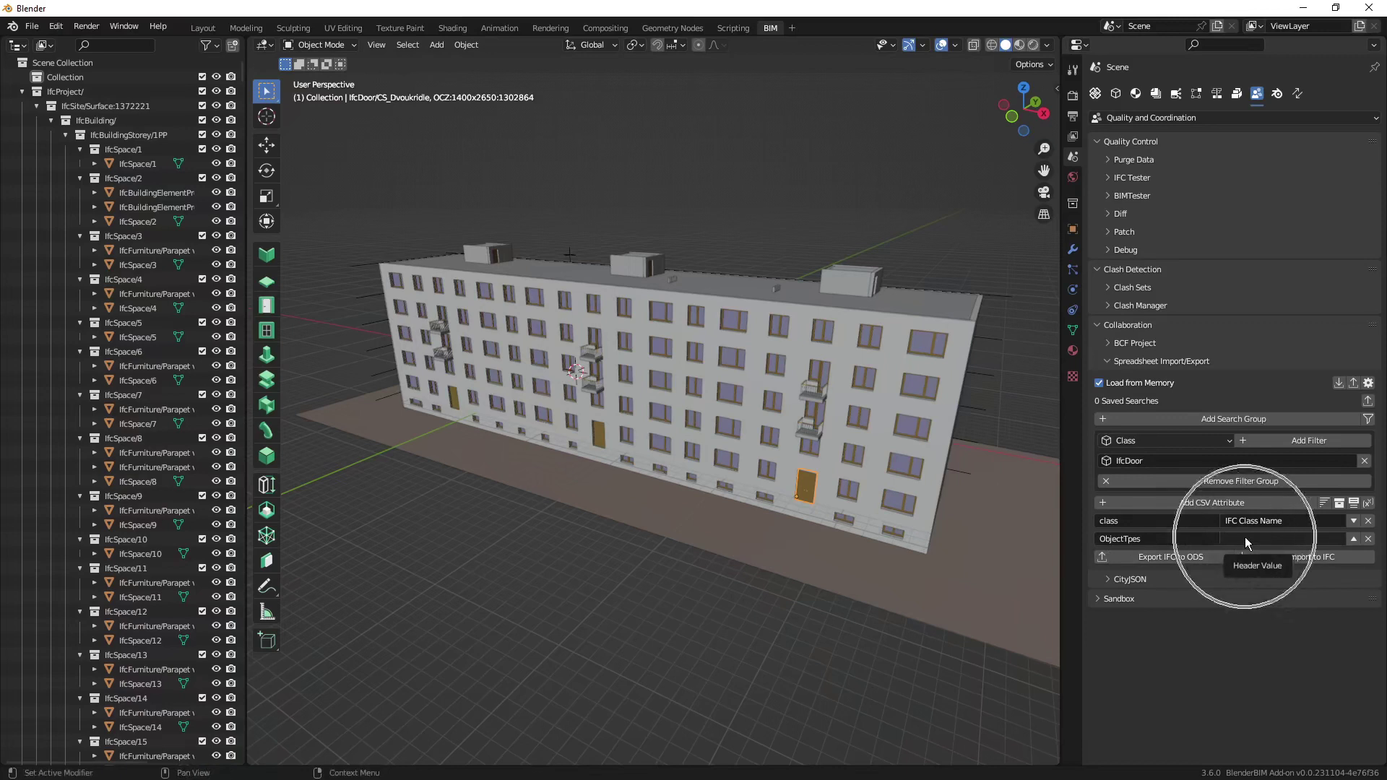
Correct the second attribute's name to ObjectType and export the doors over schedukle-door.ods.
{"action": "left_click", "coordinate": [1134, 539]}
{"action": "left_click", "coordinate": [1129, 539]}
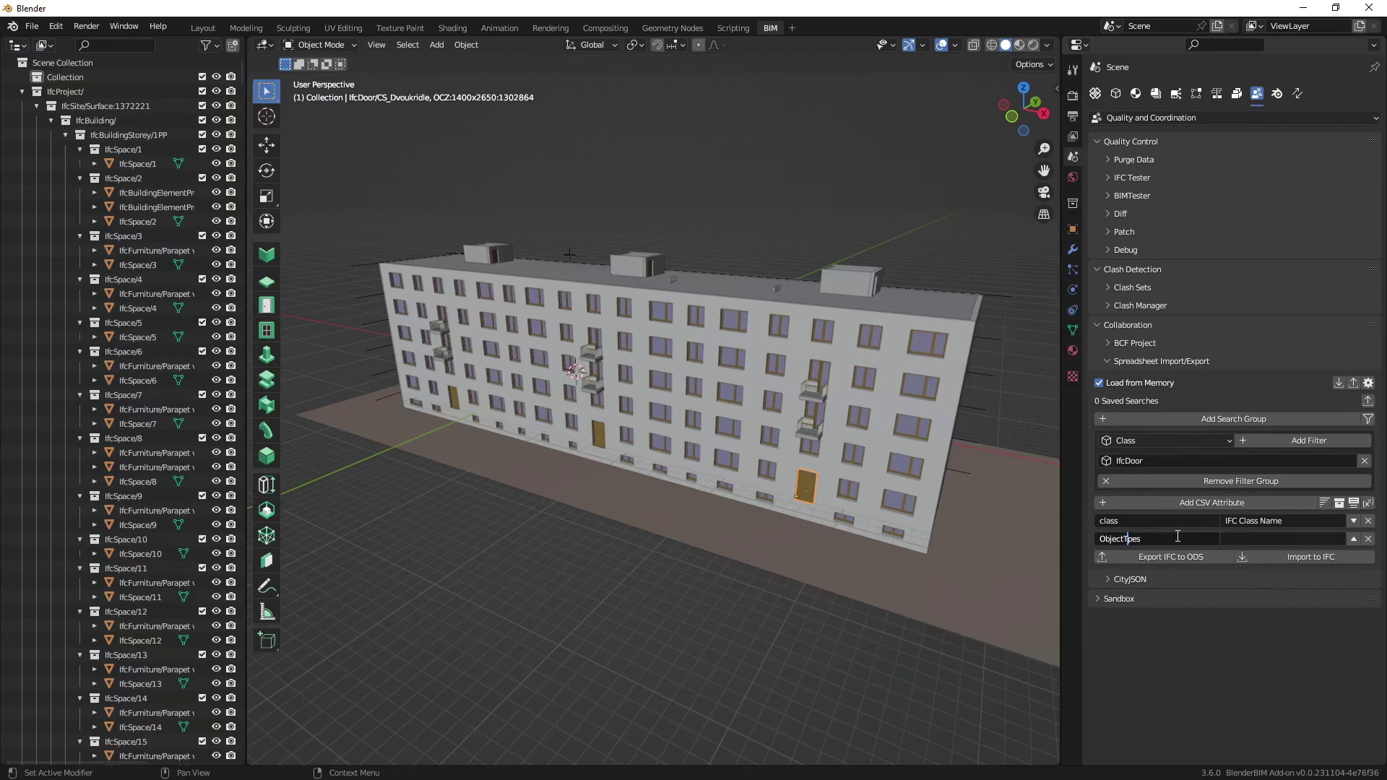
{"action": "type", "text": "ype"}
{"action": "key", "text": "End"}
{"action": "key", "text": "BackSpace"}
{"action": "left_click", "coordinate": [1237, 543]}
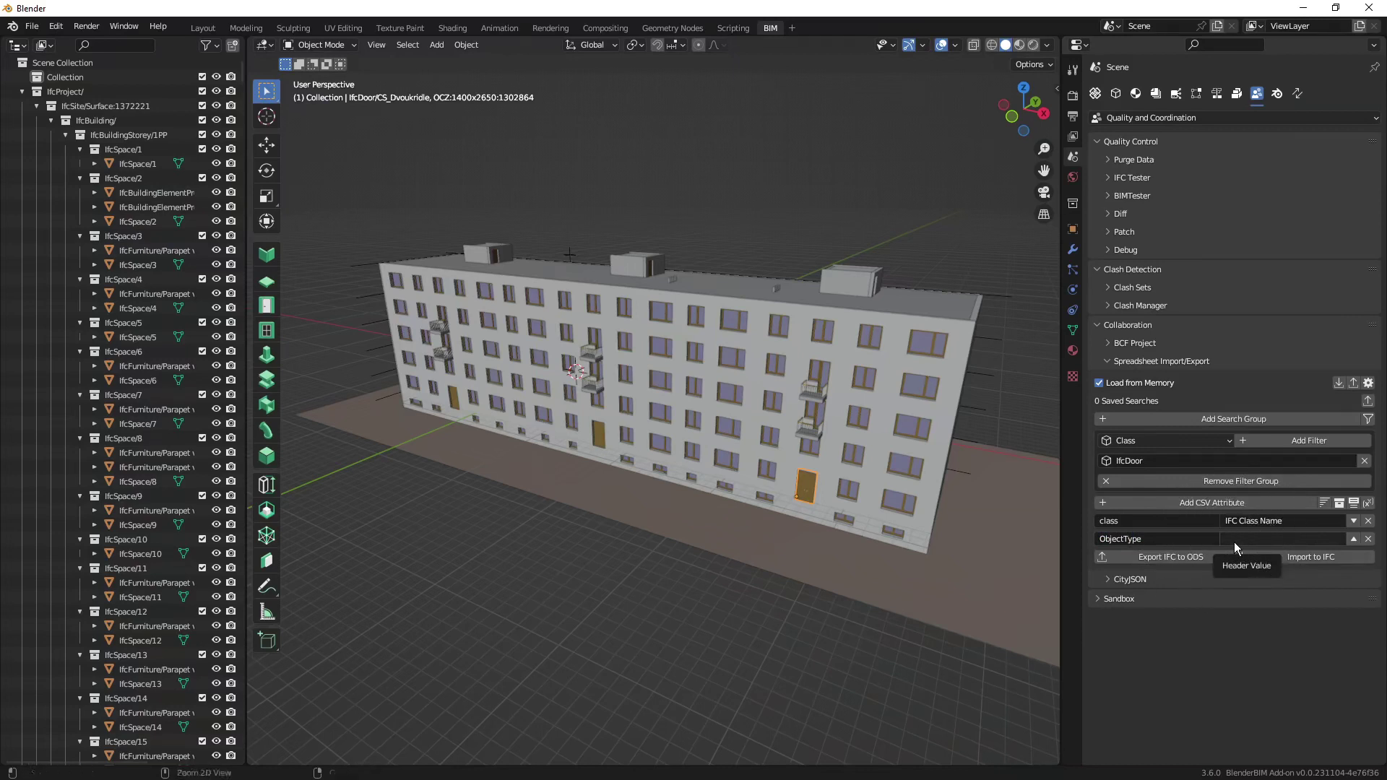
{"action": "left_click", "coordinate": [1234, 542]}
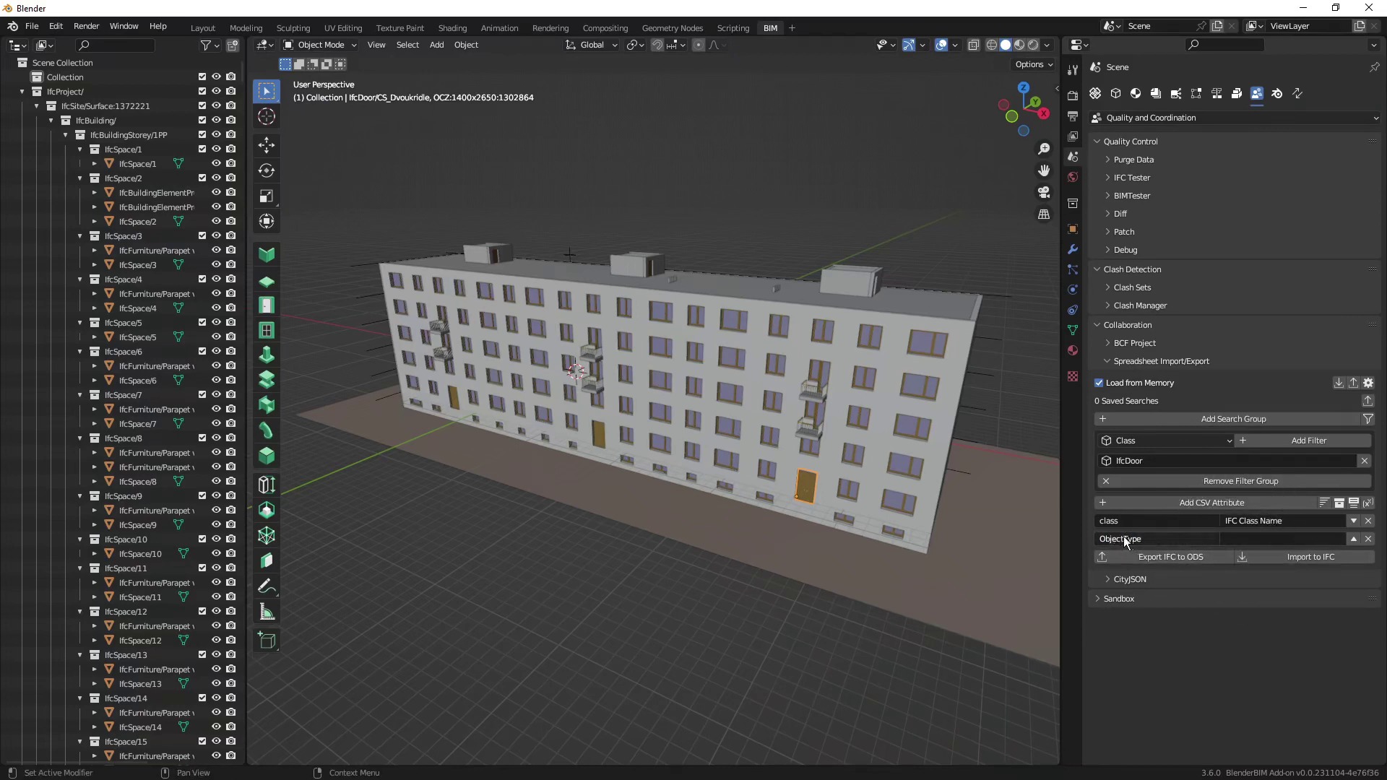
{"action": "left_click", "coordinate": [1153, 557]}
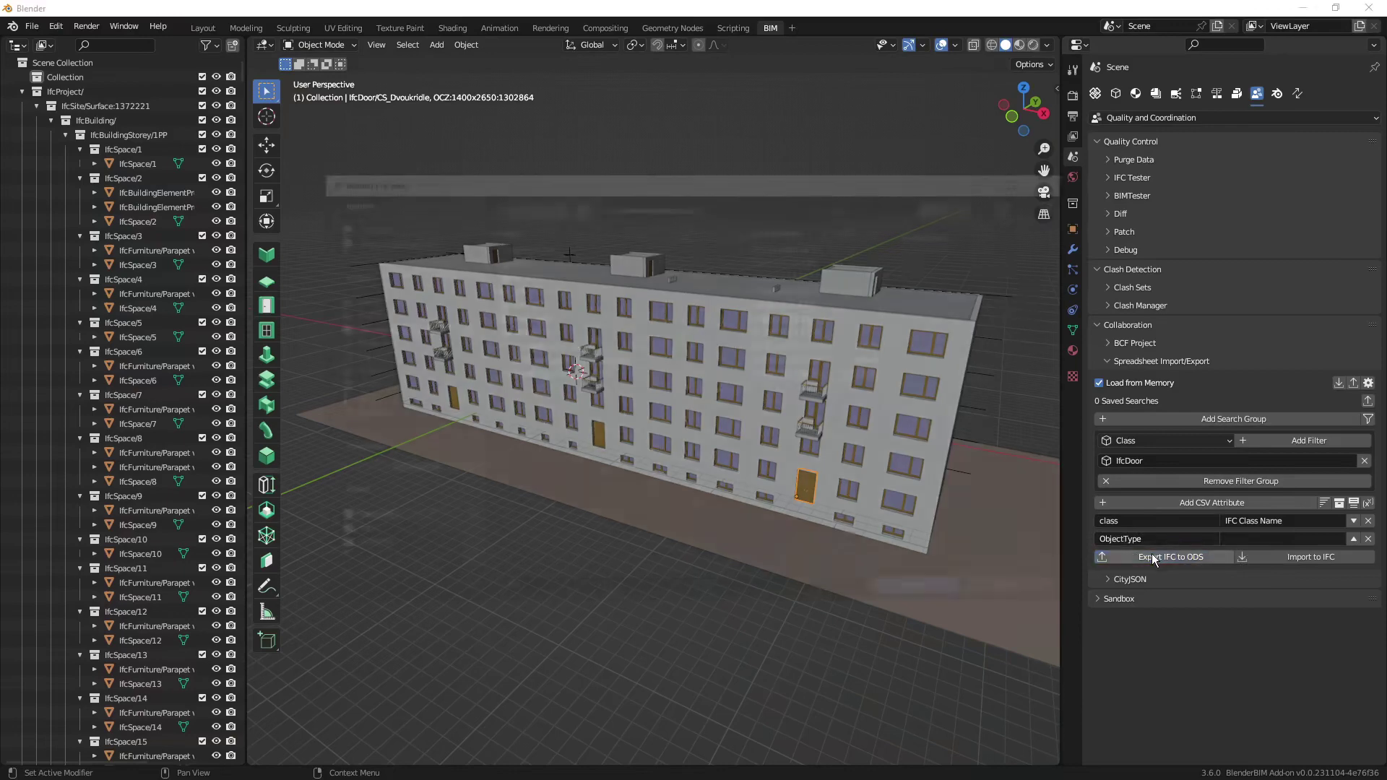
{"action": "double_click", "coordinate": [546, 341]}
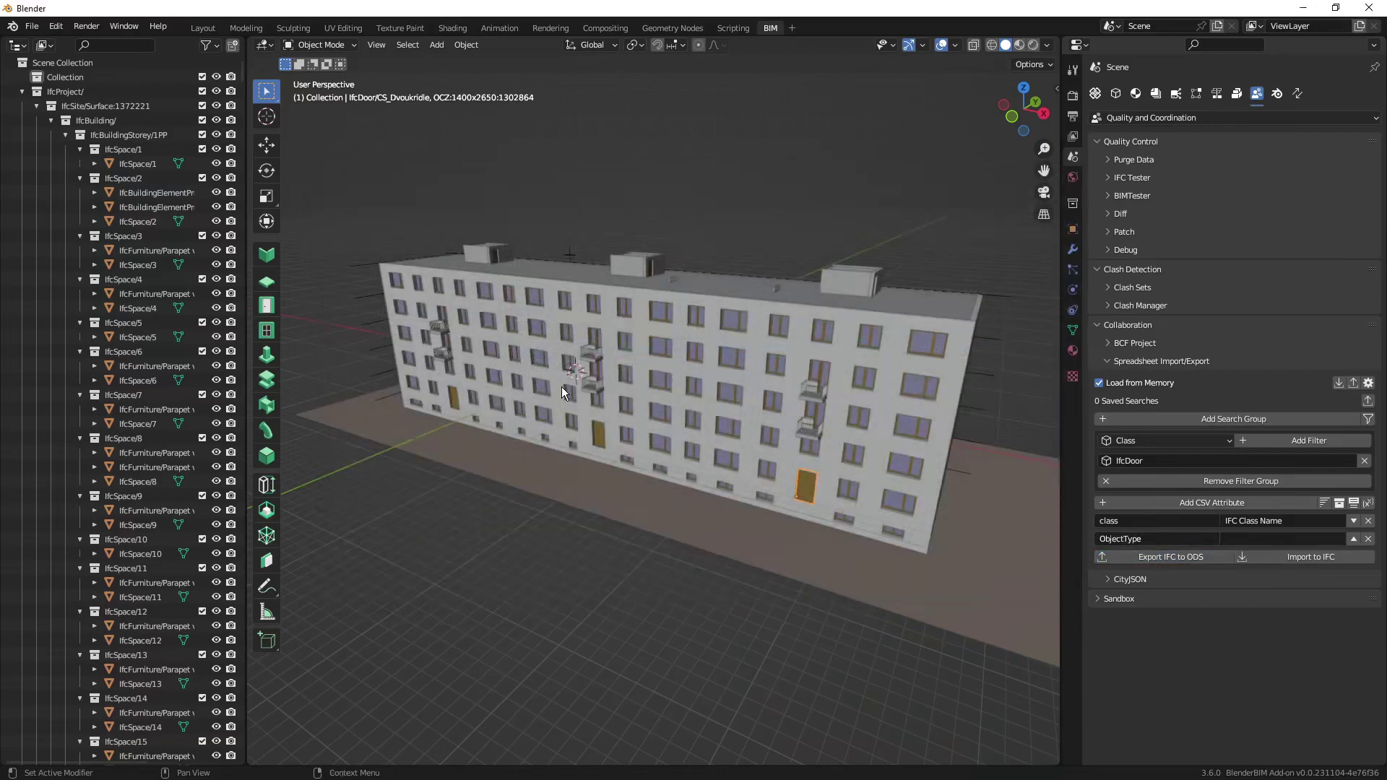
Reload schedukle-door.ods in LibreOffice Calc, discarding the changes, and widen the ObjectType and IFC Class Name columns.
{"action": "key", "text": "alt+Tab"}
{"action": "key", "text": "alt+Tab"}
{"action": "key", "text": "alt+Tab"}
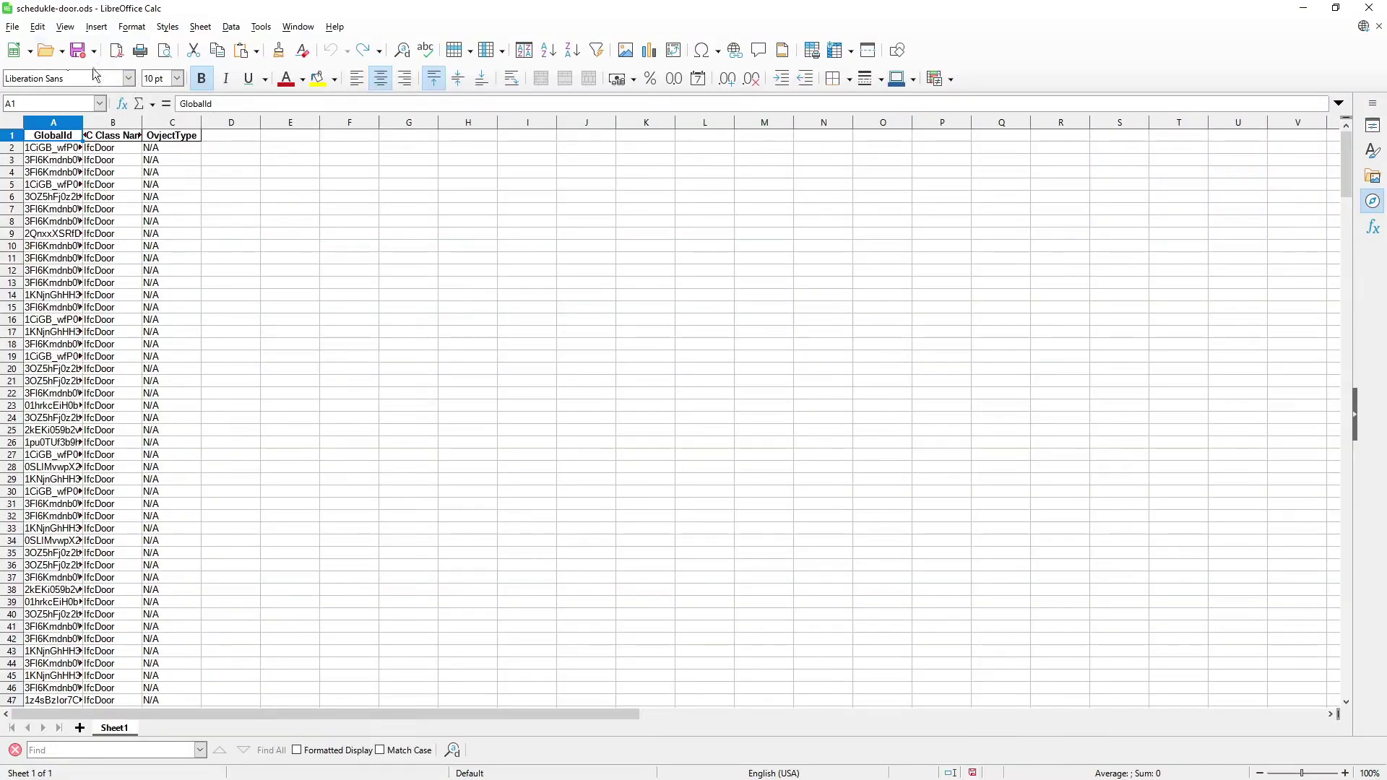
{"action": "left_click", "coordinate": [13, 26]}
{"action": "left_click", "coordinate": [49, 163]}
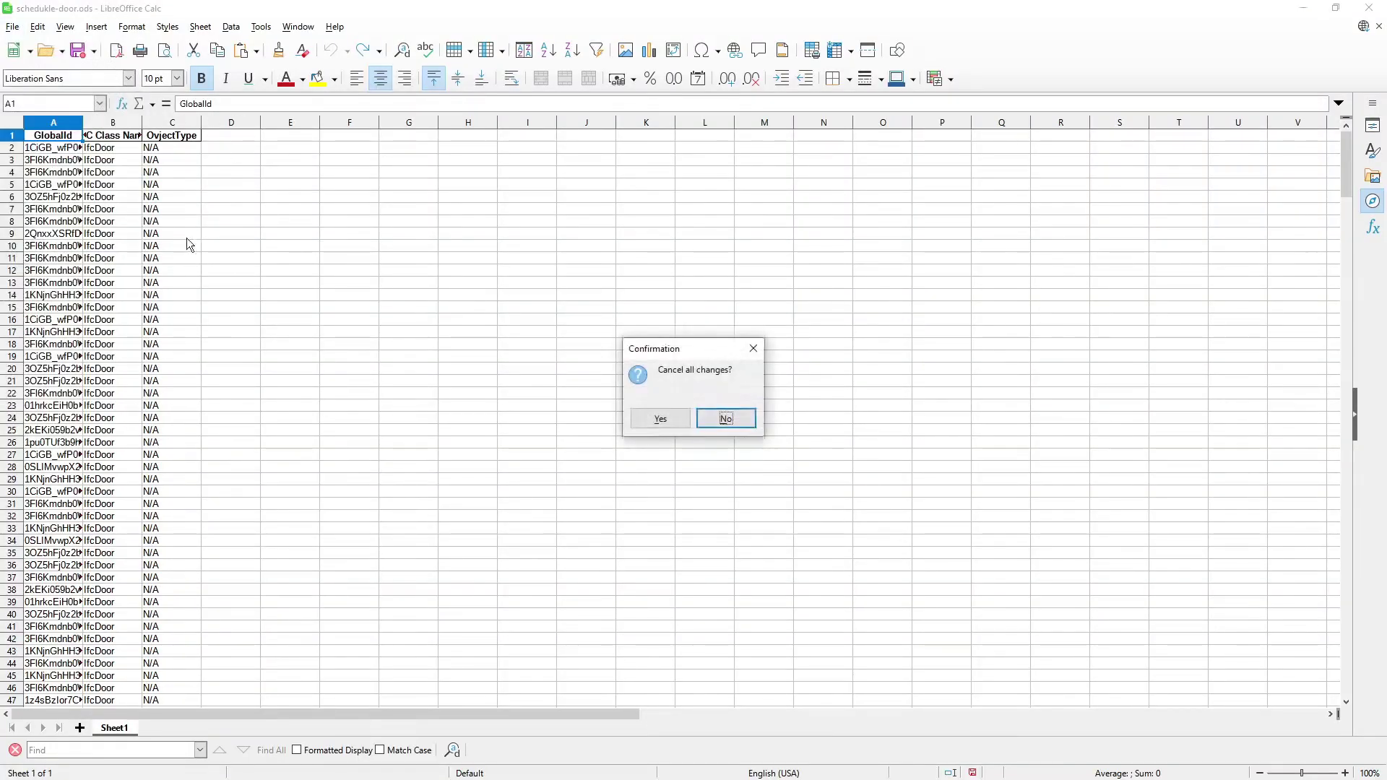
{"action": "left_click", "coordinate": [664, 421]}
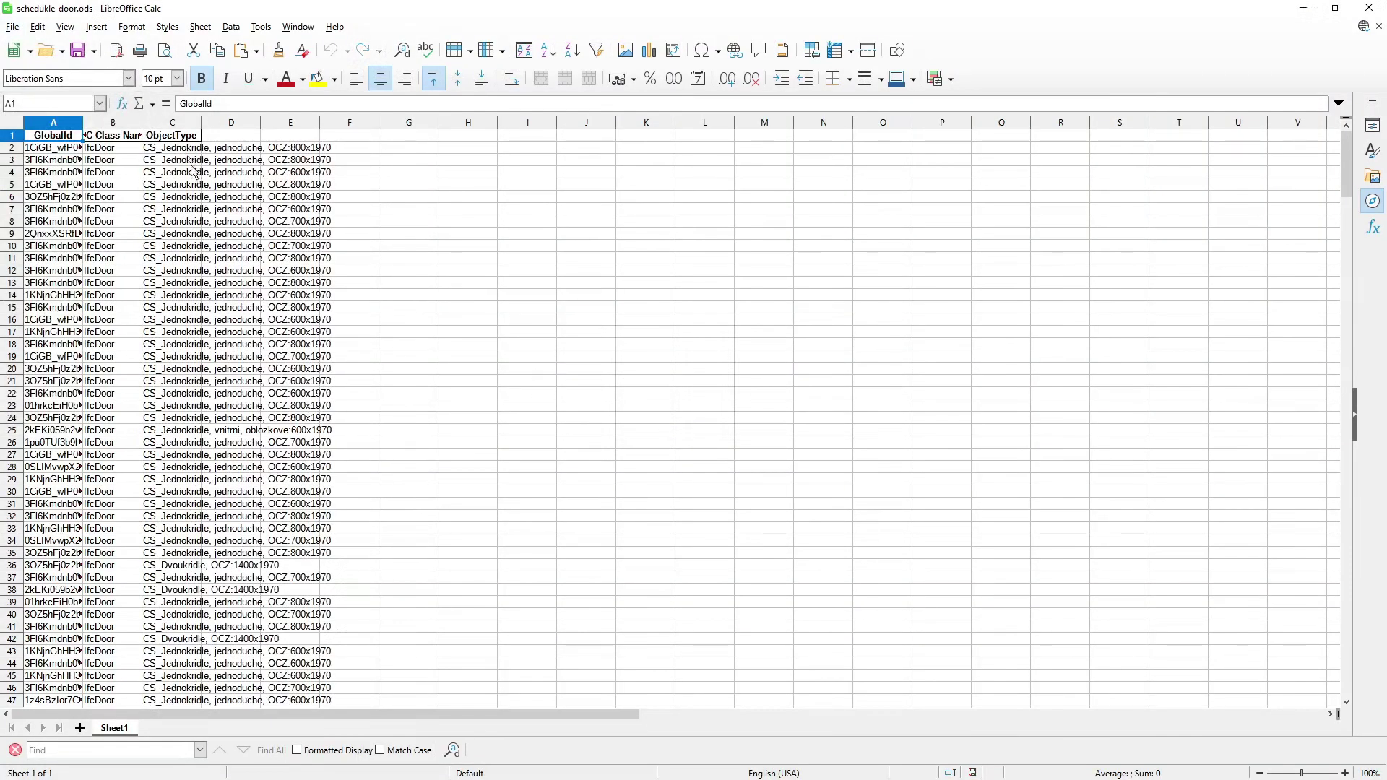
{"action": "left_click_drag", "start_coordinate": [202, 123], "coordinate": [416, 121]}
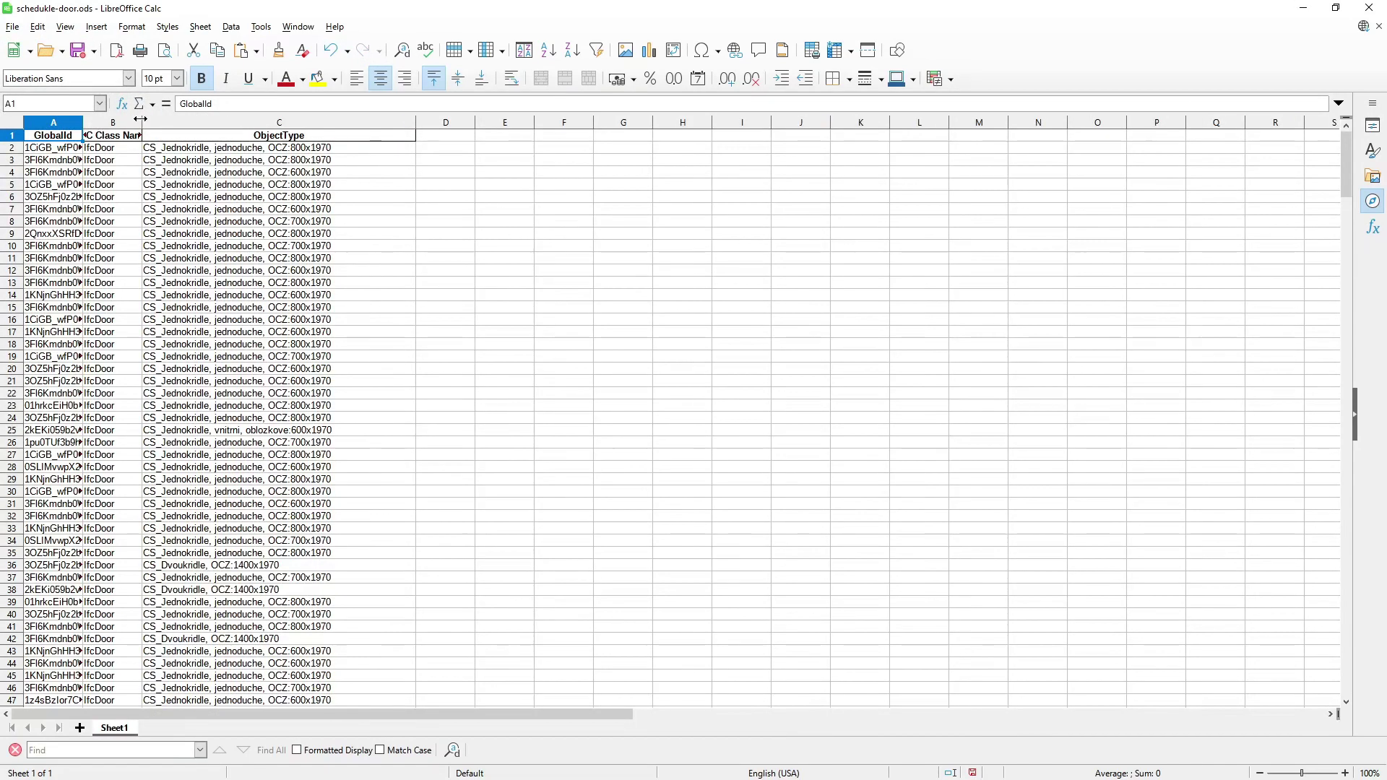
{"action": "left_click_drag", "start_coordinate": [141, 122], "coordinate": [248, 122]}
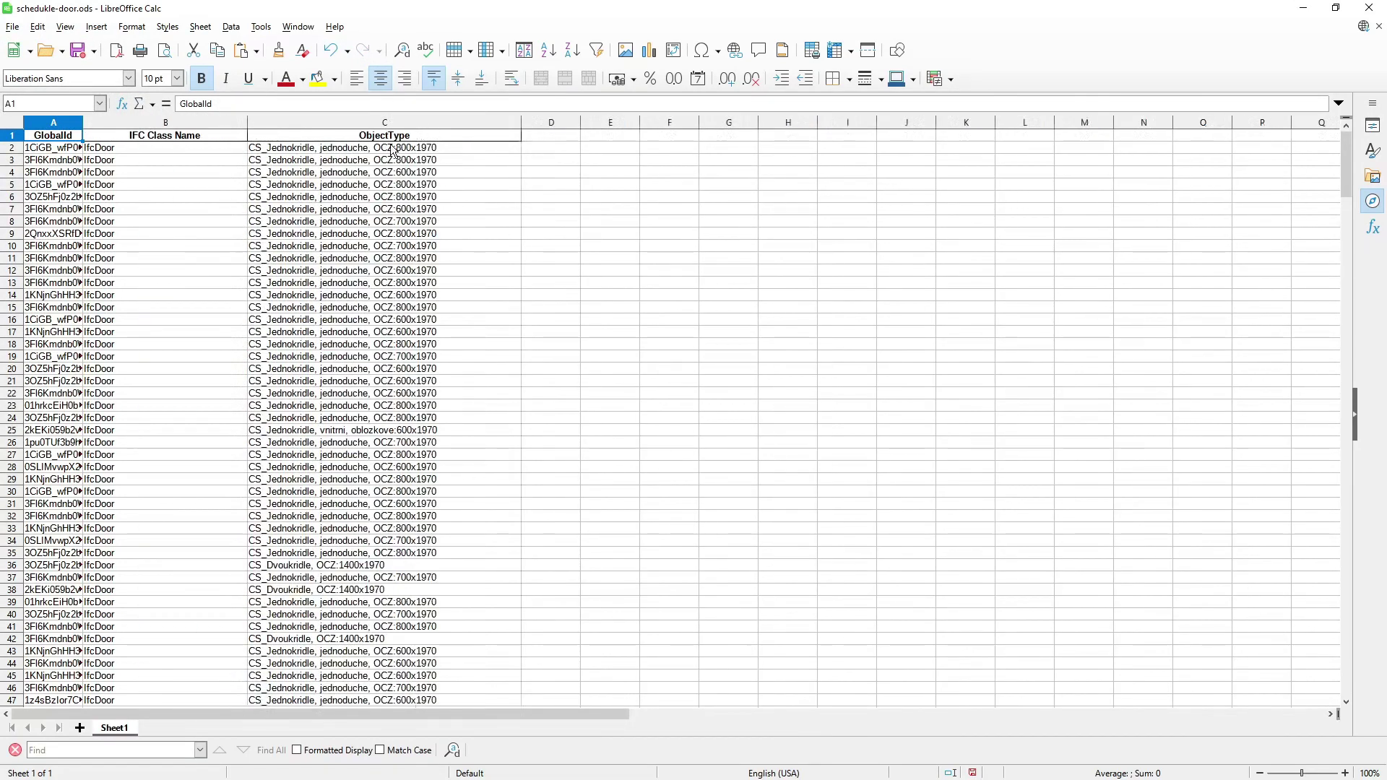
Examine the ObjectType values of the single- and double-leaf doors down column C.
{"action": "left_click", "coordinate": [323, 150]}
{"action": "left_click", "coordinate": [322, 568]}
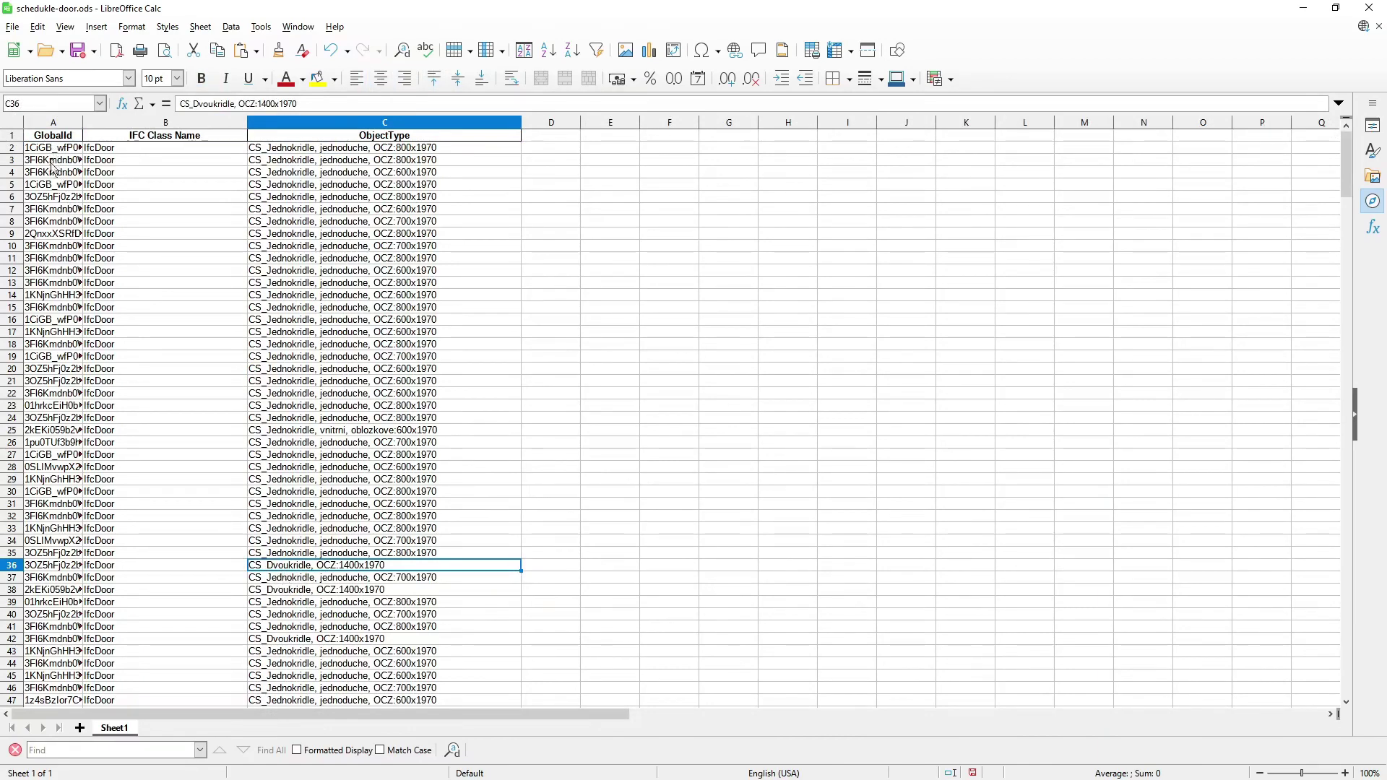
{"action": "scroll", "coordinate": [200, 546], "scroll_direction": "down", "scroll_amount": 19}
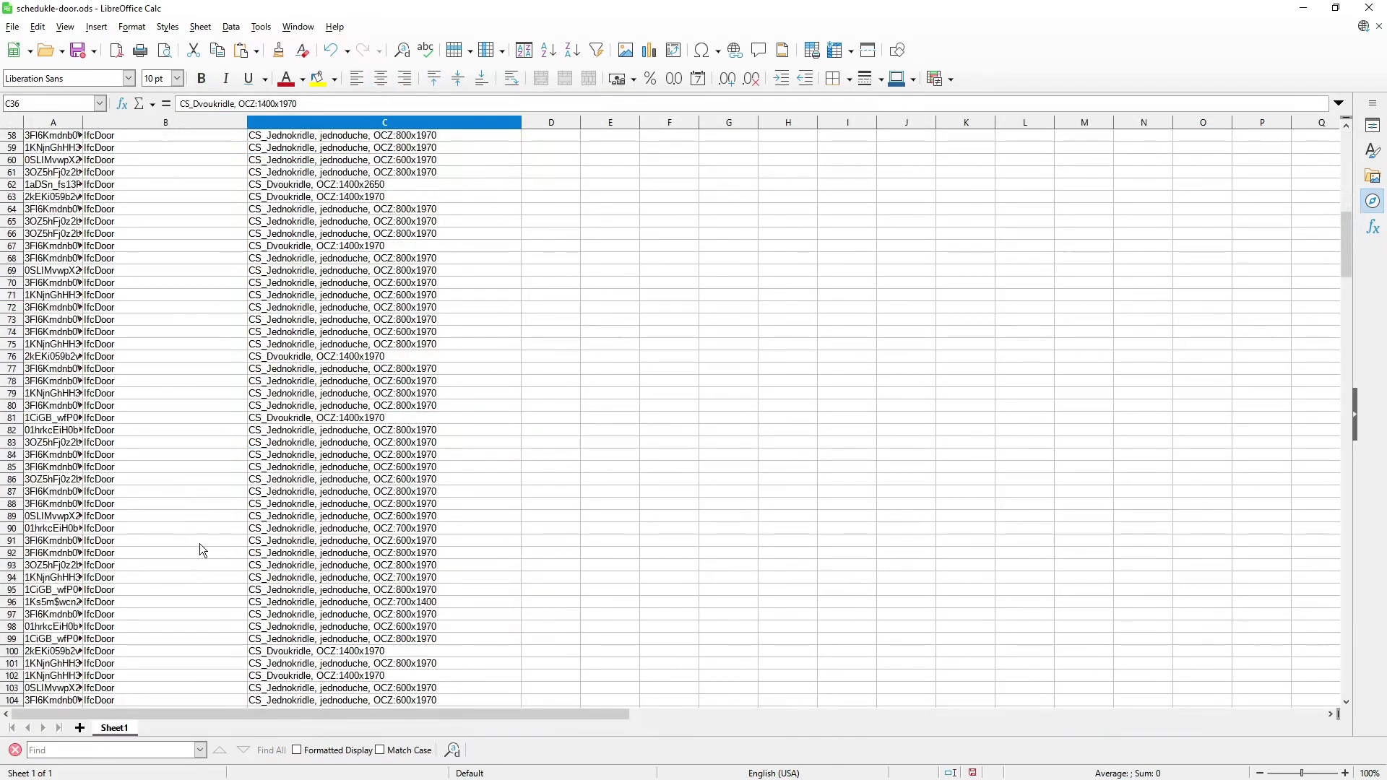
{"action": "scroll", "coordinate": [199, 544], "scroll_direction": "down", "scroll_amount": 7}
{"action": "left_click", "coordinate": [331, 394]}
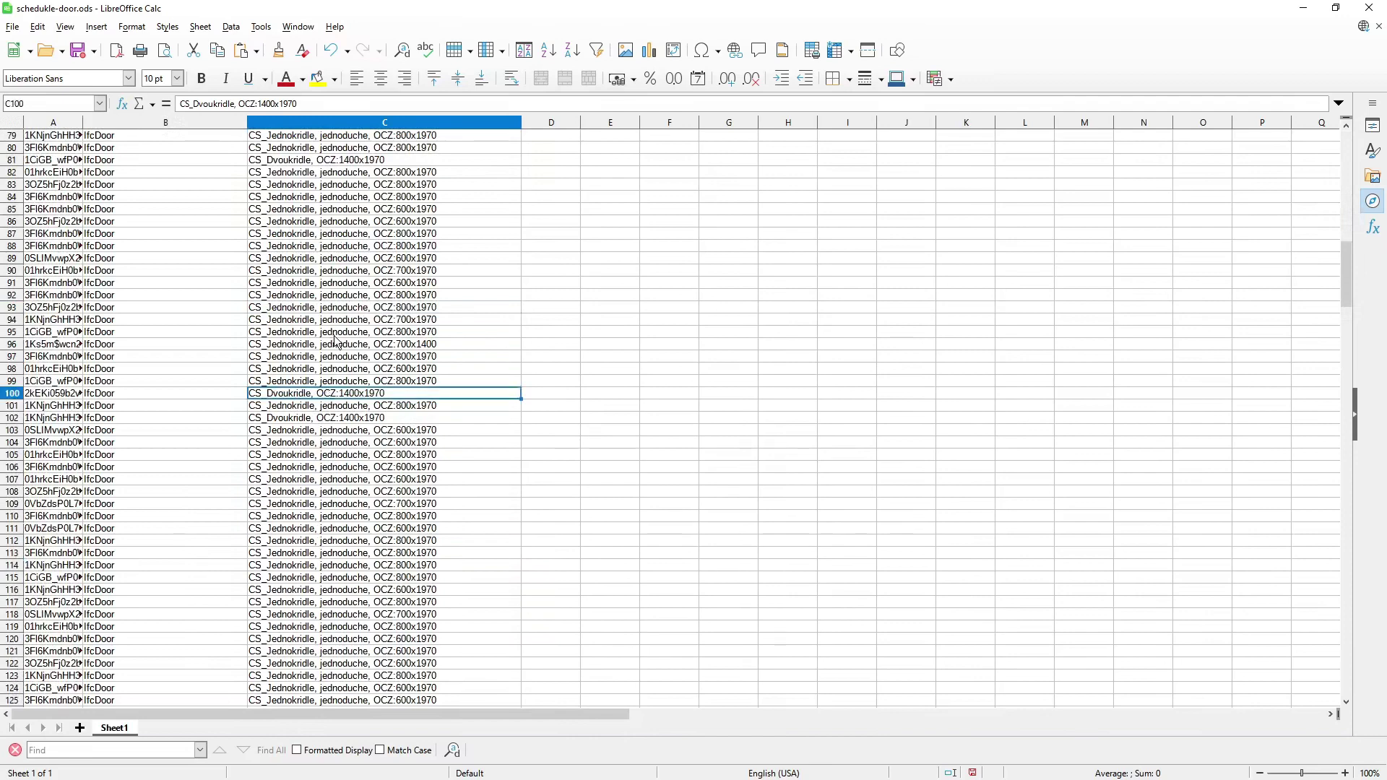
{"action": "scroll", "coordinate": [337, 341], "scroll_direction": "up", "scroll_amount": 20}
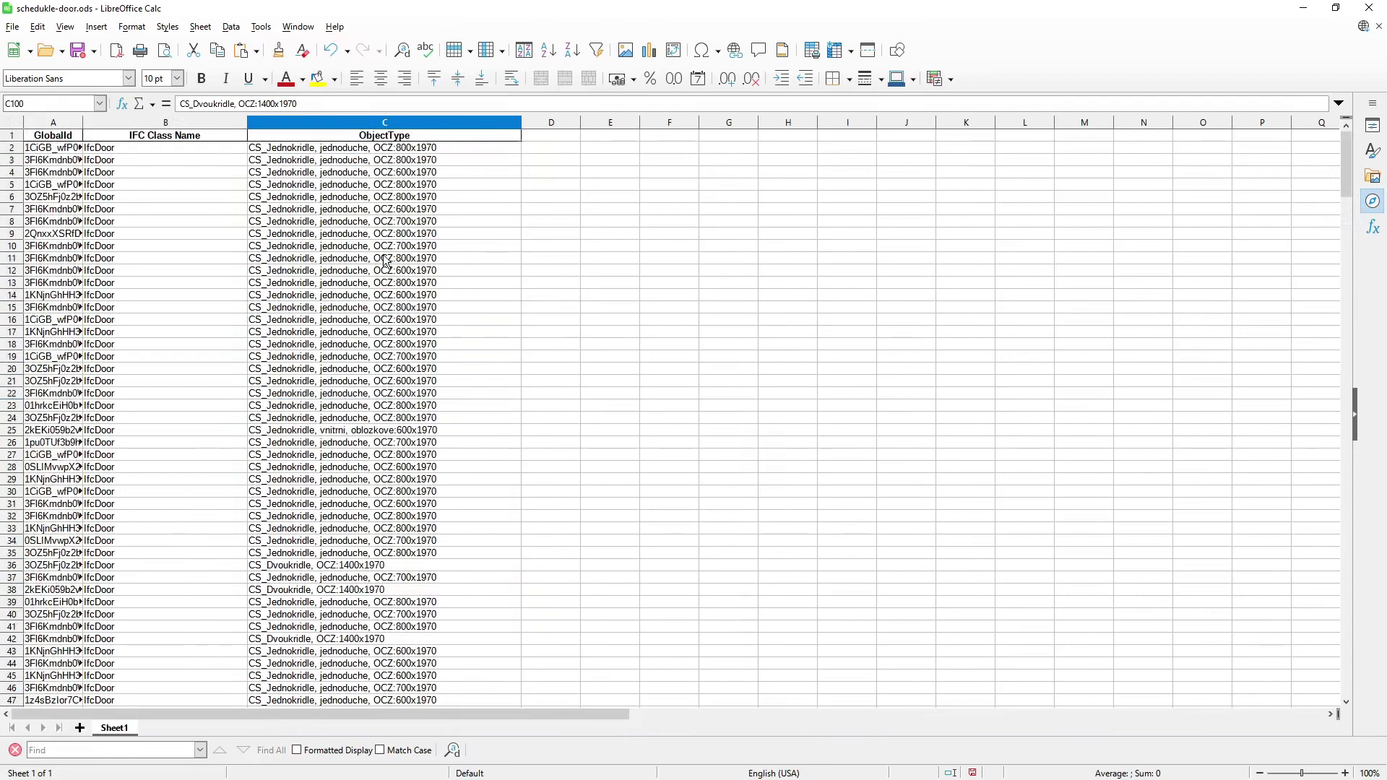
Switch to Blender, split the 3D viewport vertically, turn the new area into a Properties editor, and widen it.
{"action": "key", "text": "alt+Tab"}
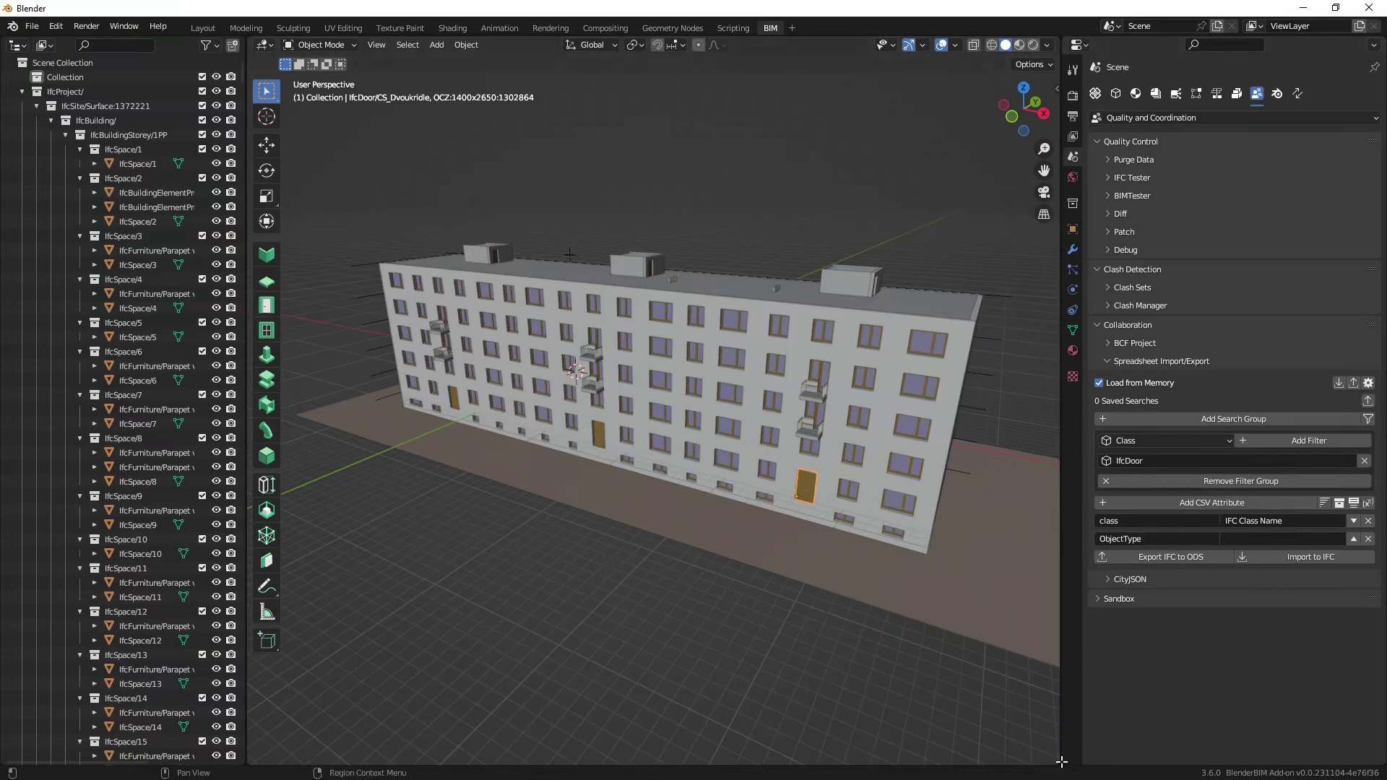
{"action": "left_click_drag", "start_coordinate": [1058, 760], "coordinate": [783, 725]}
{"action": "left_click", "coordinate": [804, 48]}
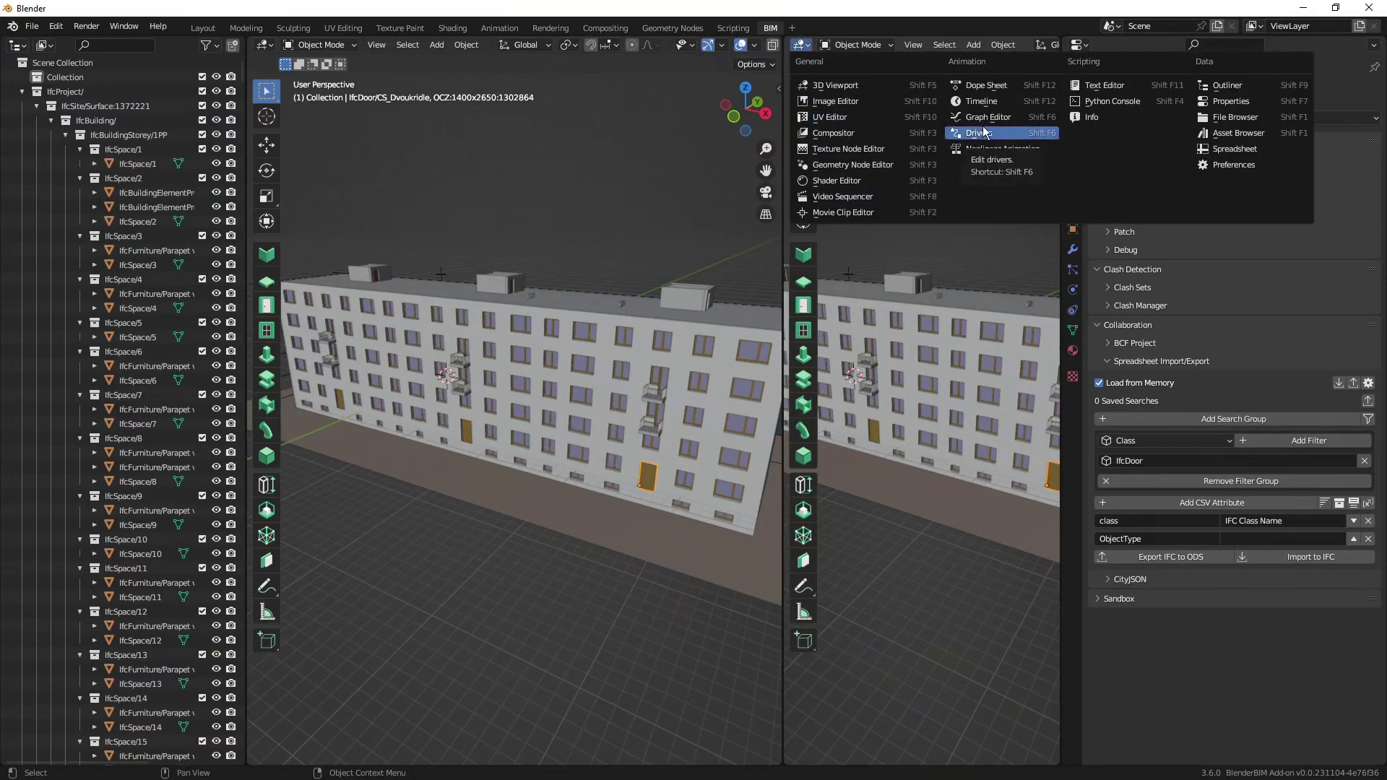
{"action": "left_click", "coordinate": [1230, 101]}
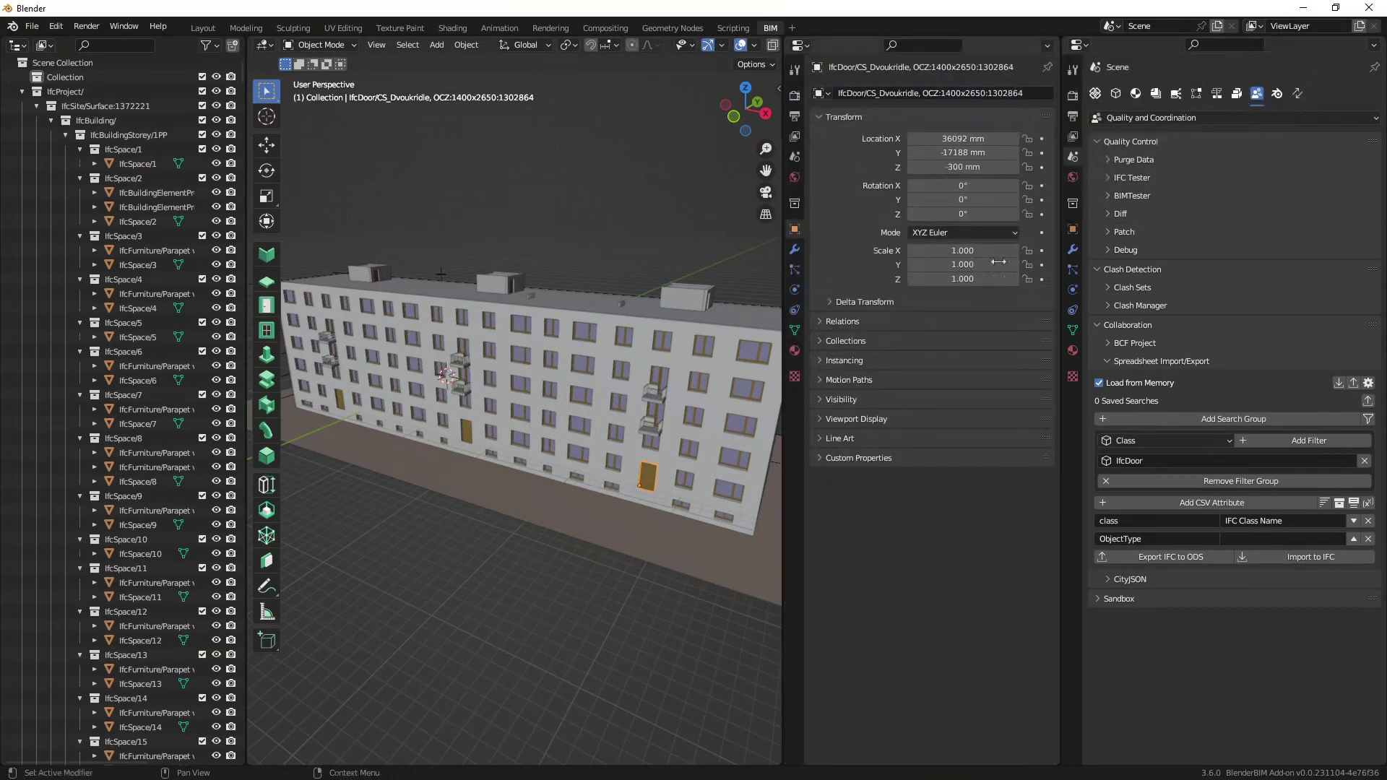
{"action": "left_click_drag", "start_coordinate": [782, 339], "coordinate": [705, 167]}
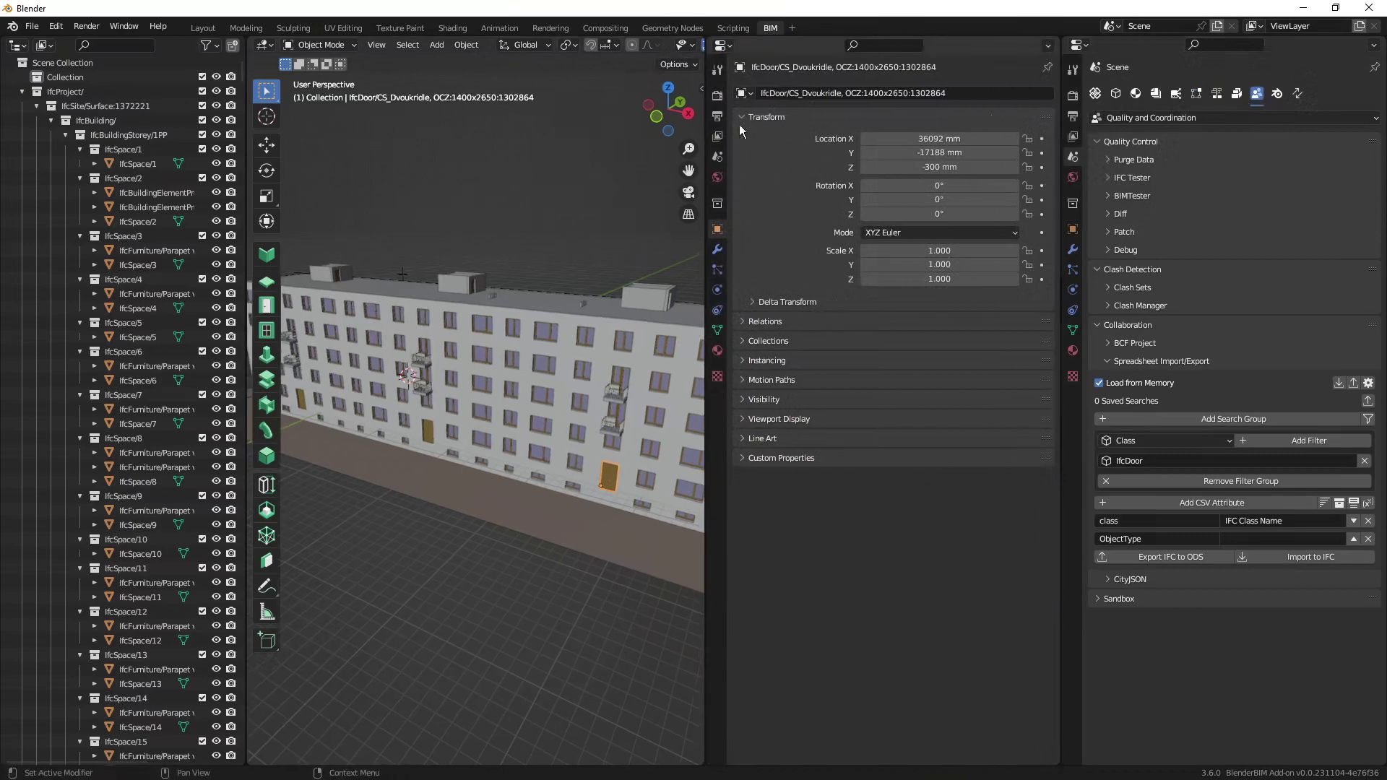
Show the selected door's Object Information from the scene properties in the new editor and examine its ObjectType attribute and class.
{"action": "left_click", "coordinate": [717, 156]}
{"action": "left_click", "coordinate": [760, 93]}
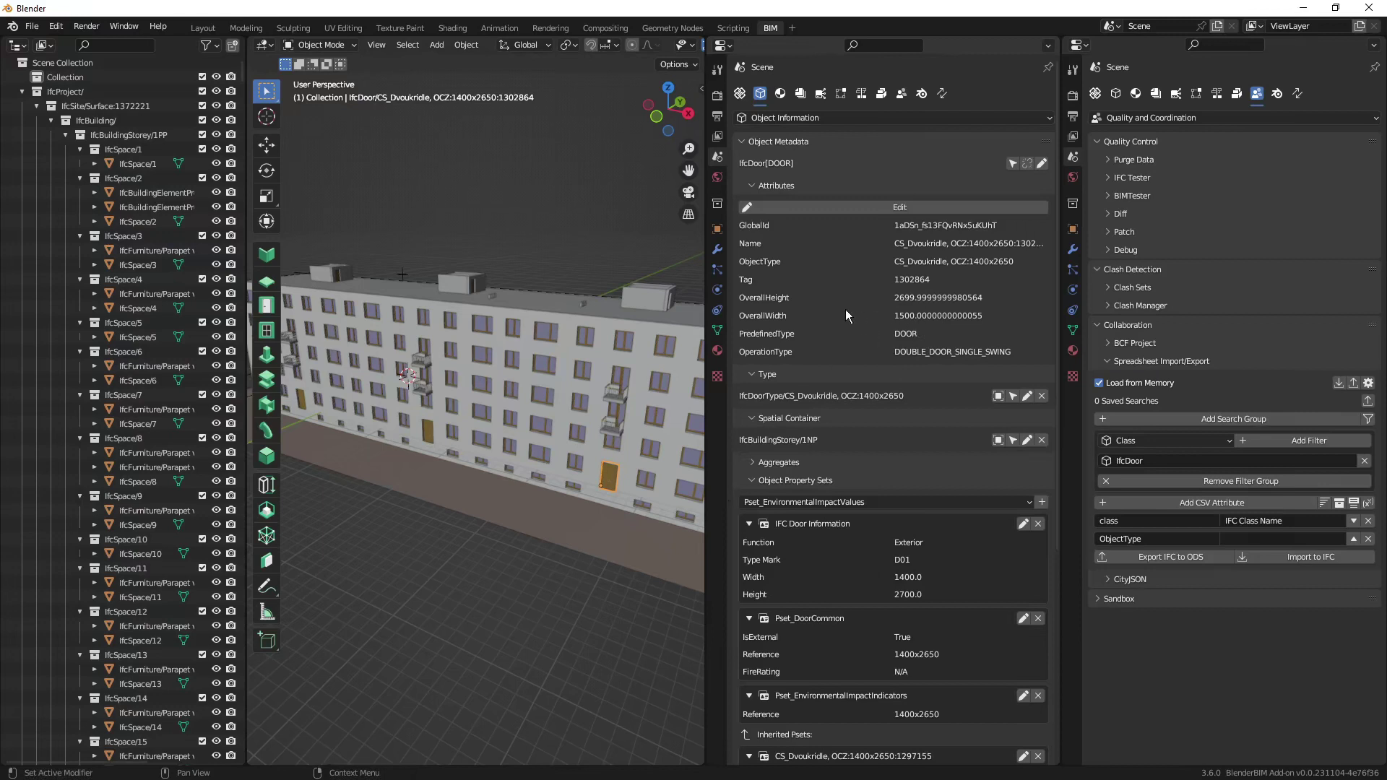
{"action": "left_click", "coordinate": [764, 262]}
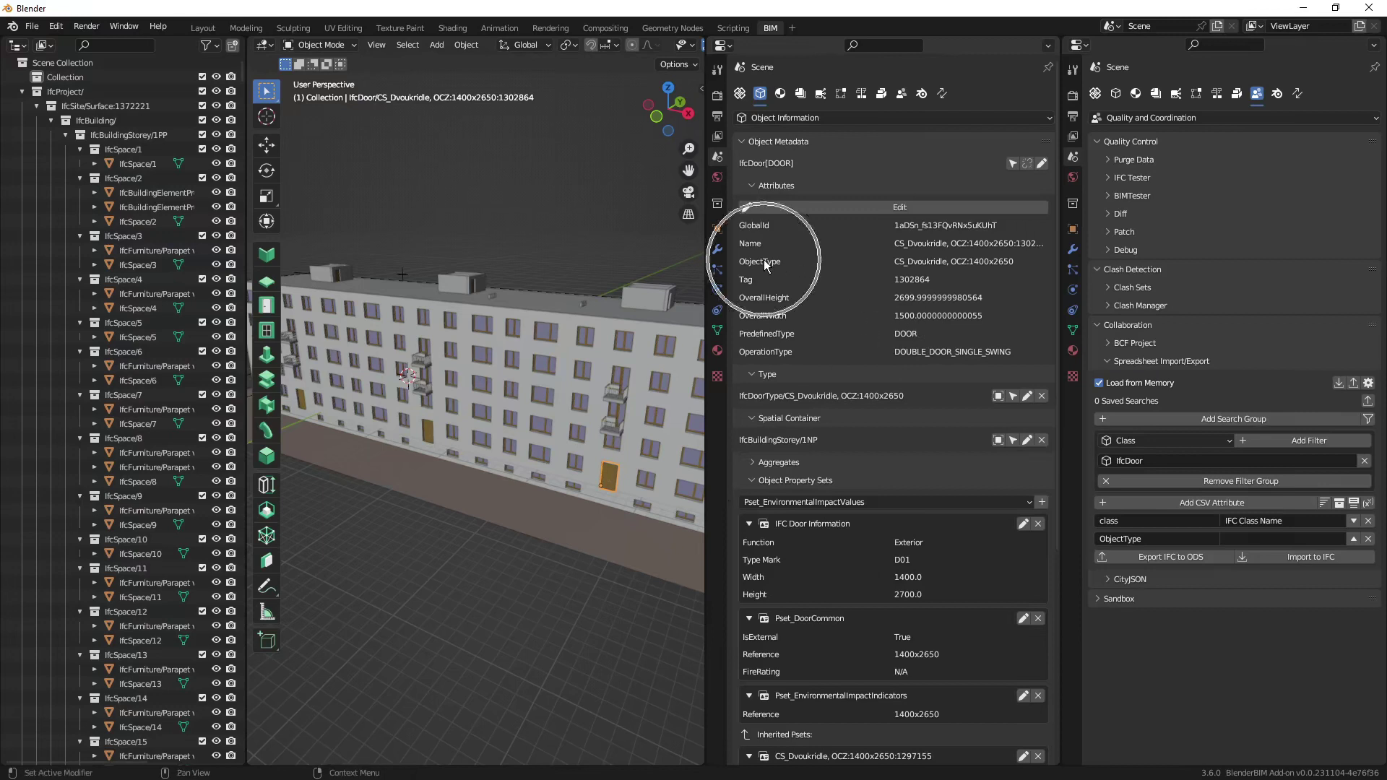
{"action": "left_click", "coordinate": [929, 259]}
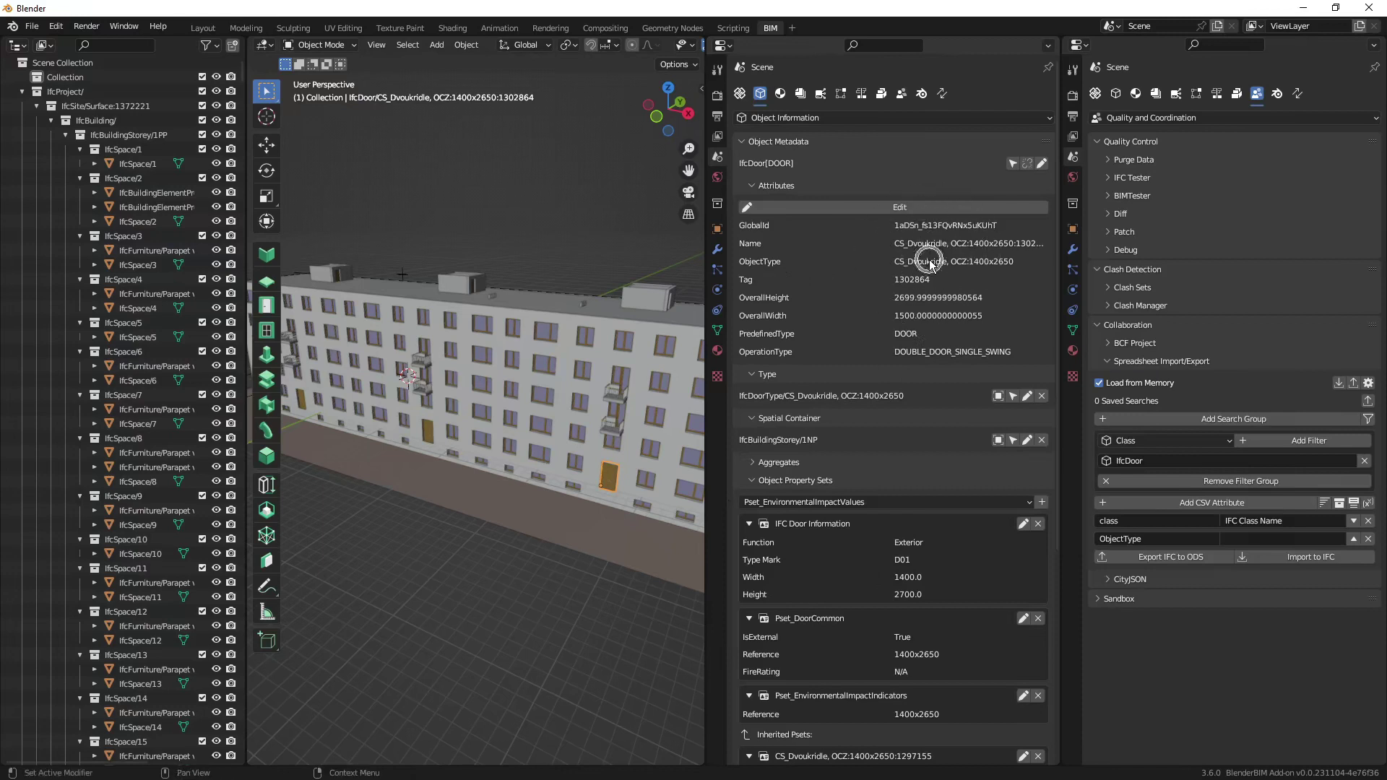
{"action": "left_click", "coordinate": [795, 165]}
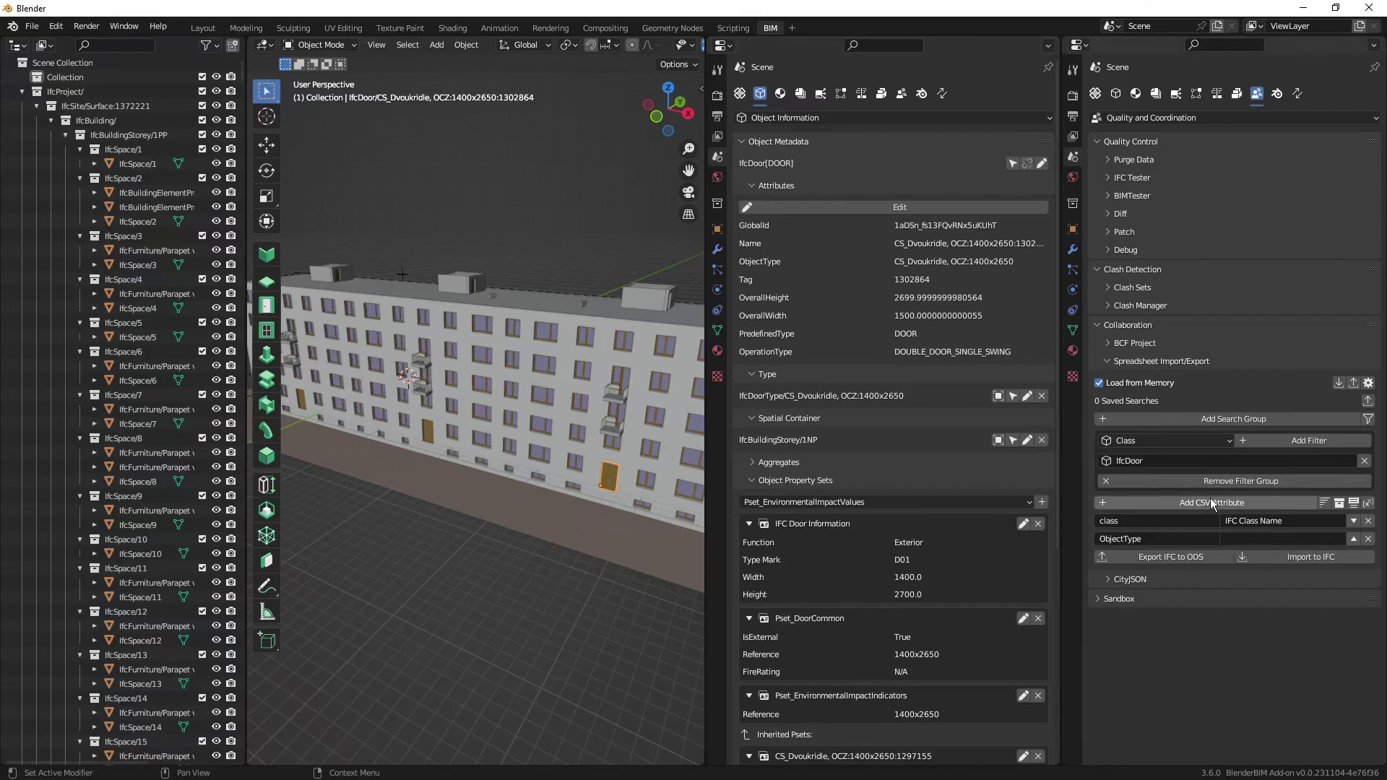
Add a CSV attribute with query Pset_DoorCommon.FireRating and header Fire Rating, and export the doors over schedukle-door.ods.
{"action": "left_click", "coordinate": [1234, 504]}
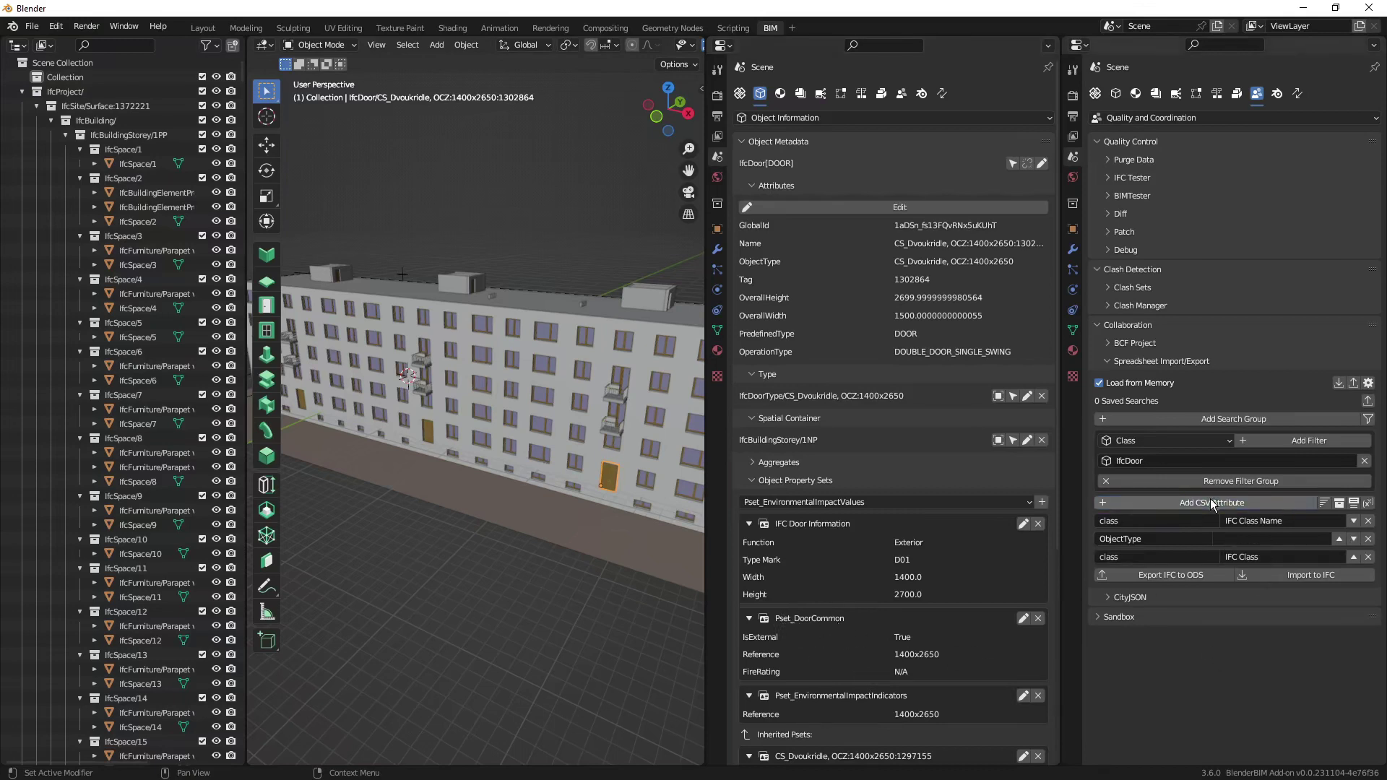
{"action": "left_click", "coordinate": [1274, 557]}
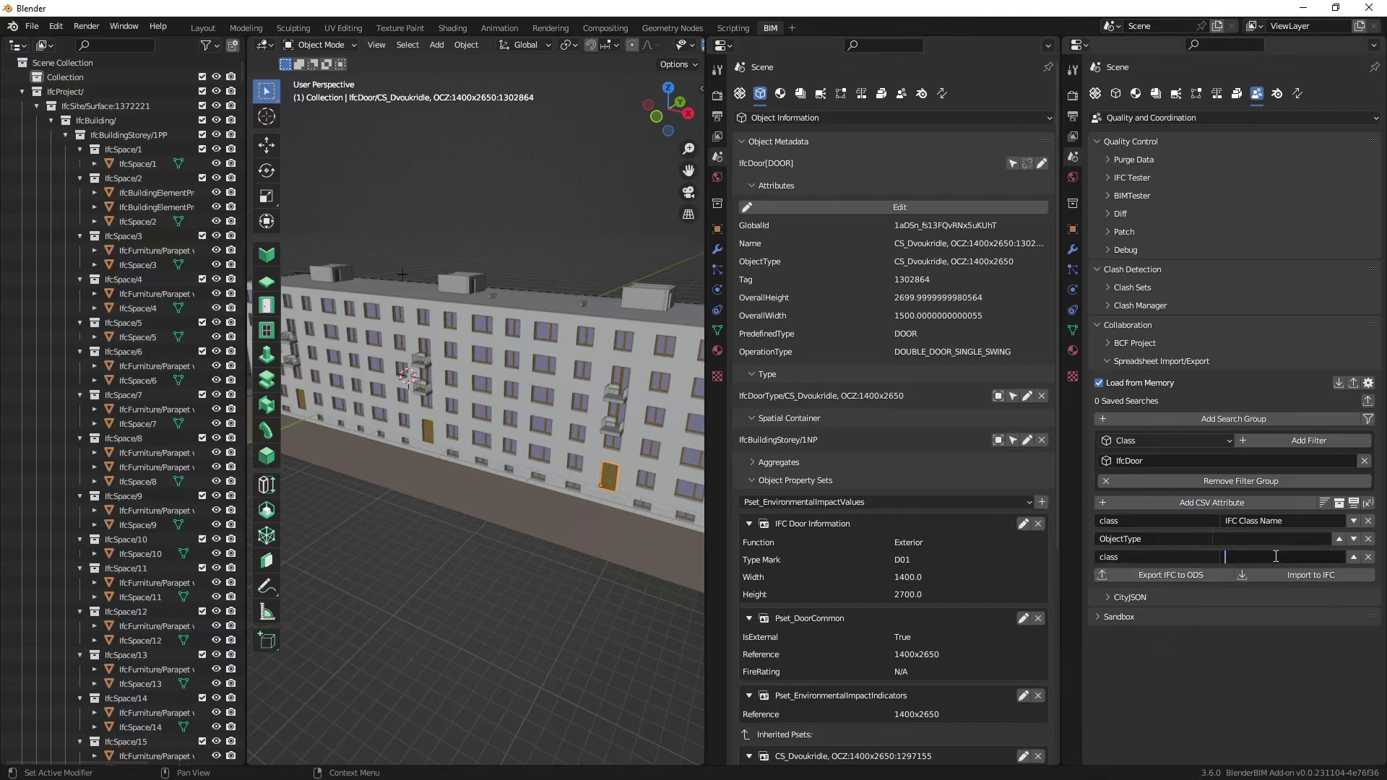
{"action": "left_click", "coordinate": [1164, 555]}
{"action": "type", "text": "Pset_DoorCommon.FireRating"}
{"action": "left_click", "coordinate": [1247, 556]}
{"action": "type", "text": "Fire Rating"}
{"action": "key", "text": "Return"}
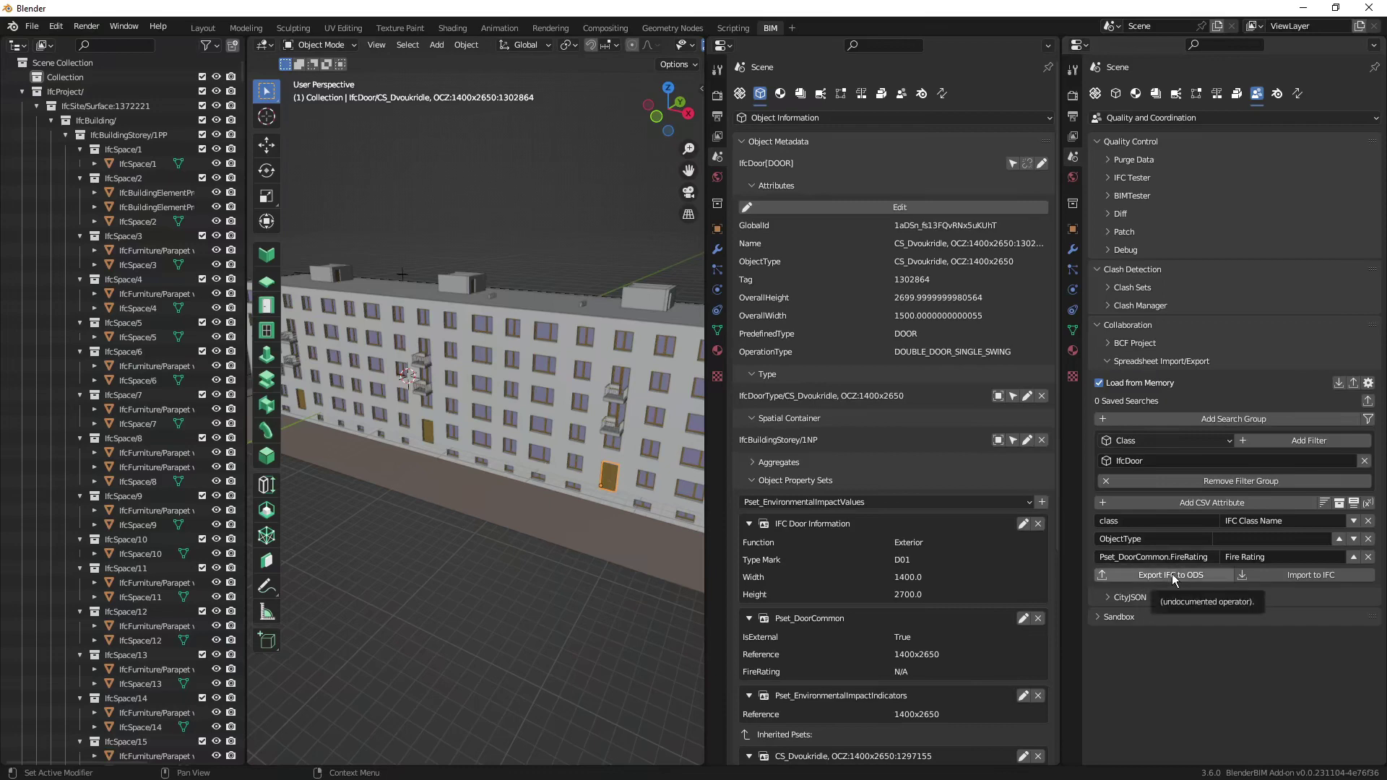
{"action": "left_click", "coordinate": [1172, 575]}
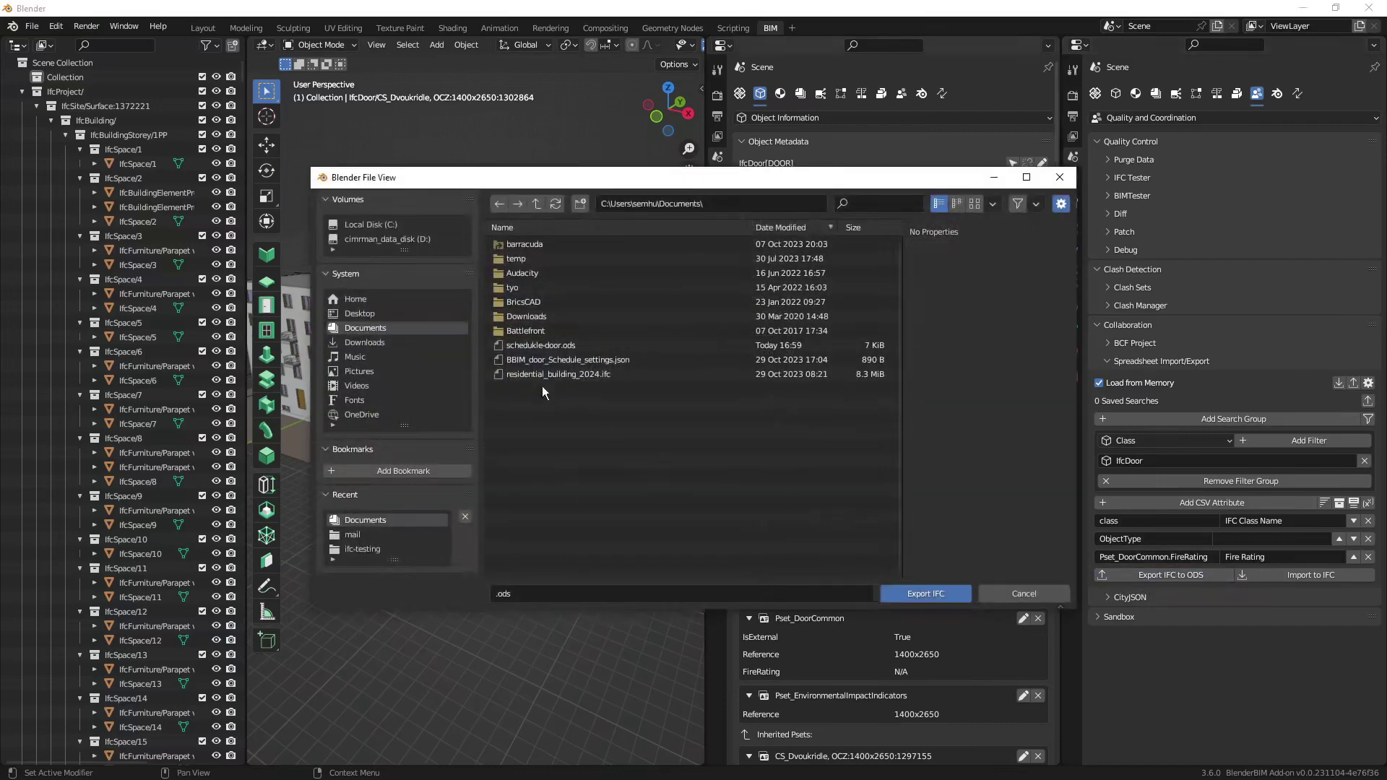
{"action": "double_click", "coordinate": [540, 349]}
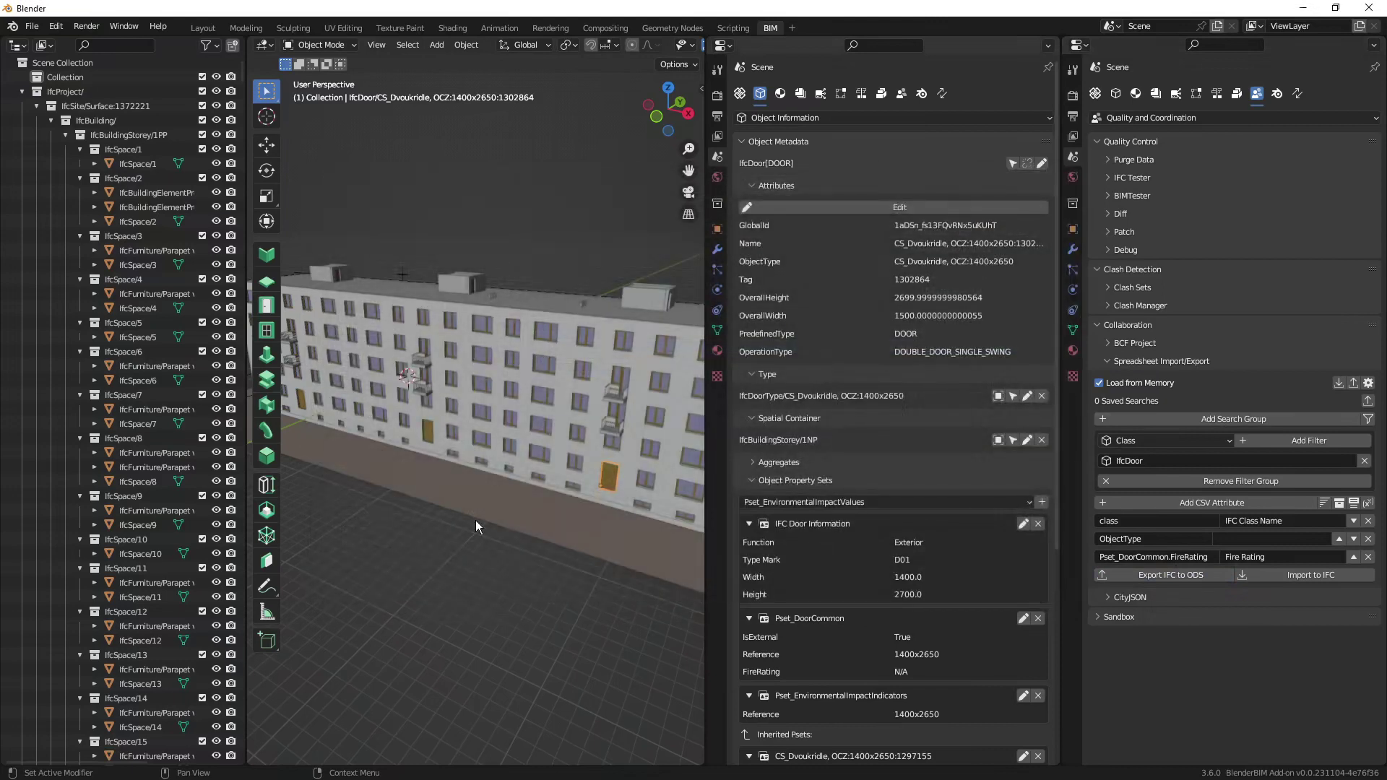
Switch to LibreOffice Calc, reload schedukle-door.ods discarding the changes, and widen the Fire Rating column to examine its values.
{"action": "key", "text": "alt+Tab"}
{"action": "key", "text": "super+Tab"}
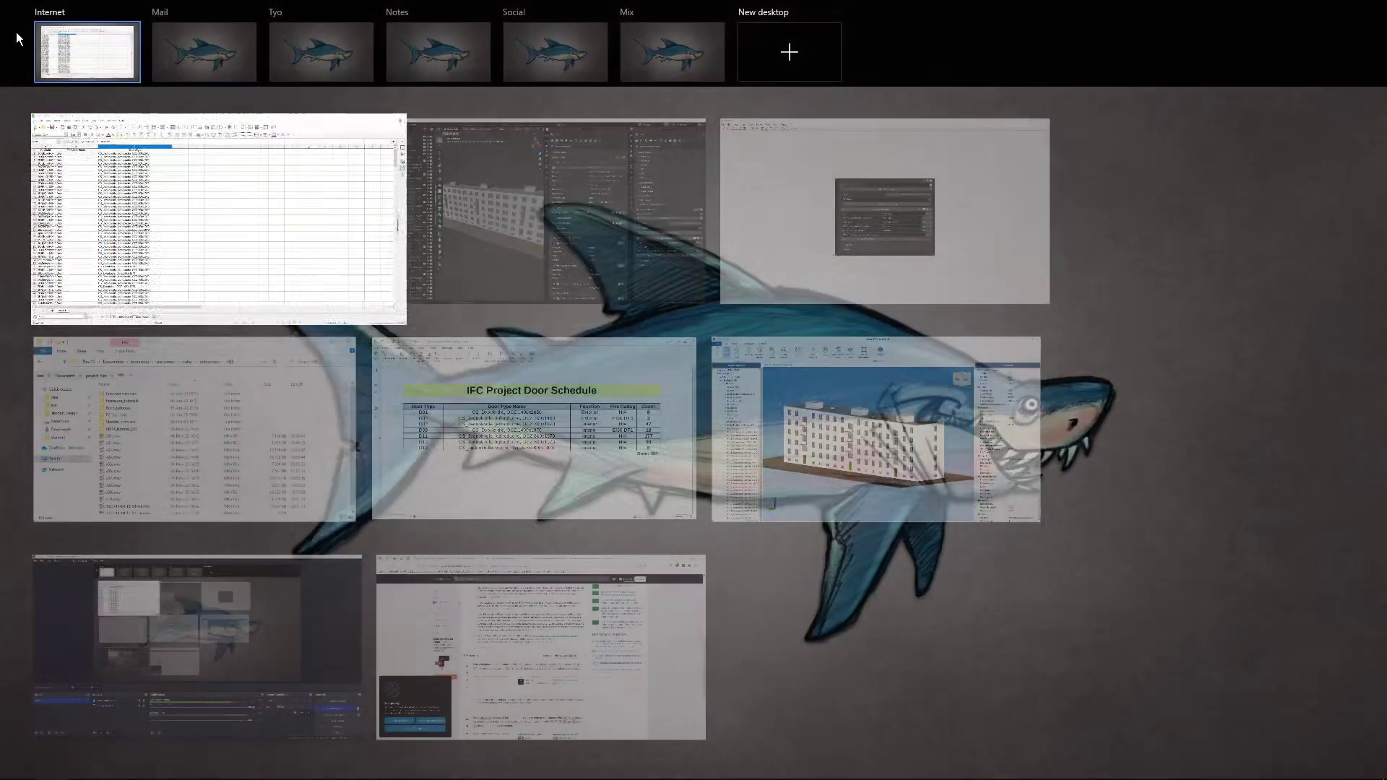
{"action": "key", "text": "Escape"}
{"action": "left_click", "coordinate": [13, 28]}
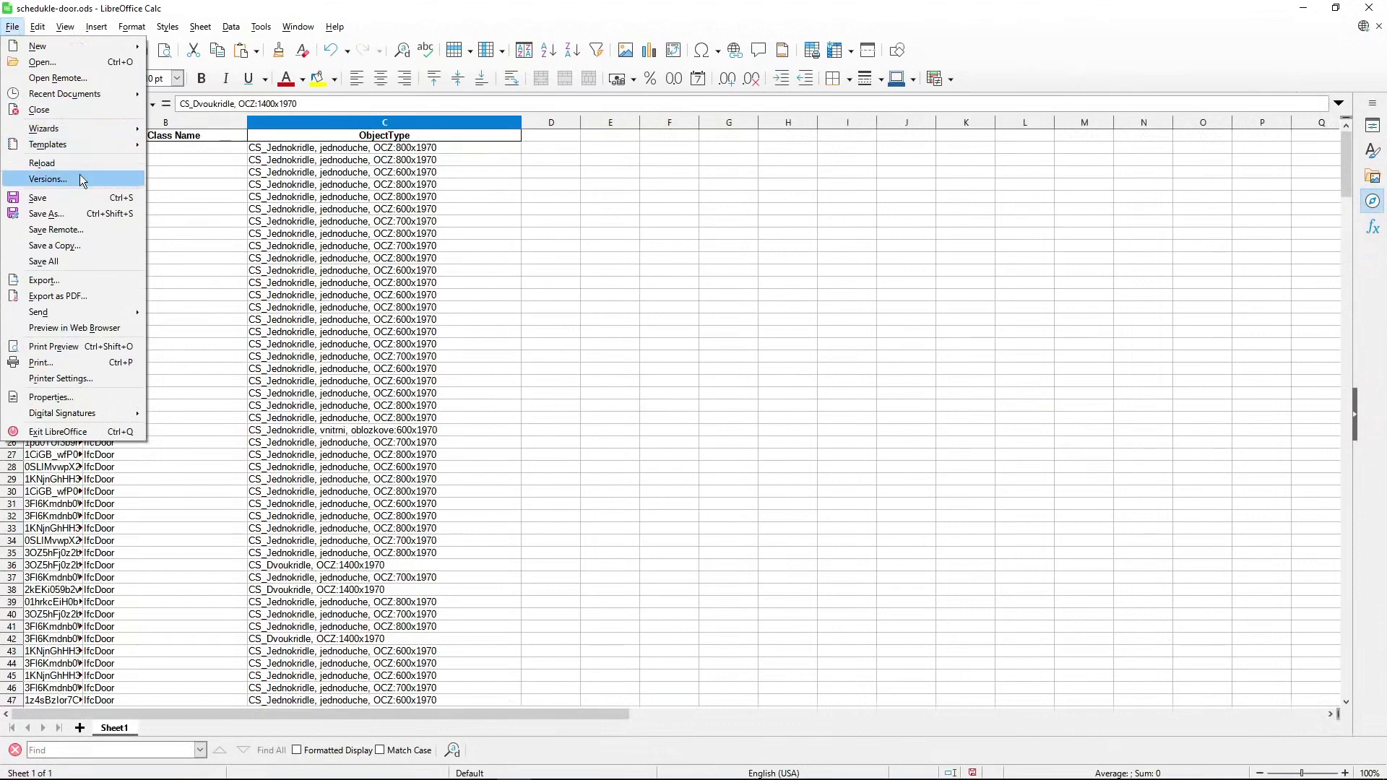
{"action": "left_click", "coordinate": [79, 174]}
{"action": "left_click", "coordinate": [672, 422]}
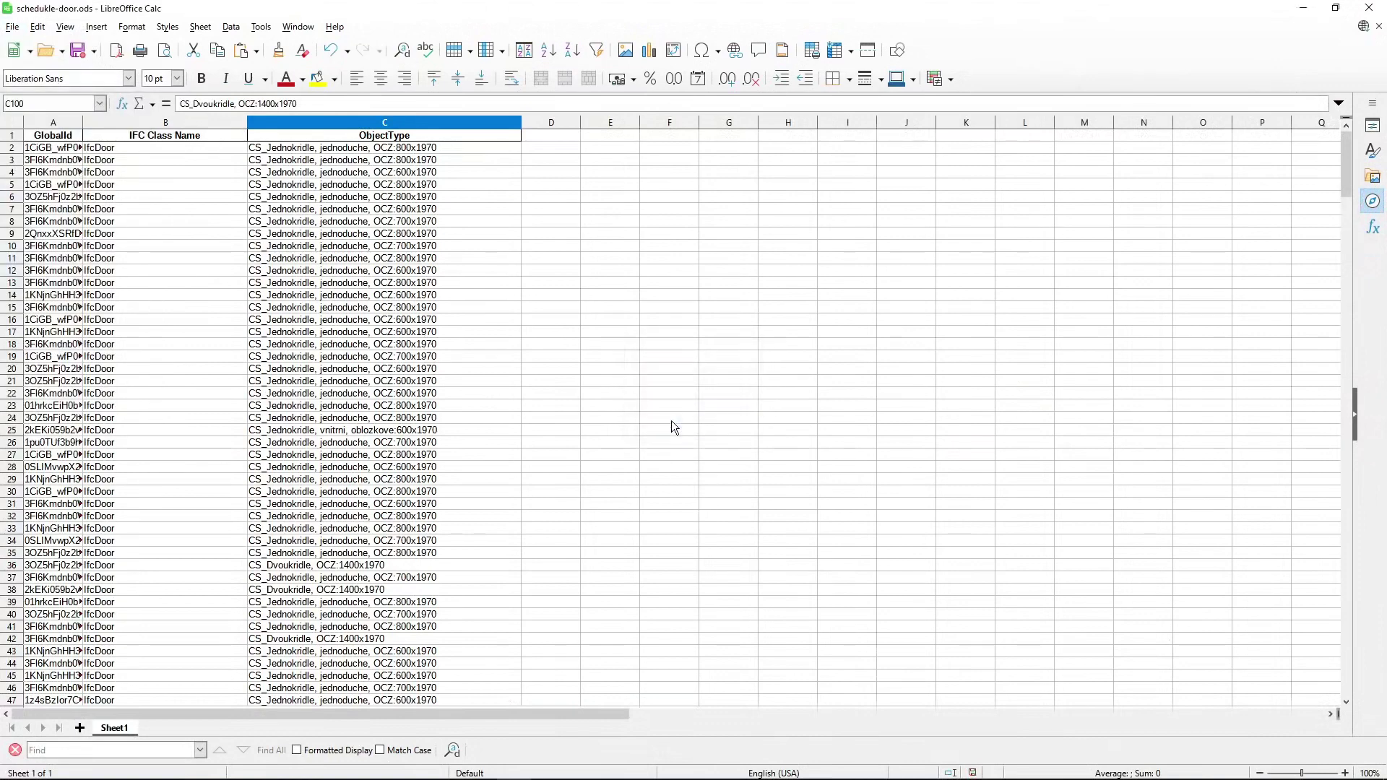
{"action": "left_click_drag", "start_coordinate": [261, 123], "coordinate": [409, 124]}
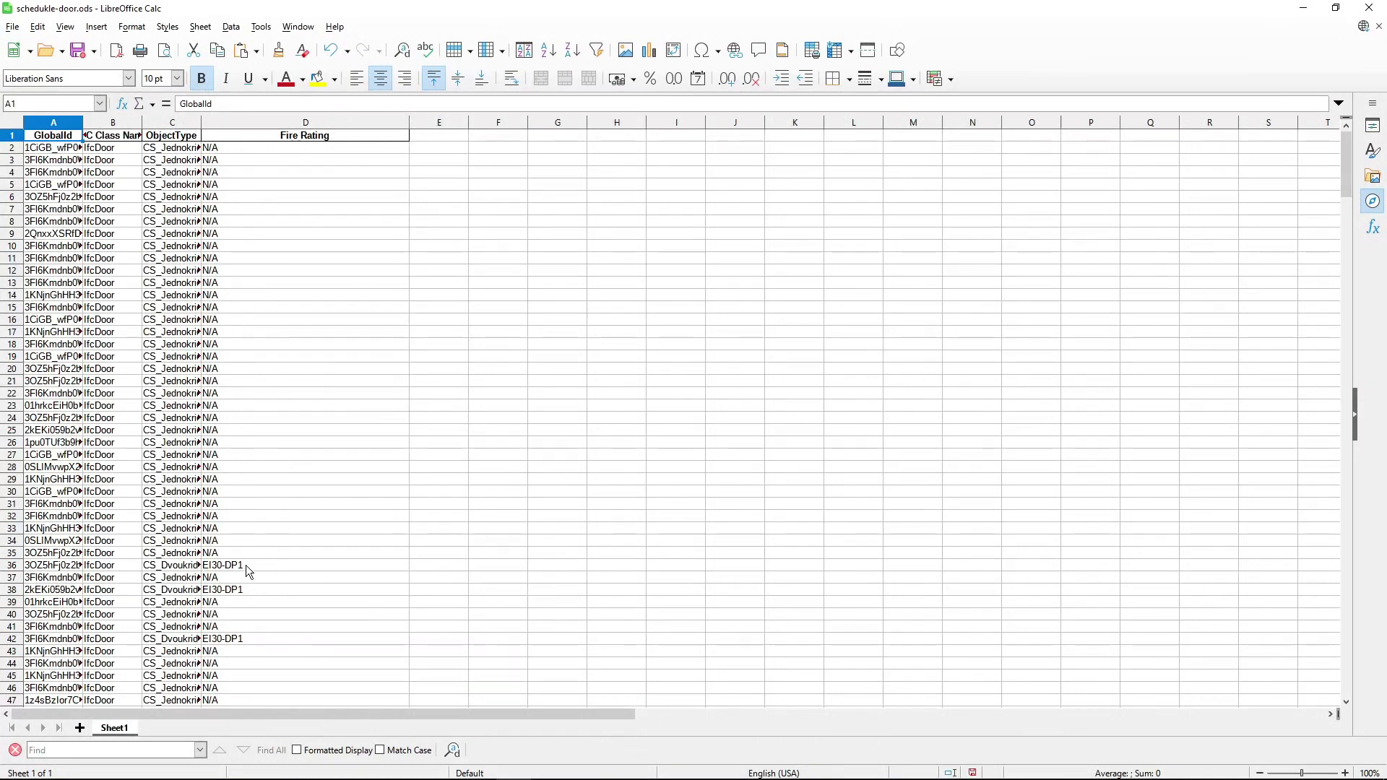
{"action": "scroll", "coordinate": [247, 571], "scroll_direction": "down", "scroll_amount": 2}
{"action": "scroll", "coordinate": [248, 593], "scroll_direction": "up", "scroll_amount": 2}
Switch to Blender and add another CSV attribute with the header Function.
{"action": "key", "text": "alt+Tab"}
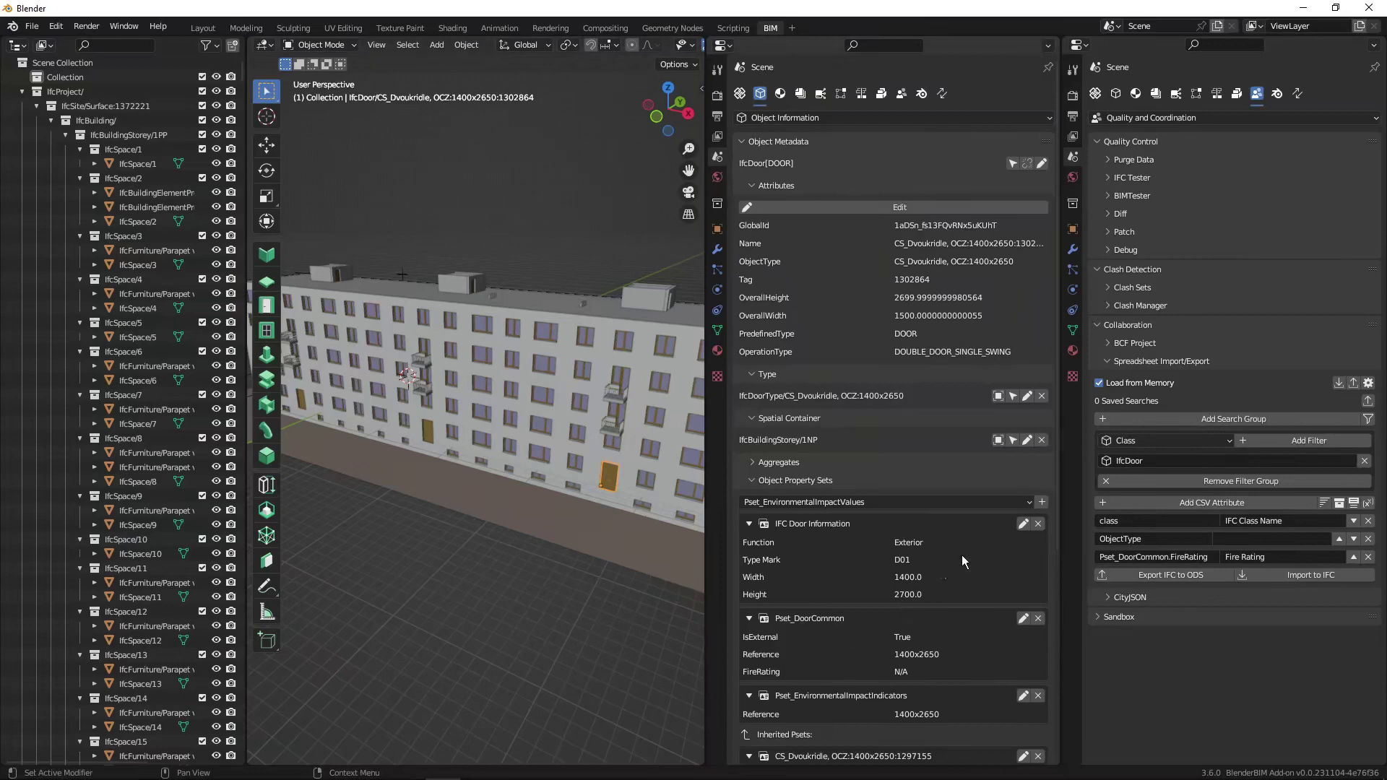
{"action": "left_click", "coordinate": [763, 547]}
{"action": "left_click", "coordinate": [1208, 501]}
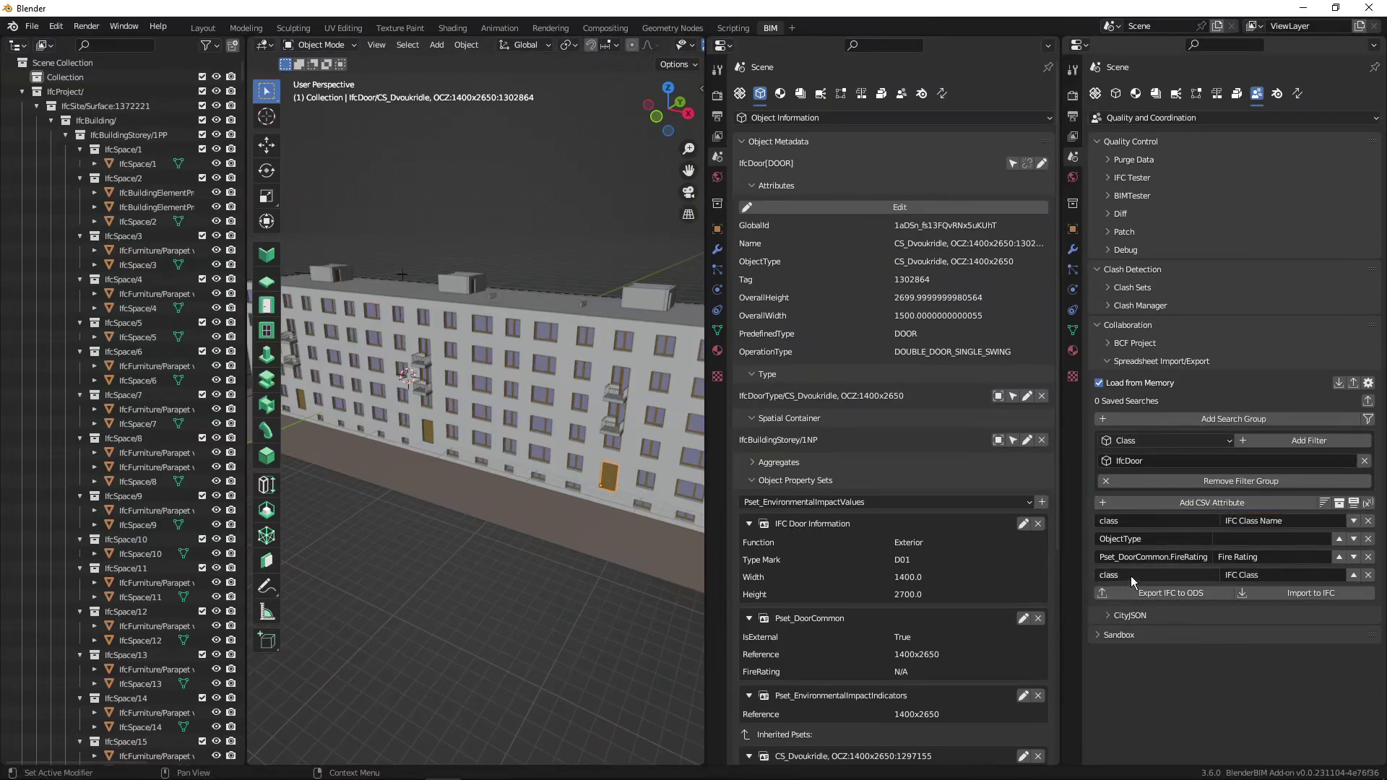
{"action": "left_click", "coordinate": [1294, 578]}
{"action": "type", "text": "Fur"}
{"action": "key", "text": "BackSpace"}
{"action": "type", "text": "ncyion"}
{"action": "key", "text": "BackSpace"}
{"action": "key", "text": "BackSpace"}
{"action": "key", "text": "BackSpace"}
{"action": "key", "text": "BackSpace"}
{"action": "type", "text": "tion"}
Set the Function attribute's query to IFC Door Information.Function and export the doors to schedukle-door.ods.
{"action": "left_click", "coordinate": [1129, 576]}
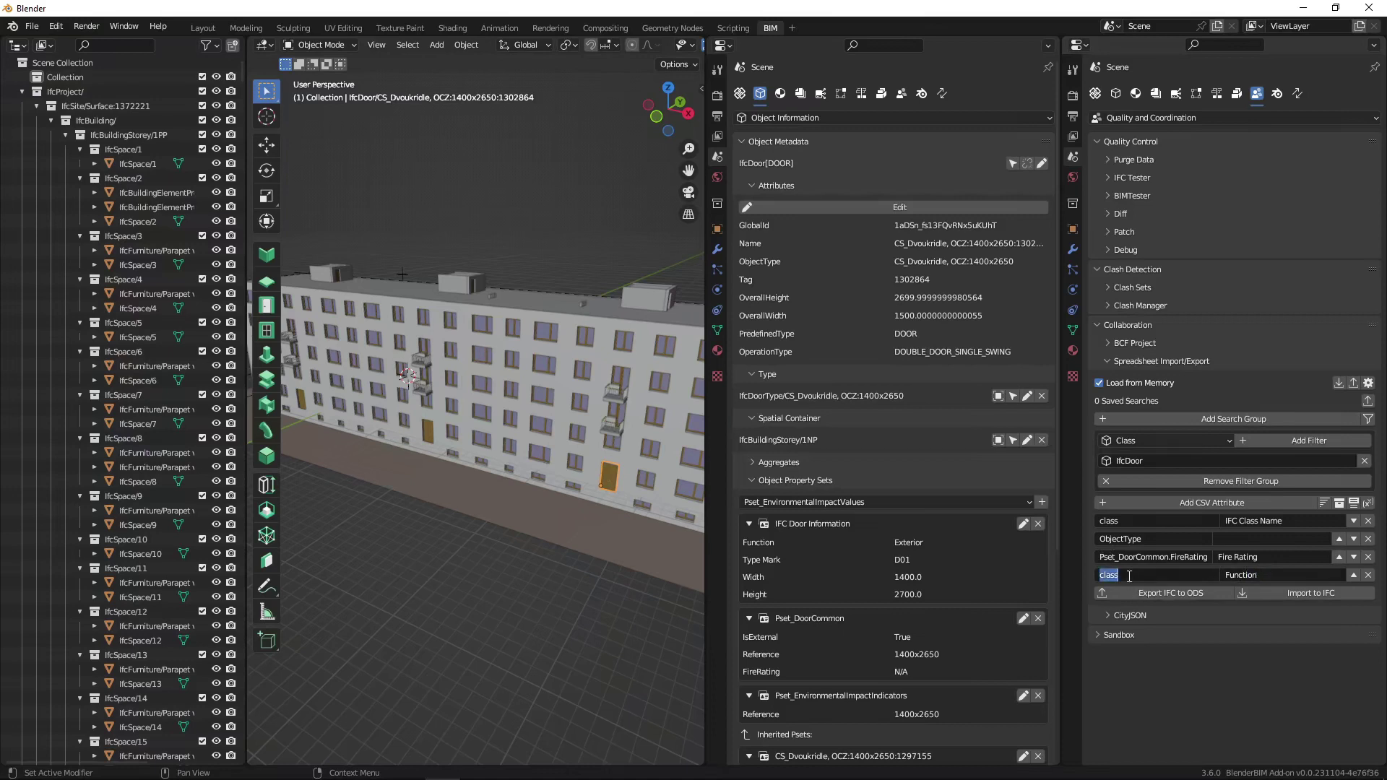
{"action": "key", "text": "BackSpace"}
{"action": "type", "text": "IFC D"}
{"action": "type", "text": "oor In"}
{"action": "type", "text": "formatio"}
{"action": "type", "text": "n"}
{"action": "type", "text": ".Fur"}
{"action": "type", "text": "ction"}
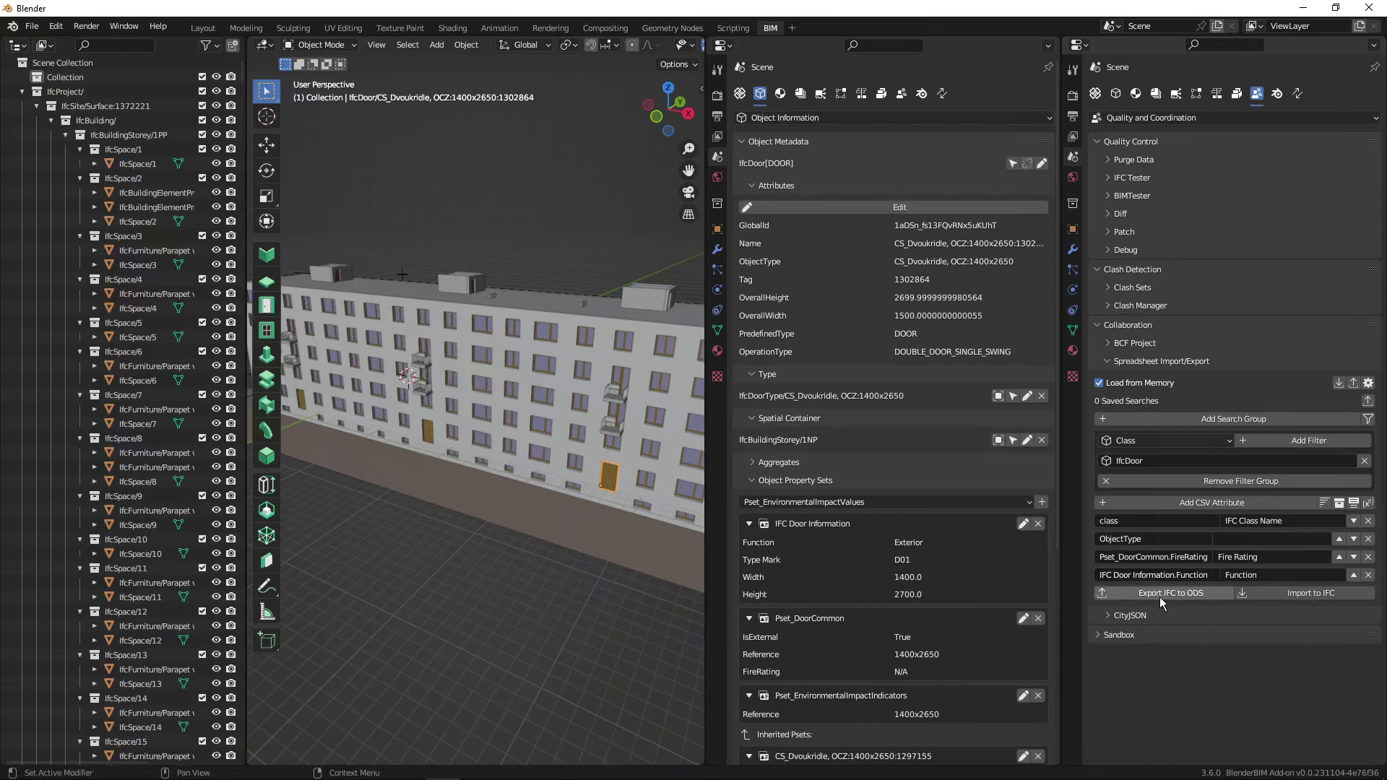
{"action": "left_click", "coordinate": [1160, 596]}
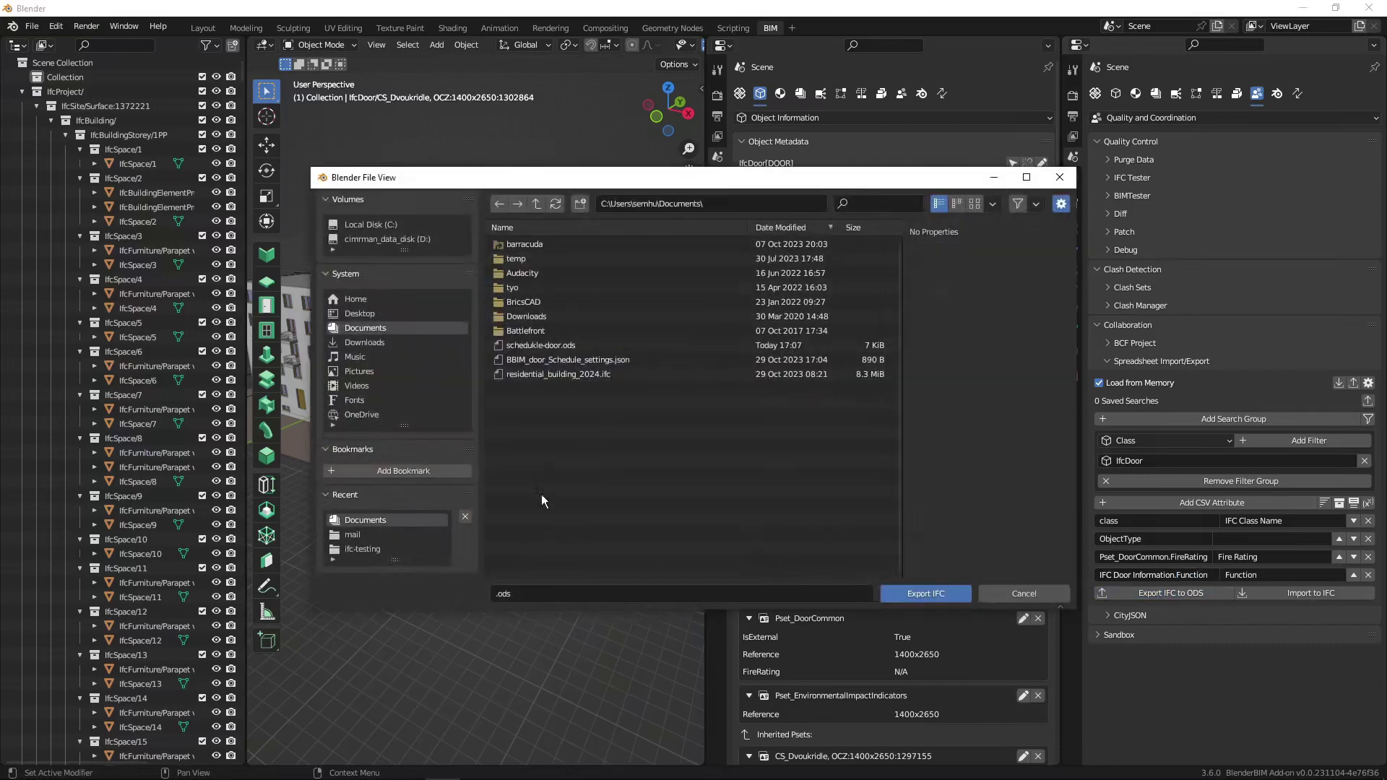
{"action": "double_click", "coordinate": [559, 348]}
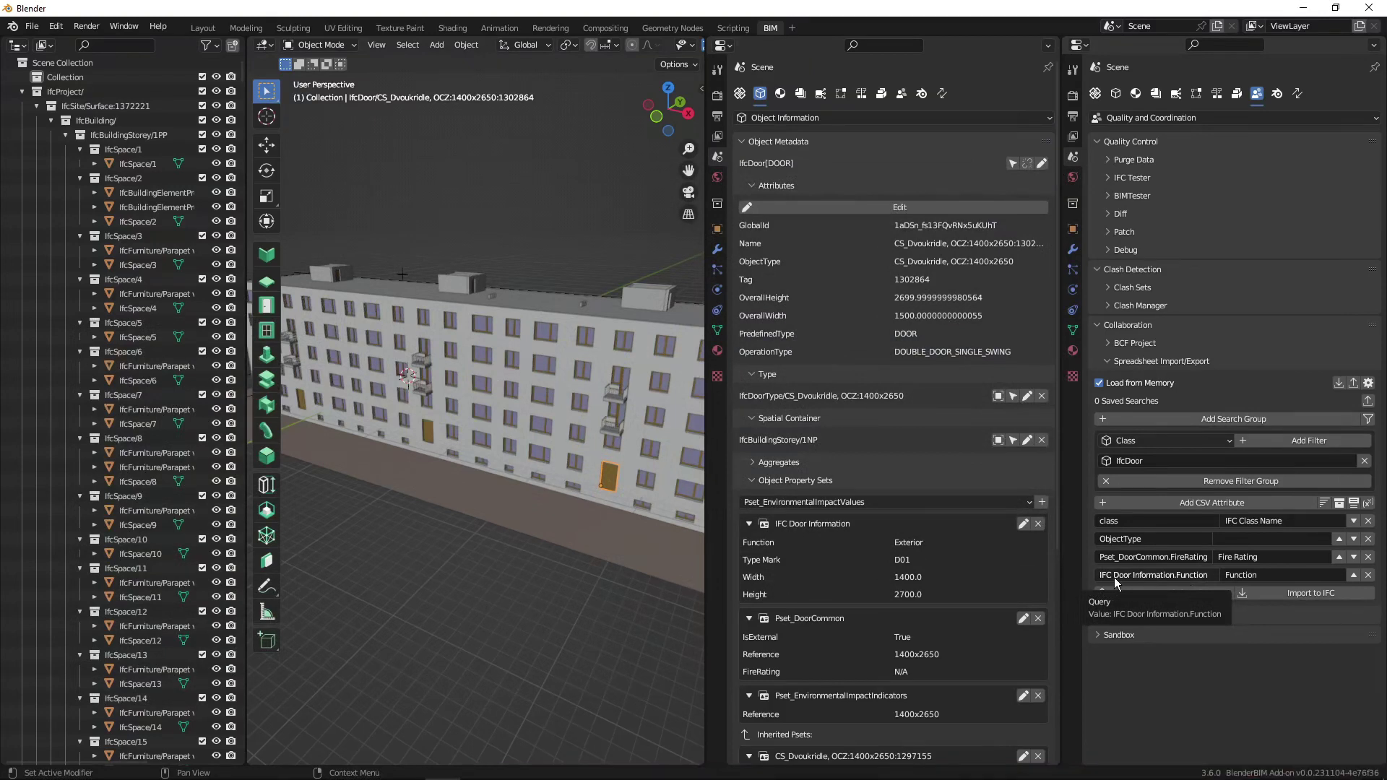
Enclose the property set name in double quotes so the query reads "IFC Door Information".Function, and export over schedukle-door.ods.
{"action": "left_click", "coordinate": [1123, 575]}
{"action": "key", "text": "Home"}
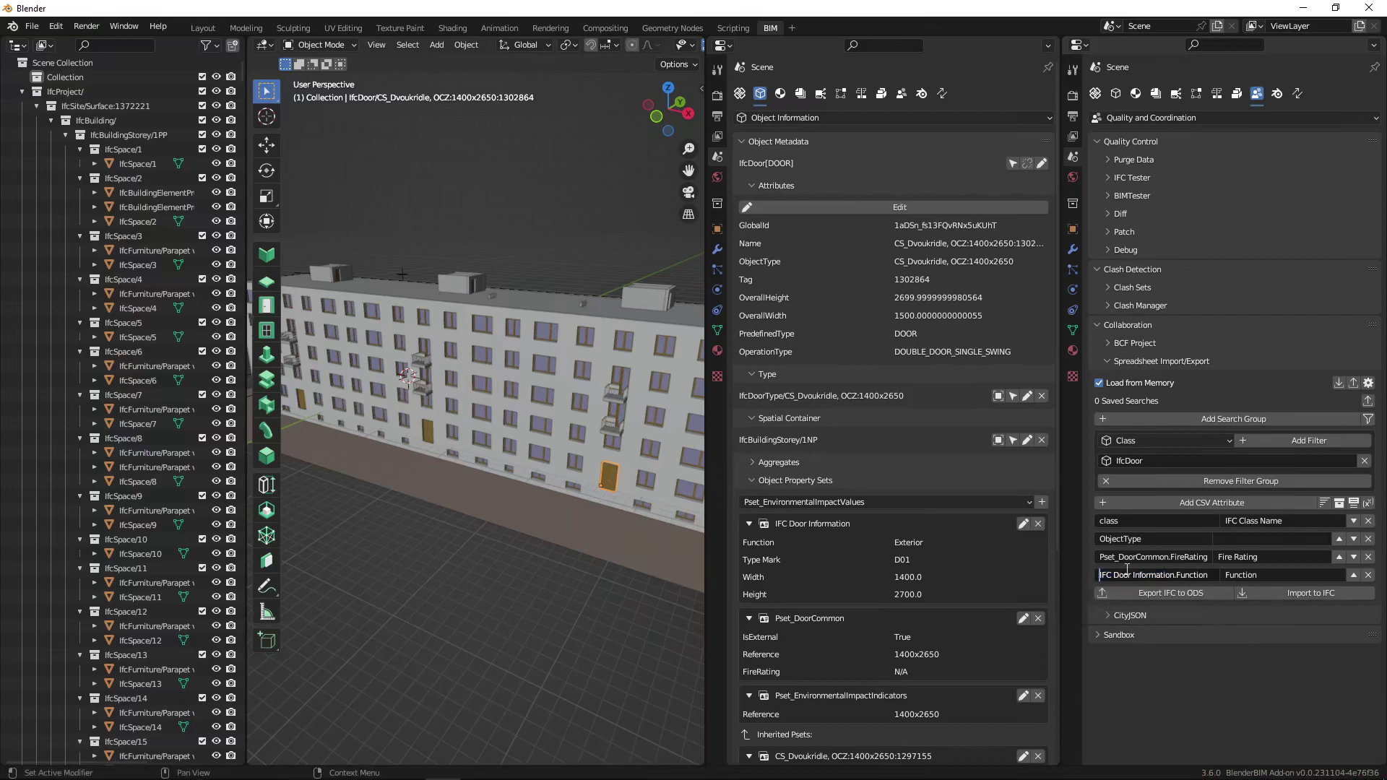
{"action": "type", "text": "\""}
{"action": "key", "text": "Right"}
{"action": "key", "text": "Right"}
{"action": "key", "text": "Right"}
{"action": "key", "text": "Right"}
{"action": "key", "text": "Right"}
{"action": "type", "text": "\""}
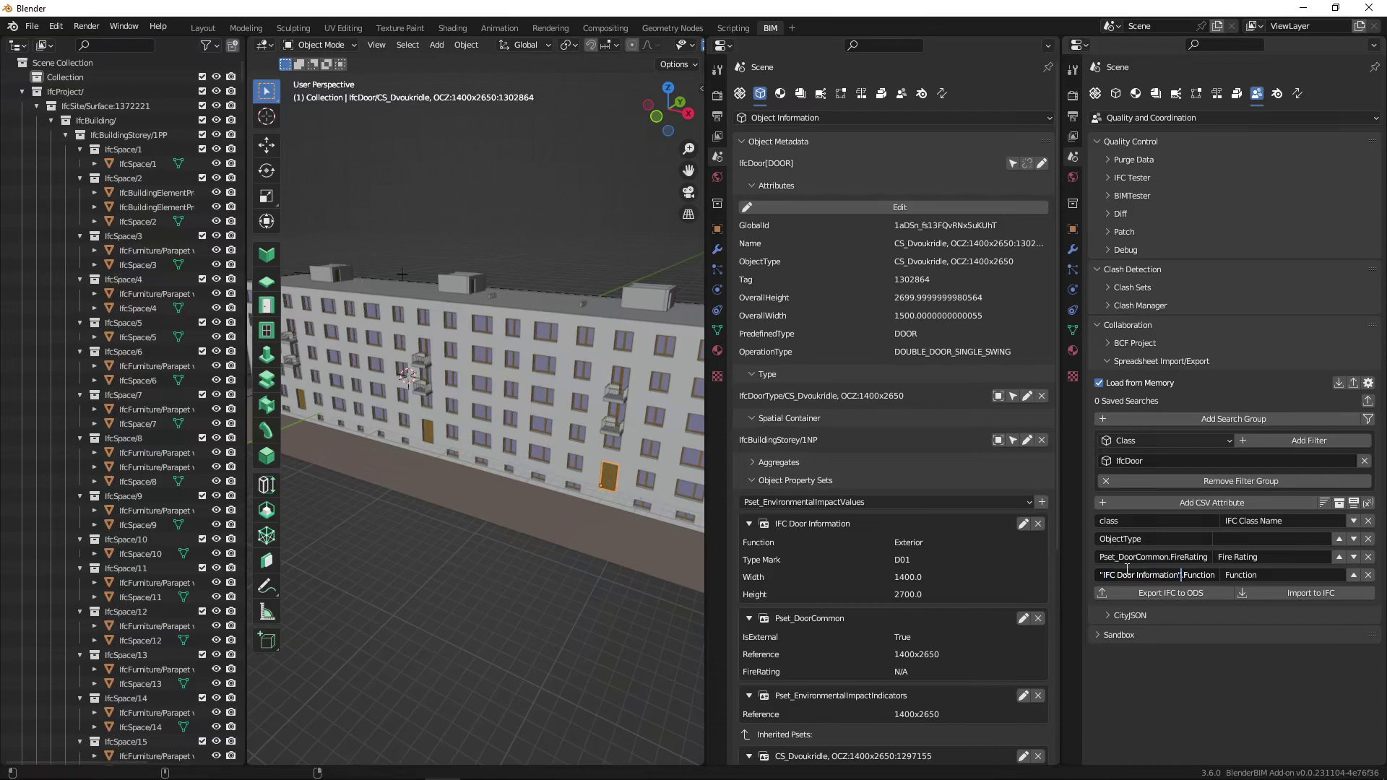
{"action": "left_click", "coordinate": [1169, 594]}
{"action": "left_click", "coordinate": [558, 346]}
{"action": "double_click", "coordinate": [559, 347]}
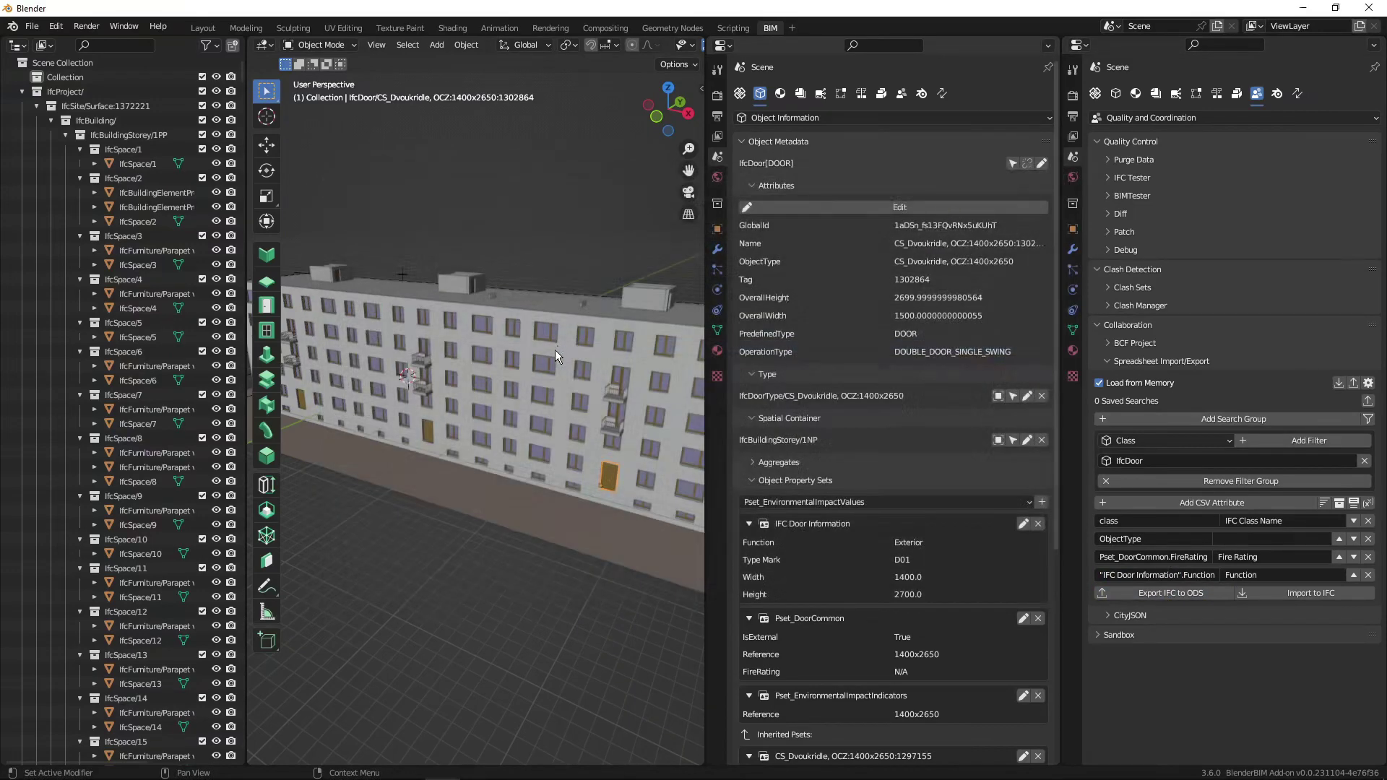
Switch to LibreOffice Calc, reload schedukle-door.ods discarding the changes, and widen the Function column to examine its values.
{"action": "key", "text": "alt+Tab"}
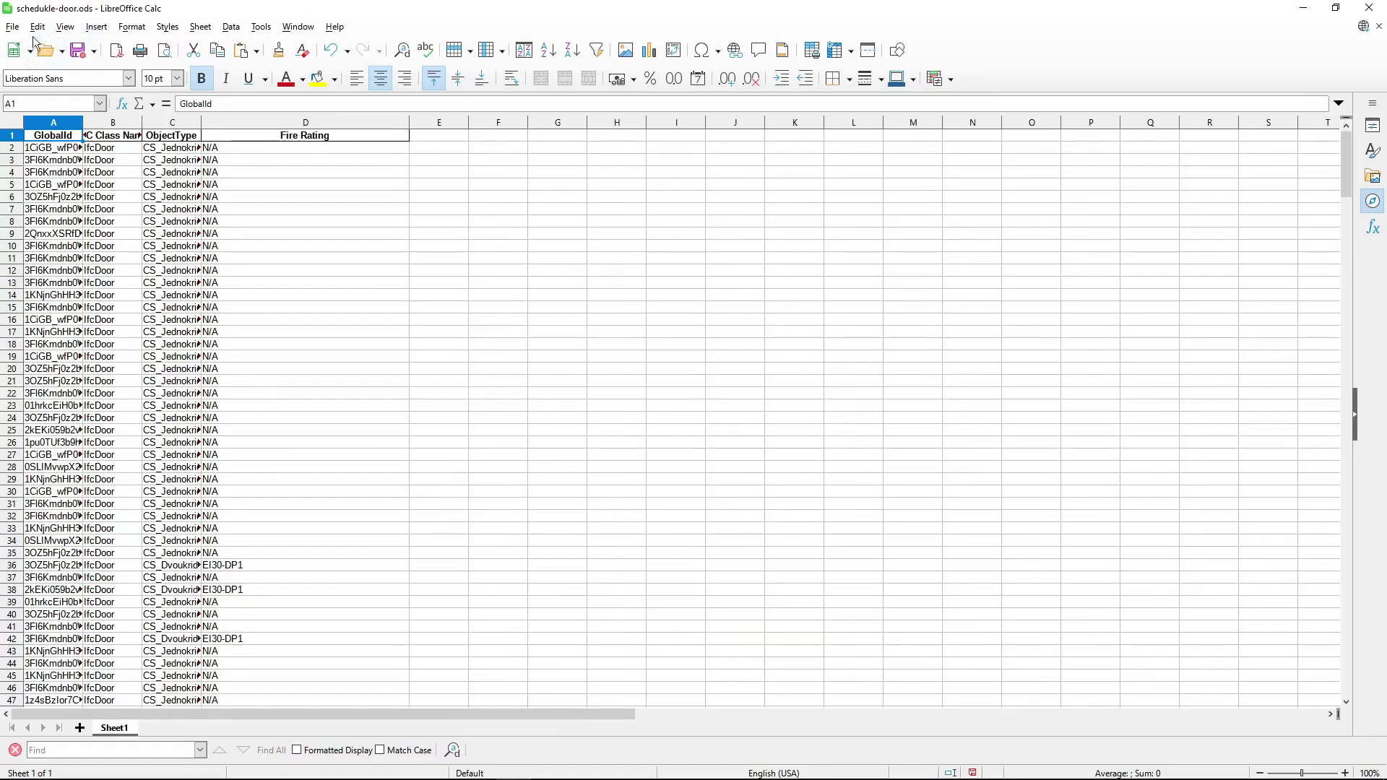
{"action": "left_click", "coordinate": [16, 27]}
{"action": "left_click", "coordinate": [41, 163]}
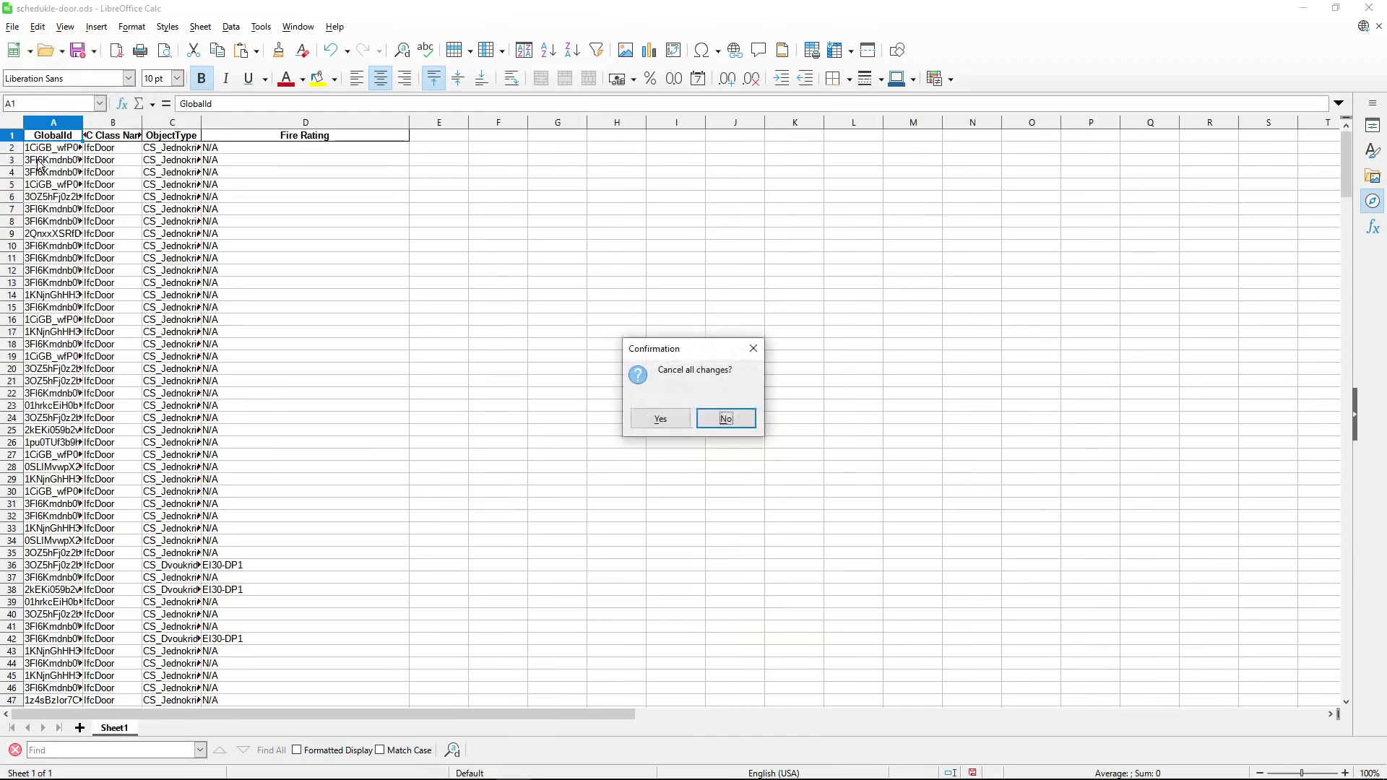
{"action": "left_click", "coordinate": [664, 417]}
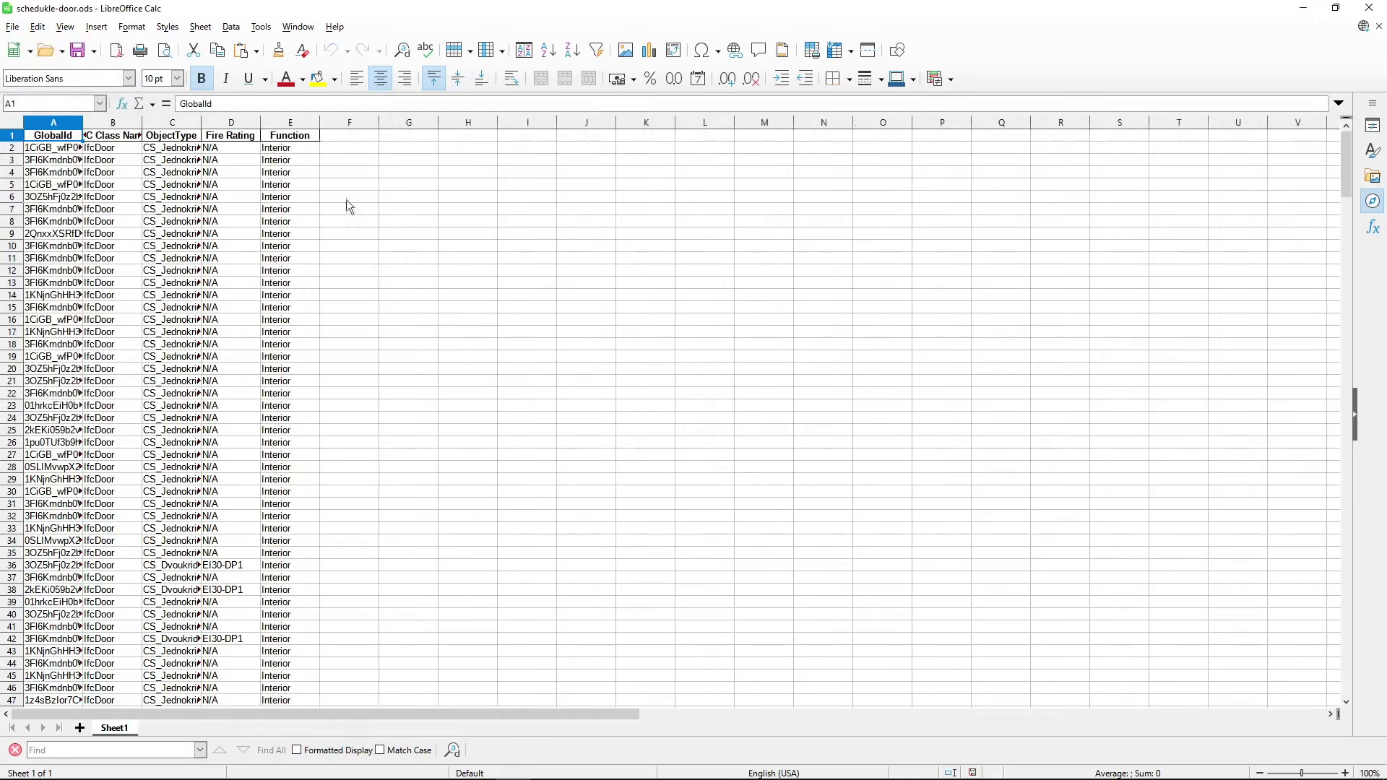
{"action": "left_click_drag", "start_coordinate": [320, 113], "coordinate": [417, 116]}
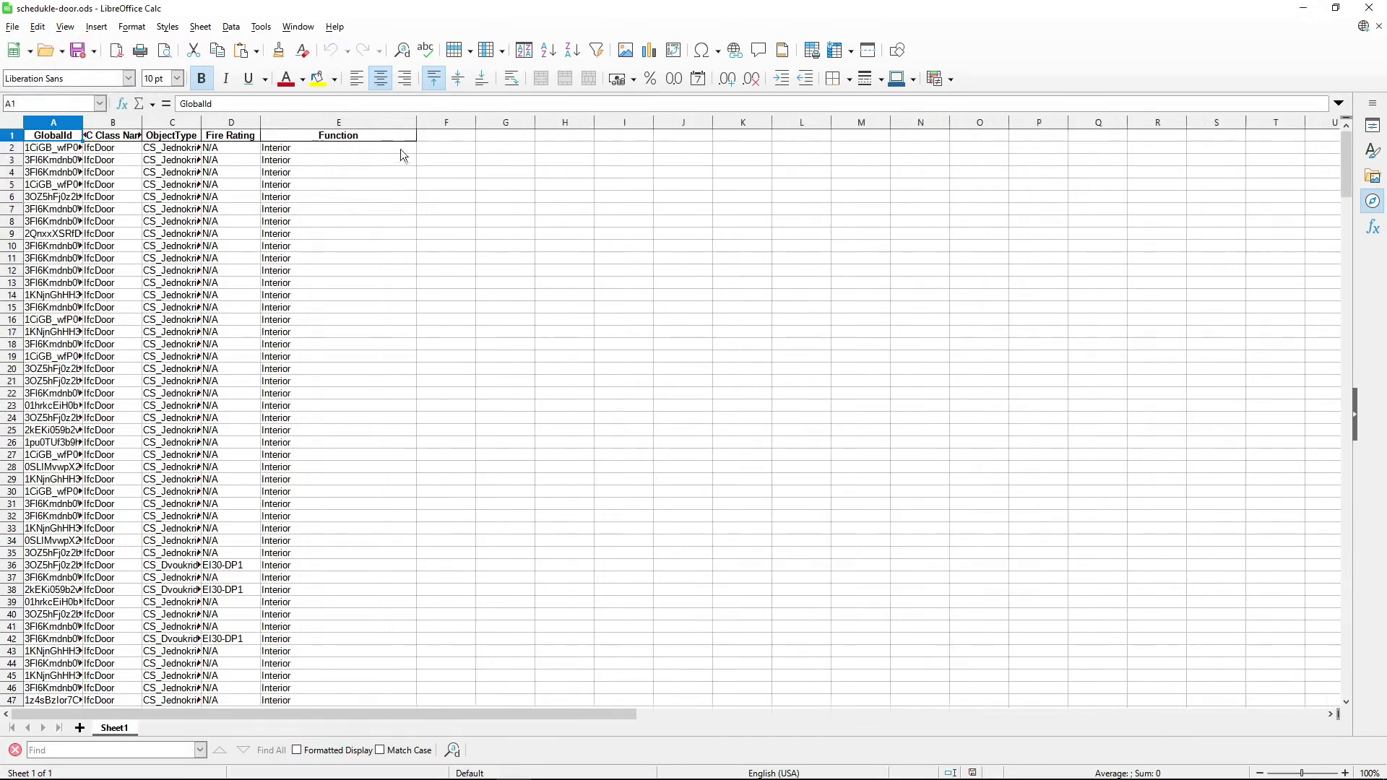
{"action": "scroll", "coordinate": [342, 479], "scroll_direction": "down", "scroll_amount": 10}
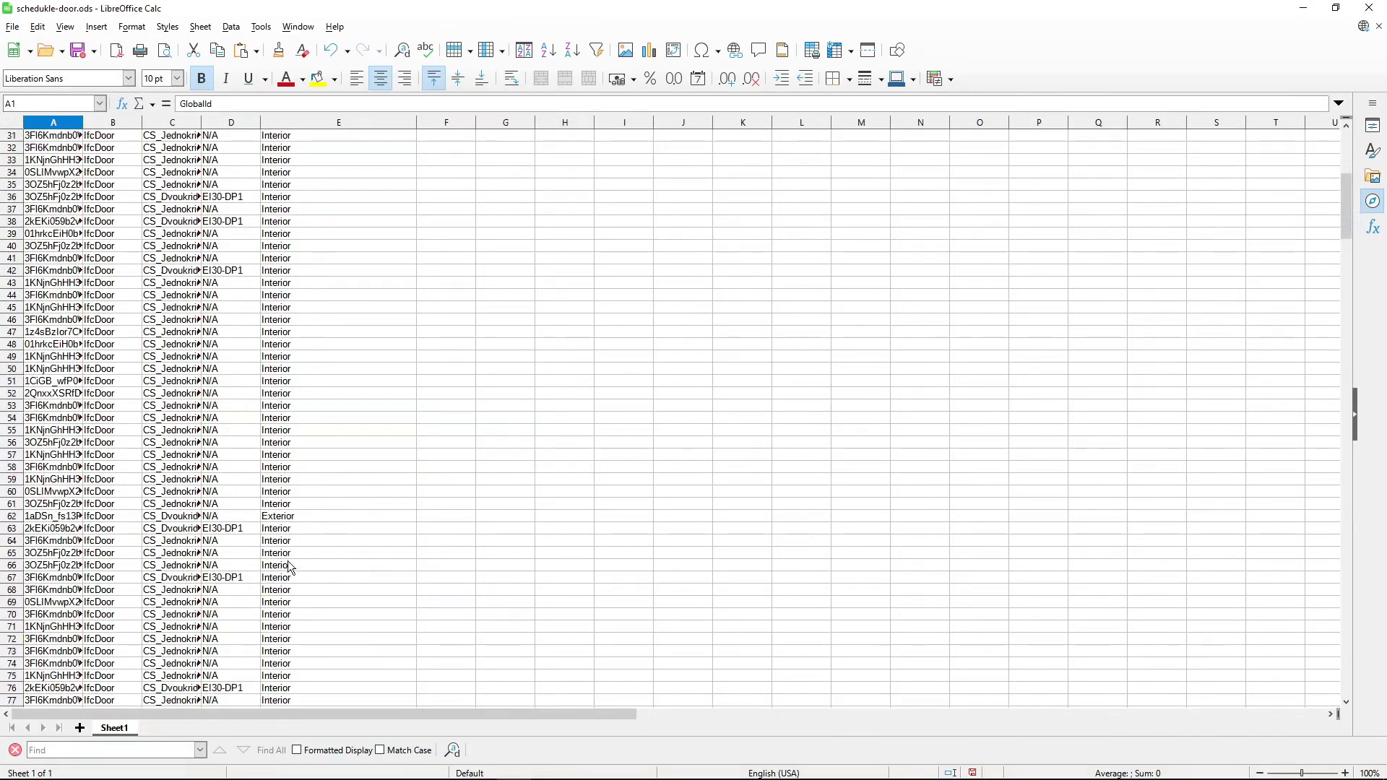
{"action": "scroll", "coordinate": [289, 567], "scroll_direction": "up", "scroll_amount": 10}
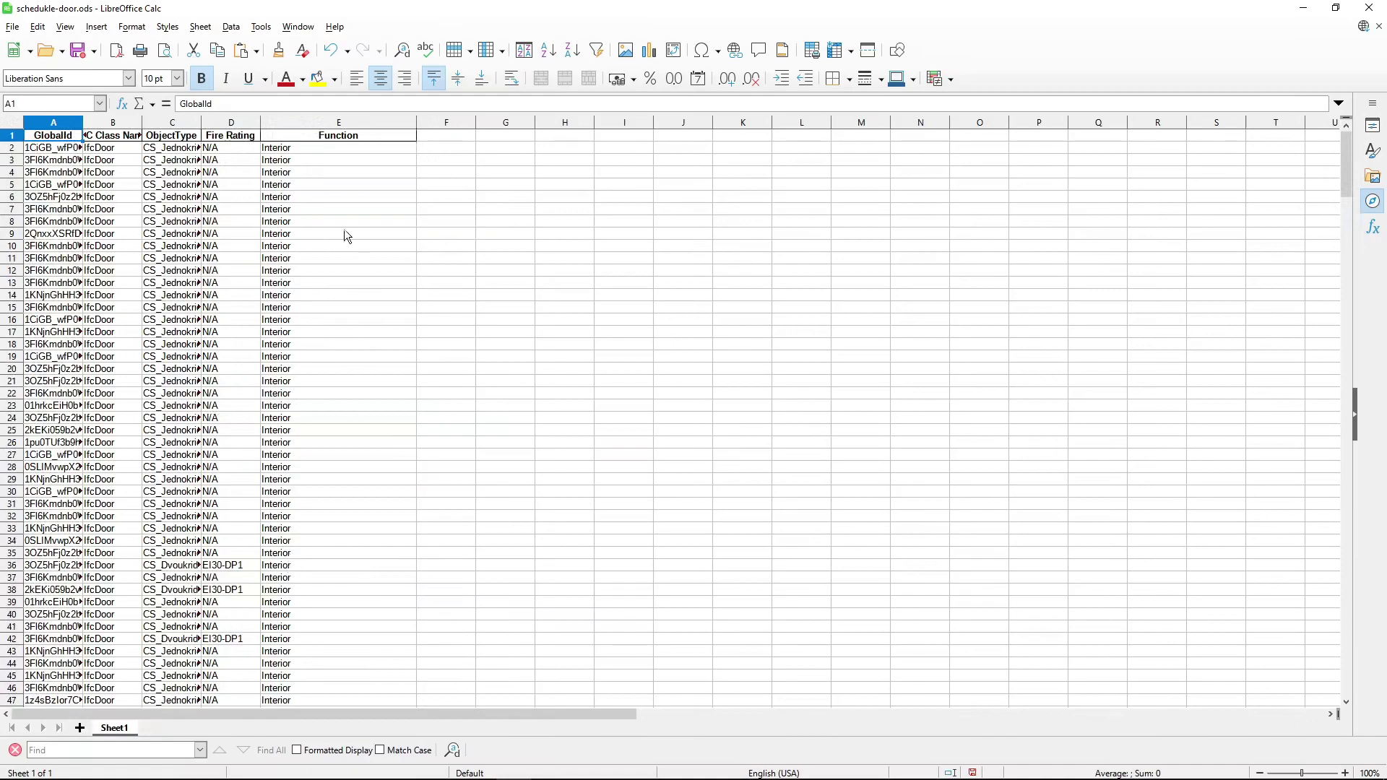
Switch to Blender and add a CSV attribute with query "IFC Door Information"."Type Mark" and header Door Type.
{"action": "key", "text": "alt+Tab"}
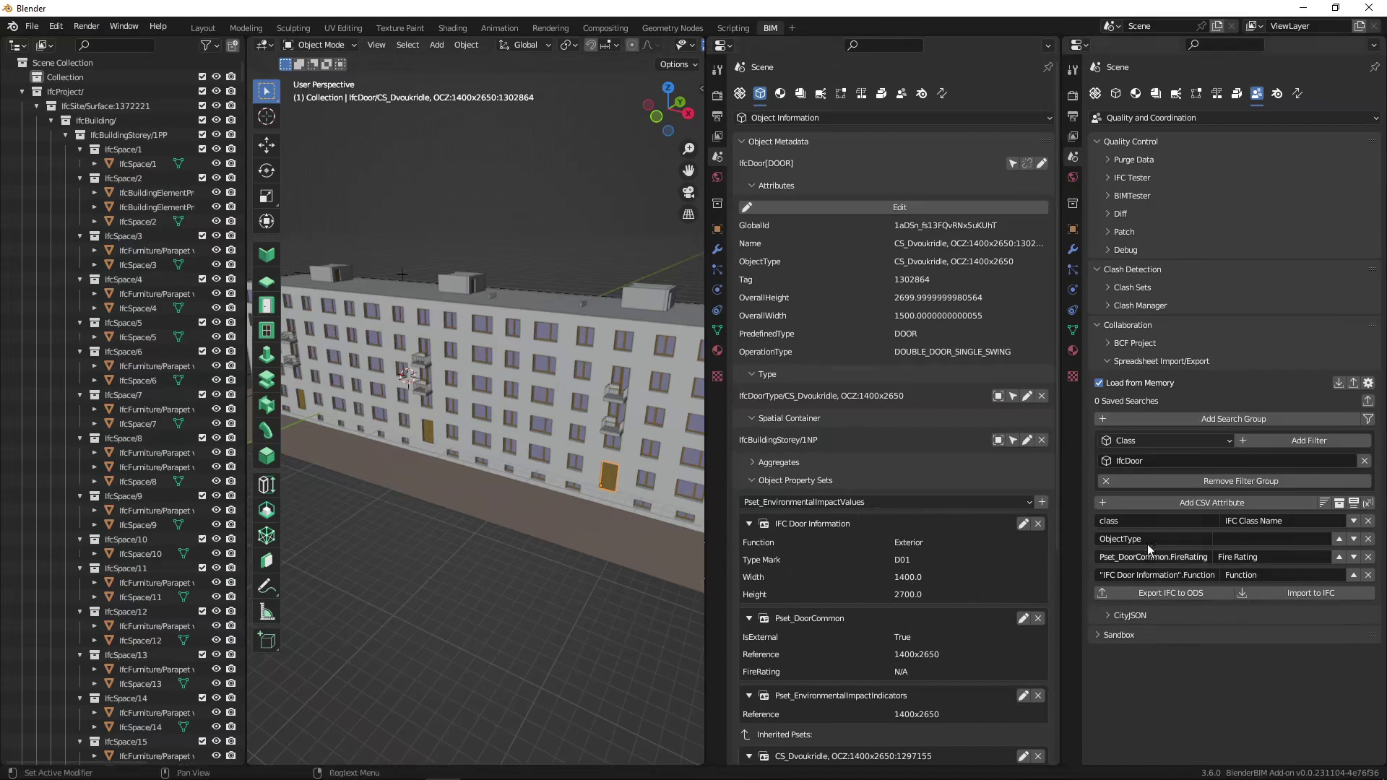
{"action": "left_click", "coordinate": [1177, 504]}
{"action": "left_click", "coordinate": [1278, 594]}
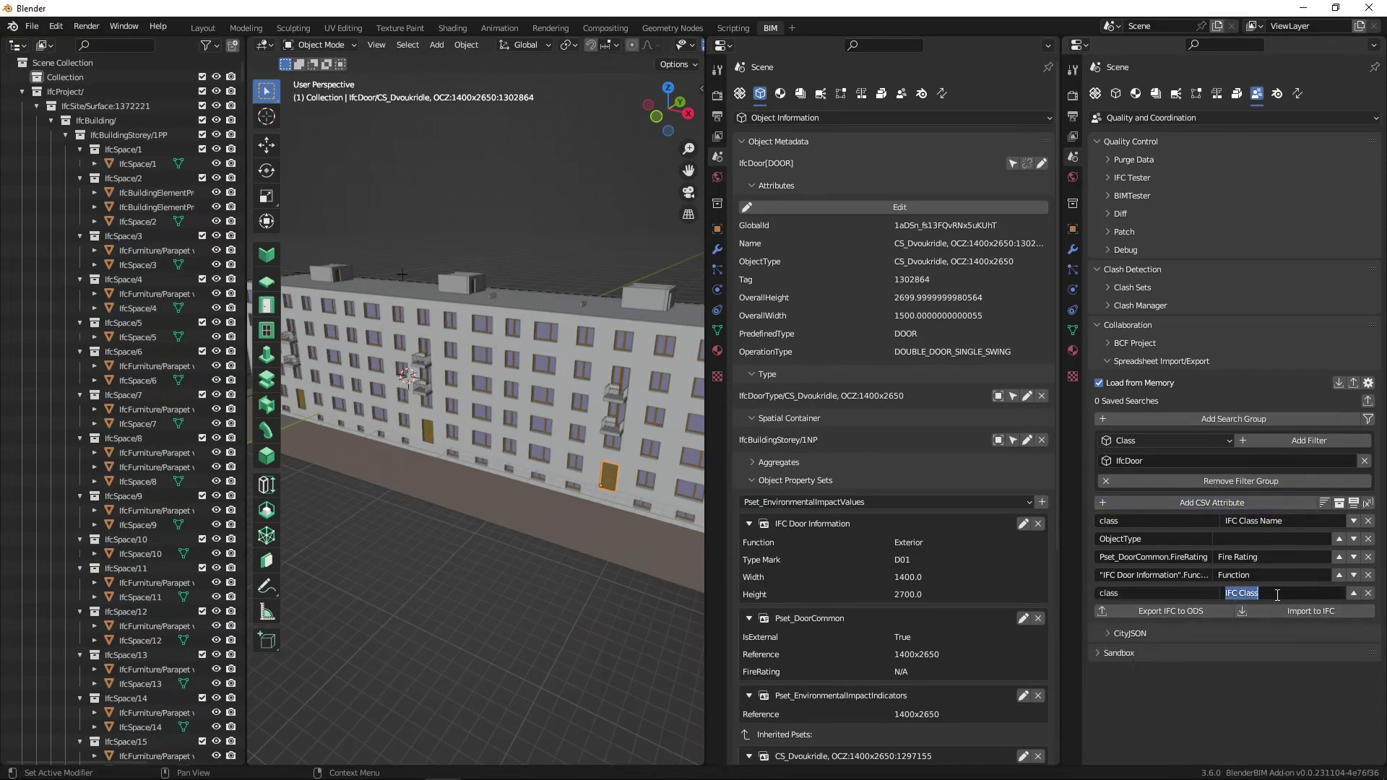
{"action": "type", "text": "Door T"}
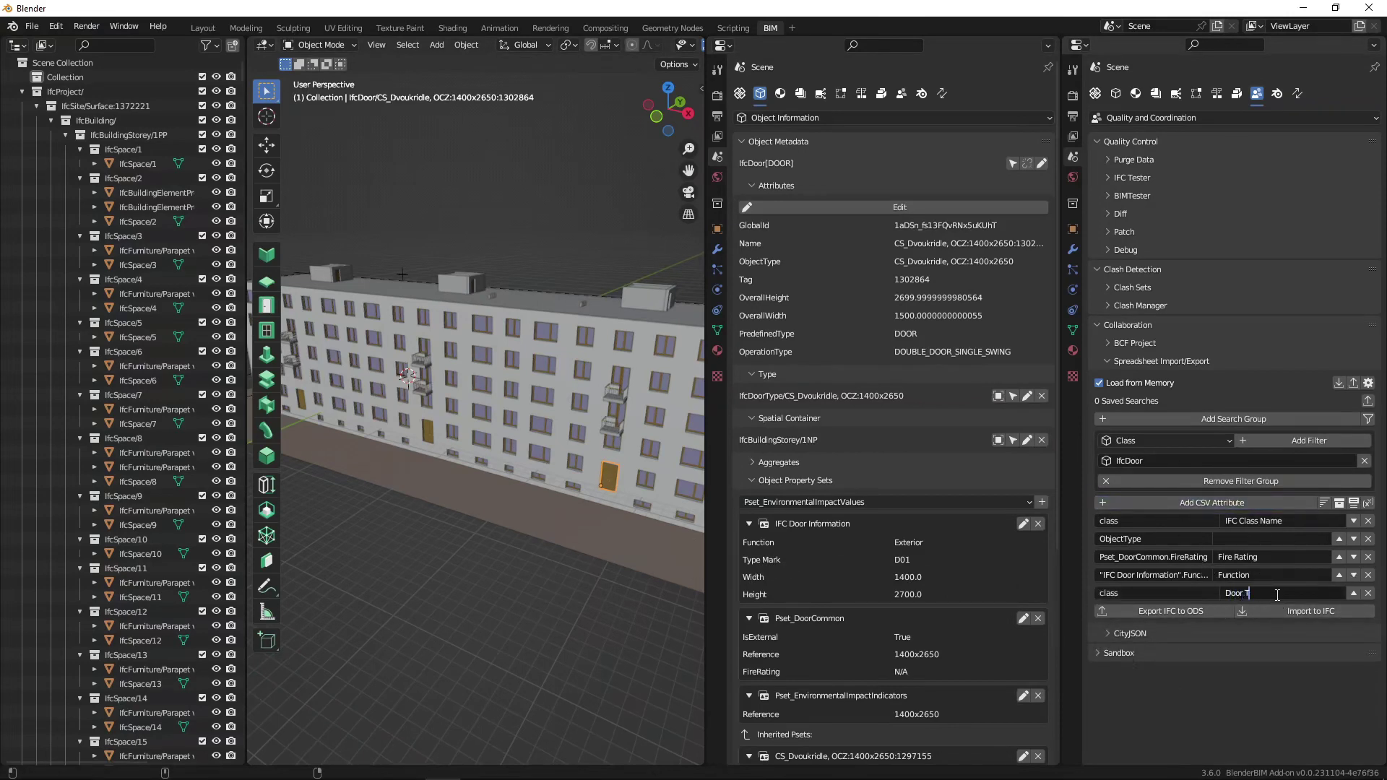
{"action": "type", "text": "ype"}
{"action": "left_click", "coordinate": [1152, 592]}
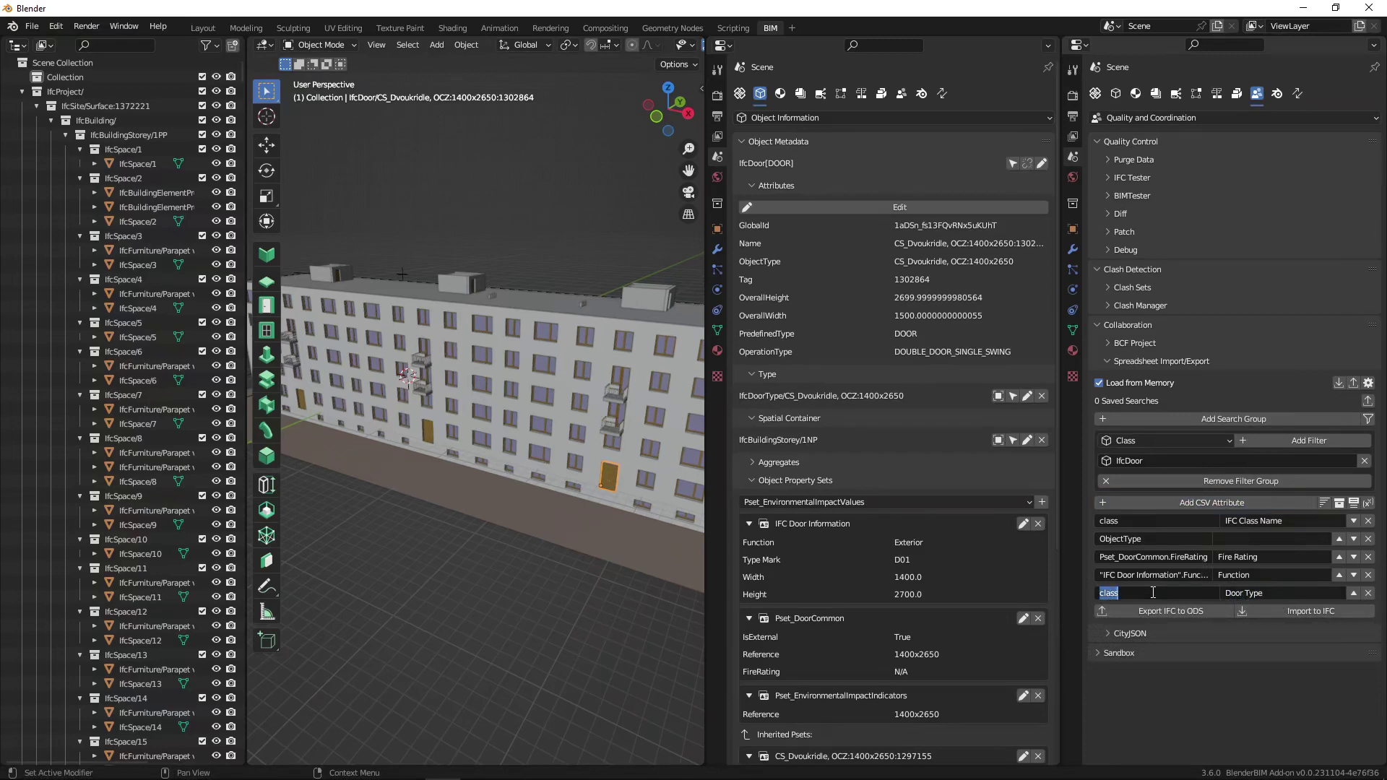
{"action": "type", "text": "\"IFC Door Information\".\""}
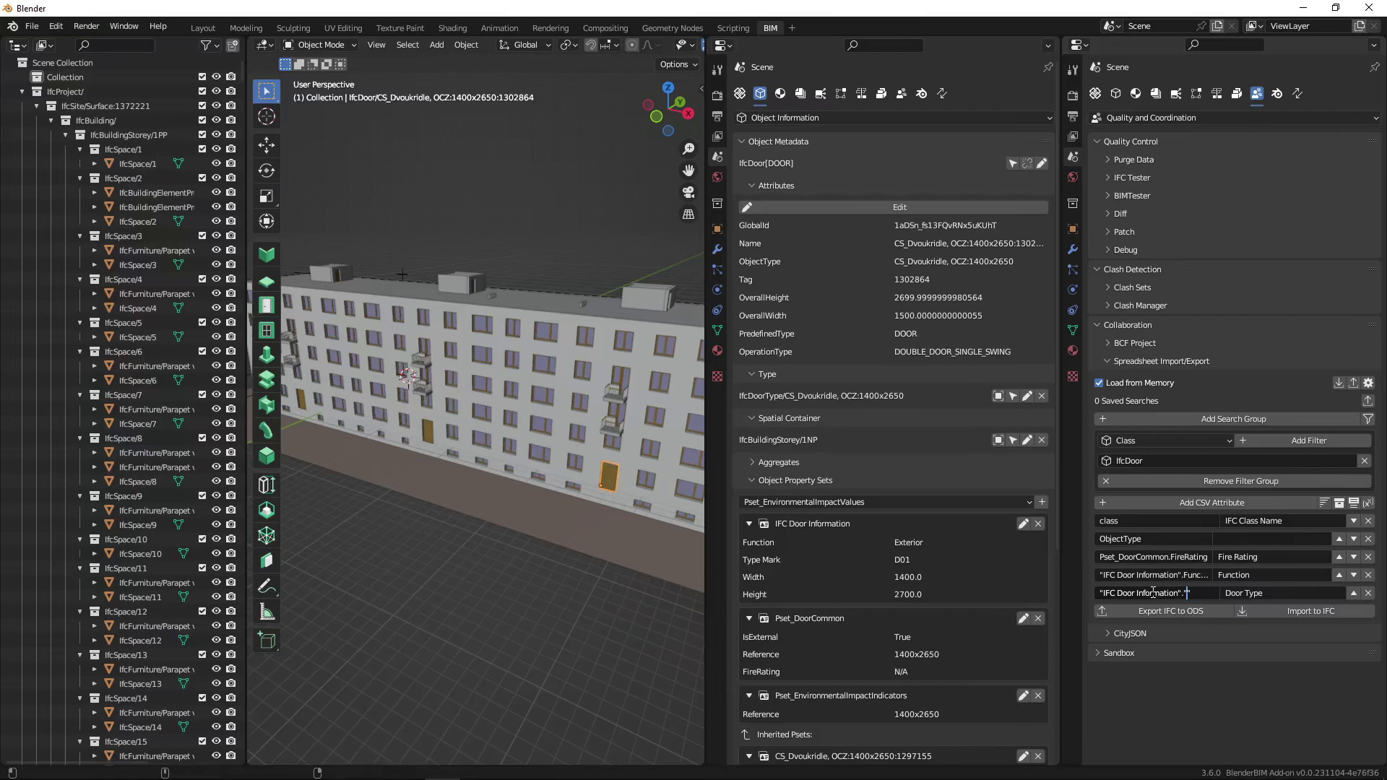
{"action": "type", "text": "Type\""}
{"action": "key", "text": "Left"}
{"action": "type", "text": "Mark"}
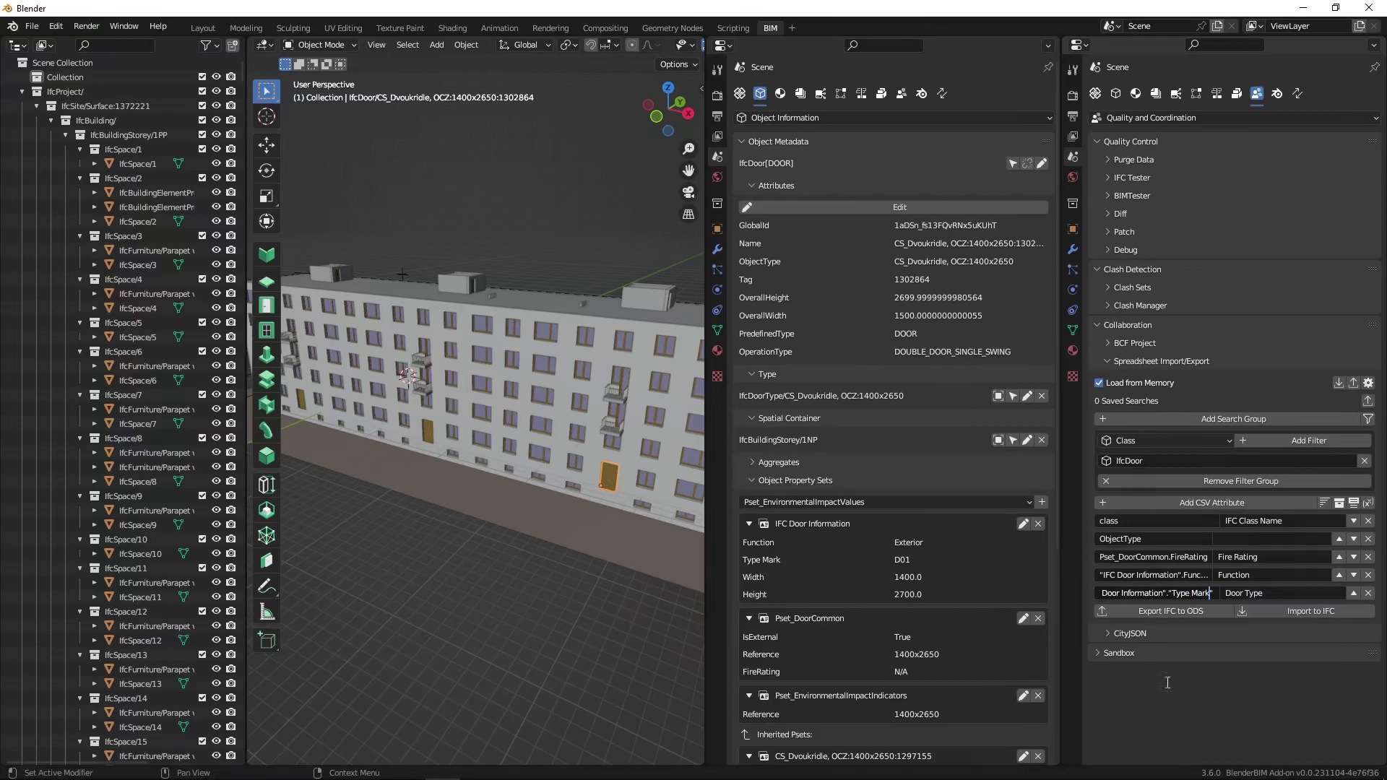
{"action": "key", "text": "Return"}
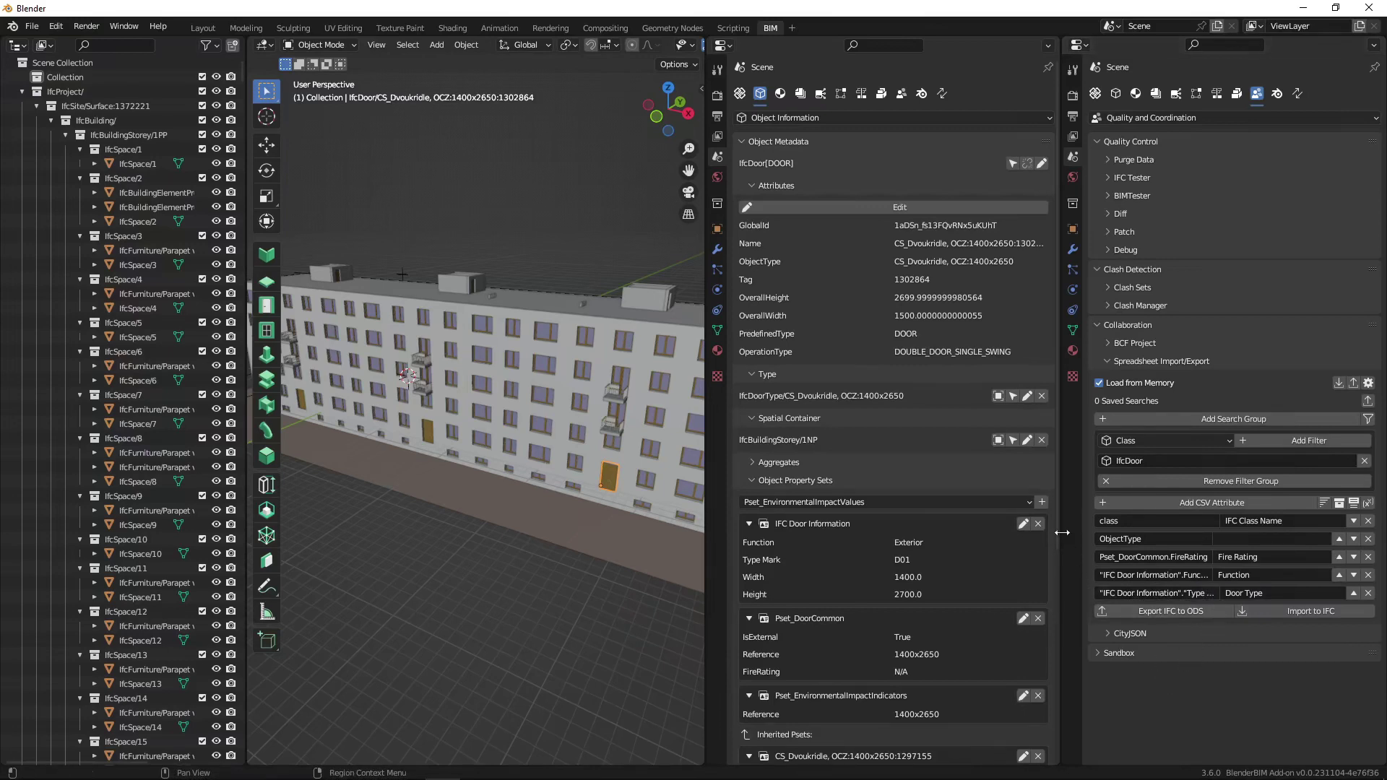
Widen both Properties editors to show the full attribute queries, and export the doors over schedukle-door.ods.
{"action": "left_click_drag", "start_coordinate": [1062, 531], "coordinate": [953, 531]}
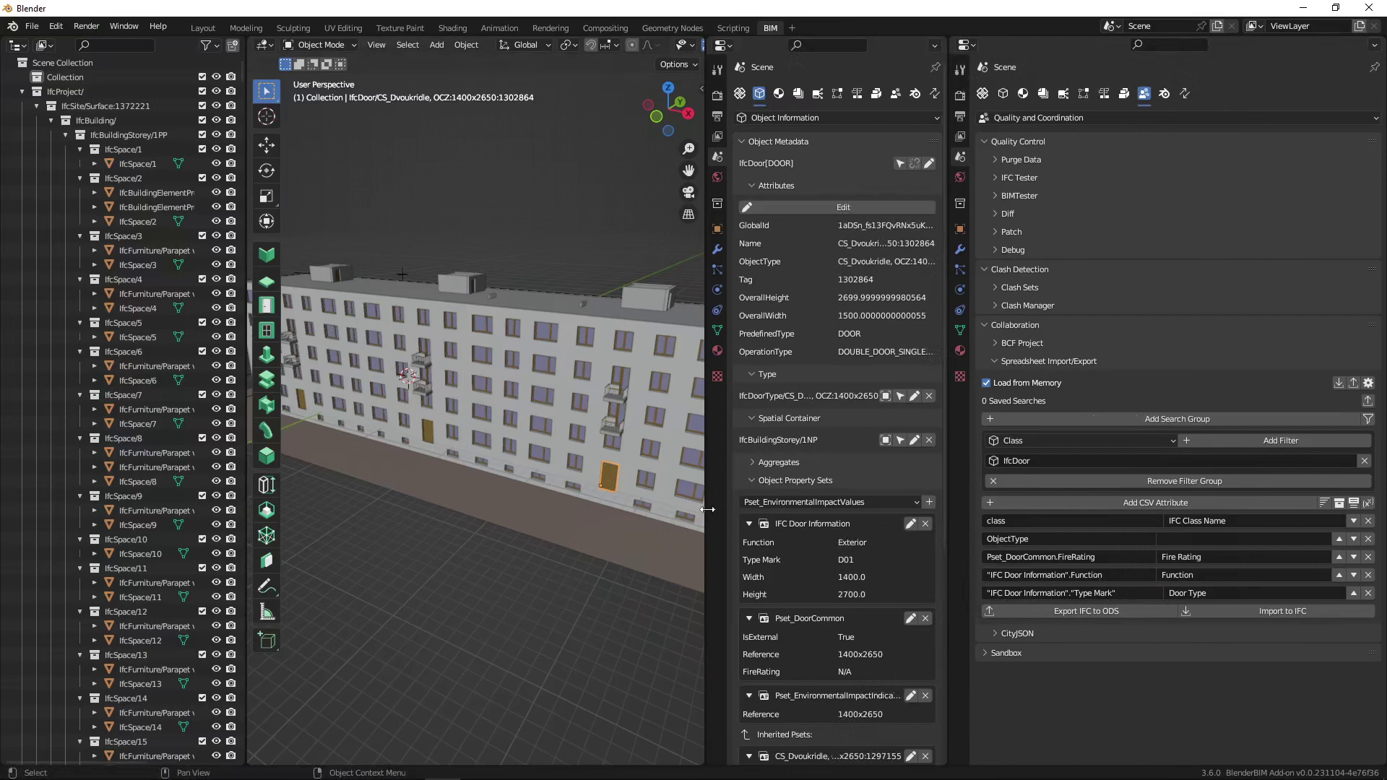
{"action": "left_click_drag", "start_coordinate": [706, 527], "coordinate": [591, 527]}
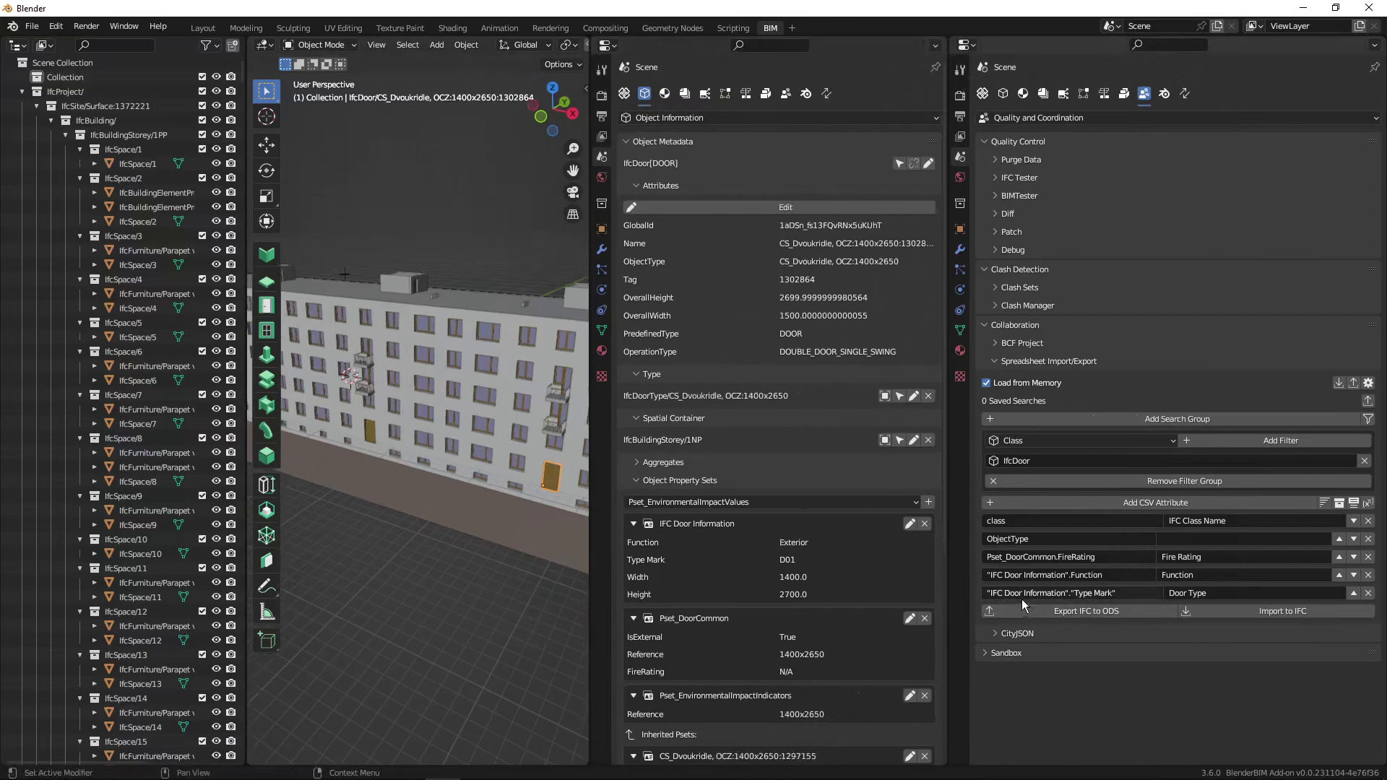
{"action": "left_click", "coordinate": [1055, 610]}
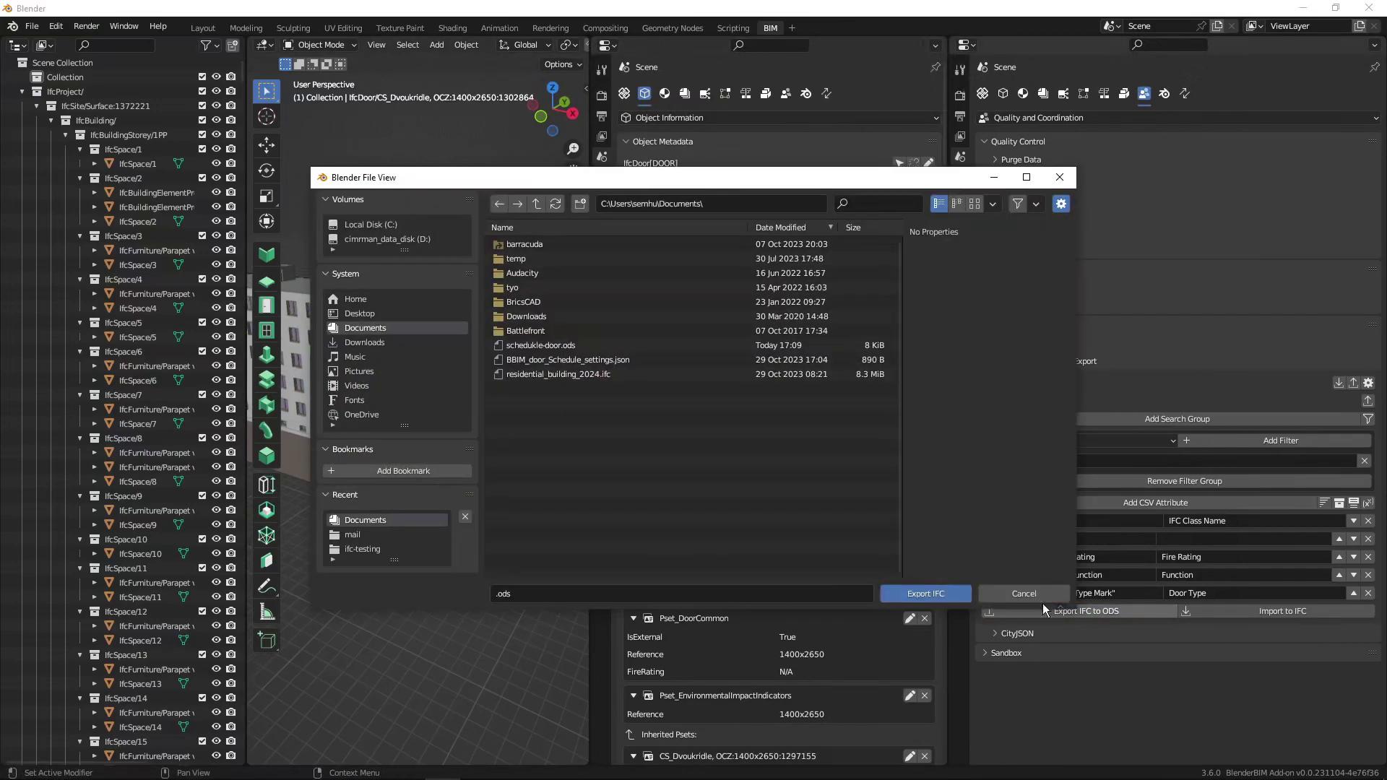
{"action": "double_click", "coordinate": [547, 349]}
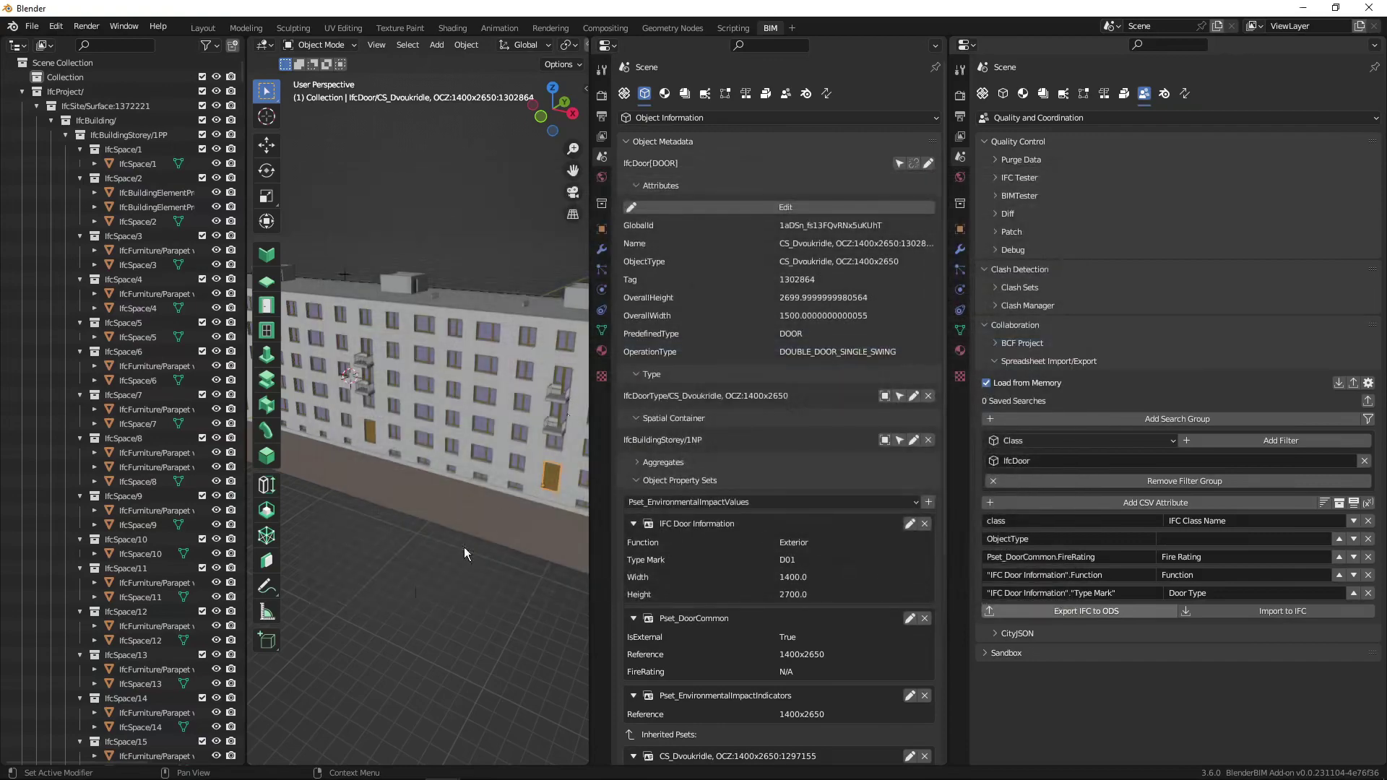
Switch to LibreOffice Calc, reload schedukle-door.ods discarding the changes, and widen the Door Type column to examine its values.
{"action": "key", "text": "alt+Tab"}
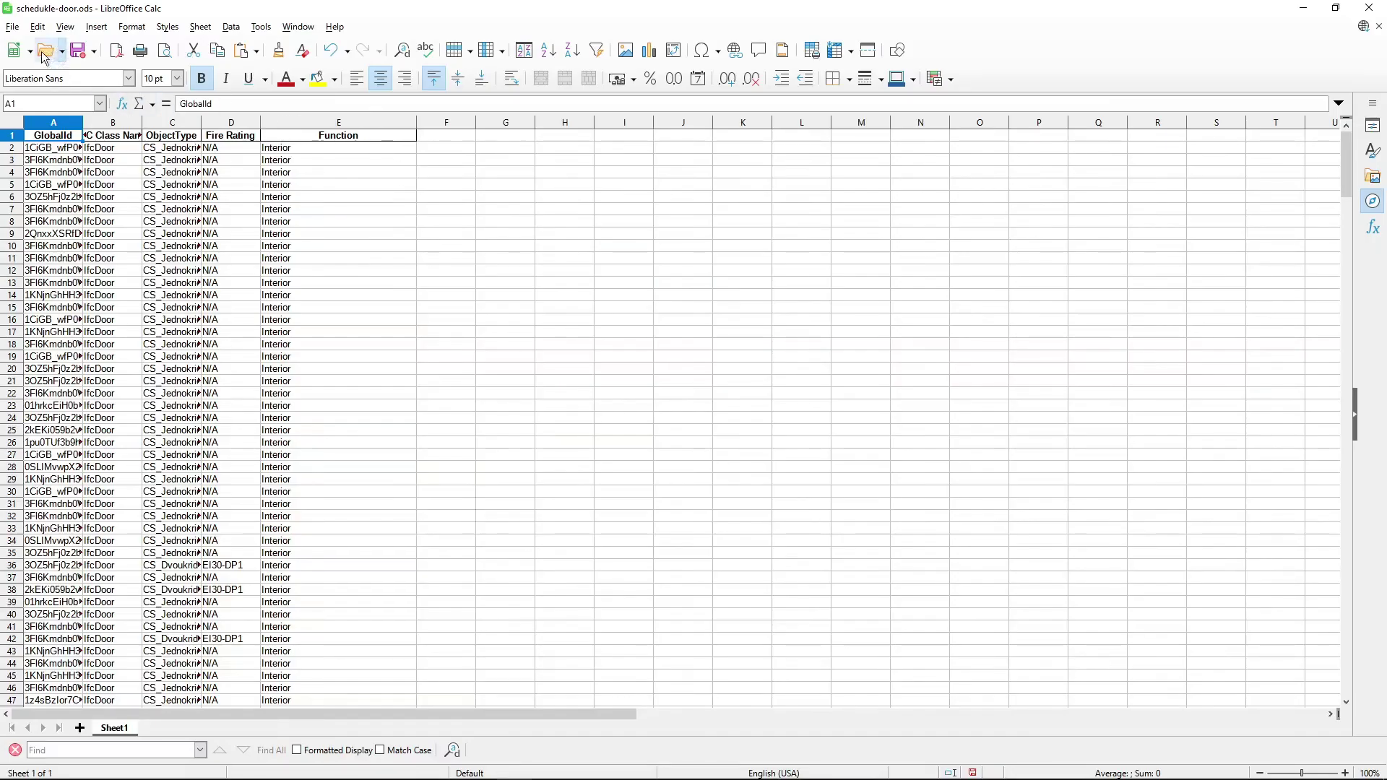
{"action": "left_click", "coordinate": [12, 28]}
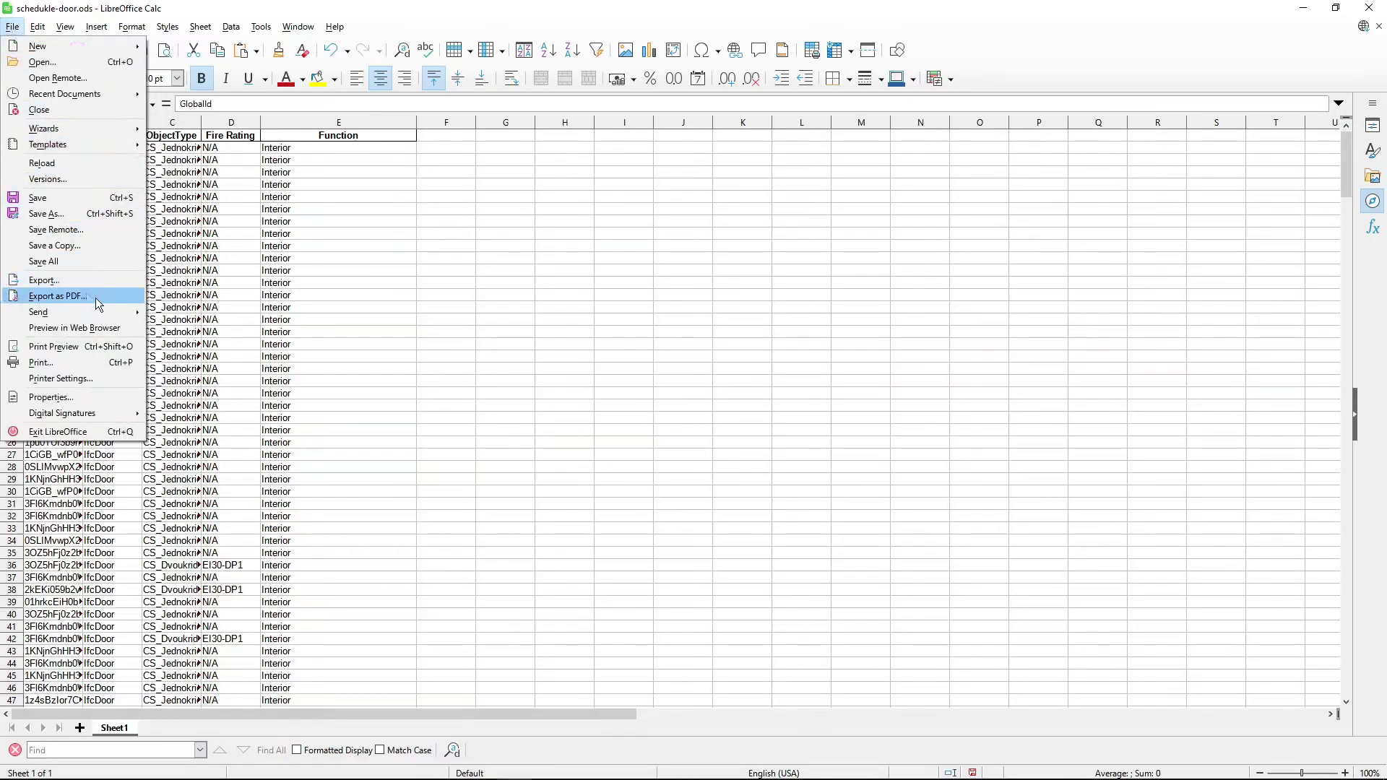
{"action": "left_click", "coordinate": [50, 166]}
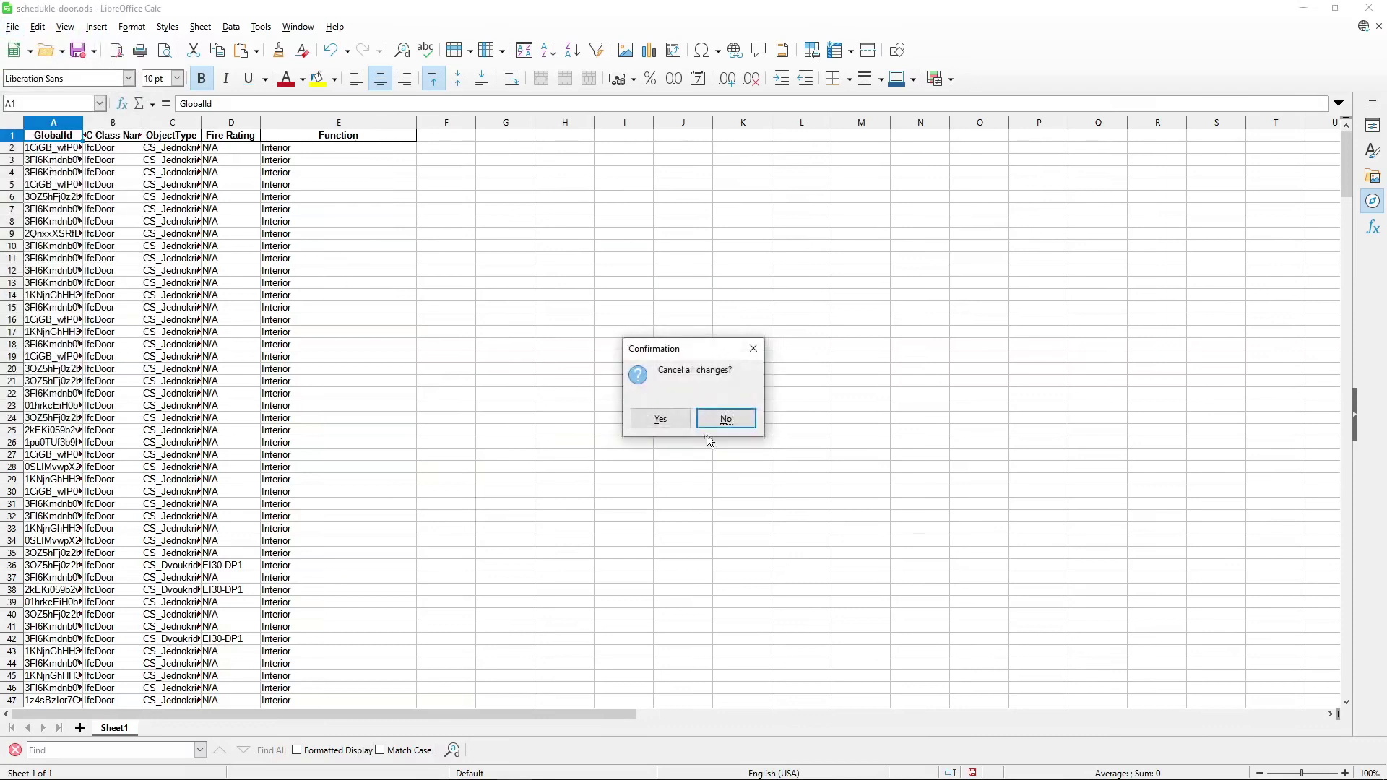
{"action": "left_click", "coordinate": [664, 422]}
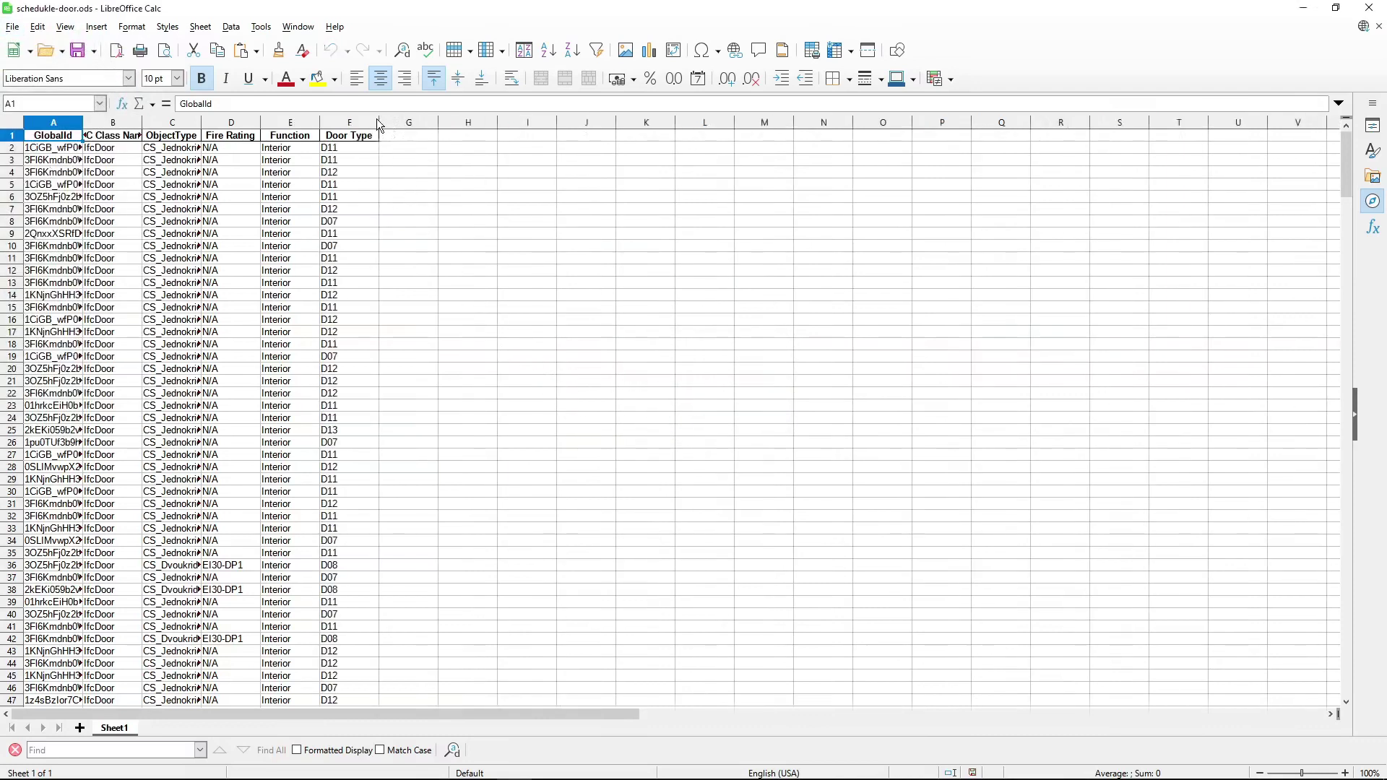
{"action": "left_click_drag", "start_coordinate": [380, 122], "coordinate": [421, 123]}
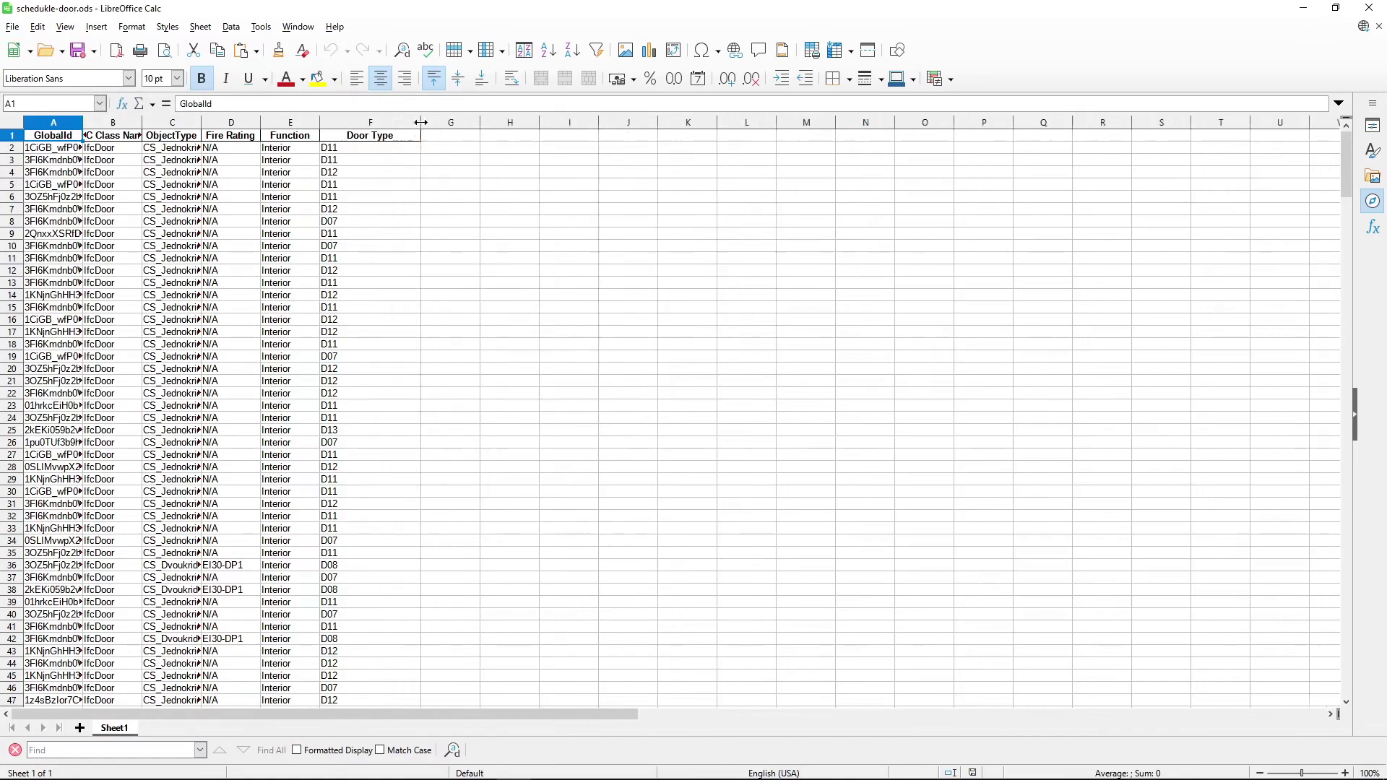
Switch to Blender, remove the class attribute from the CSV attributes, and move the "IFC Door Information"."Type Mark" attribute to first place.
{"action": "key", "text": "alt+Tab"}
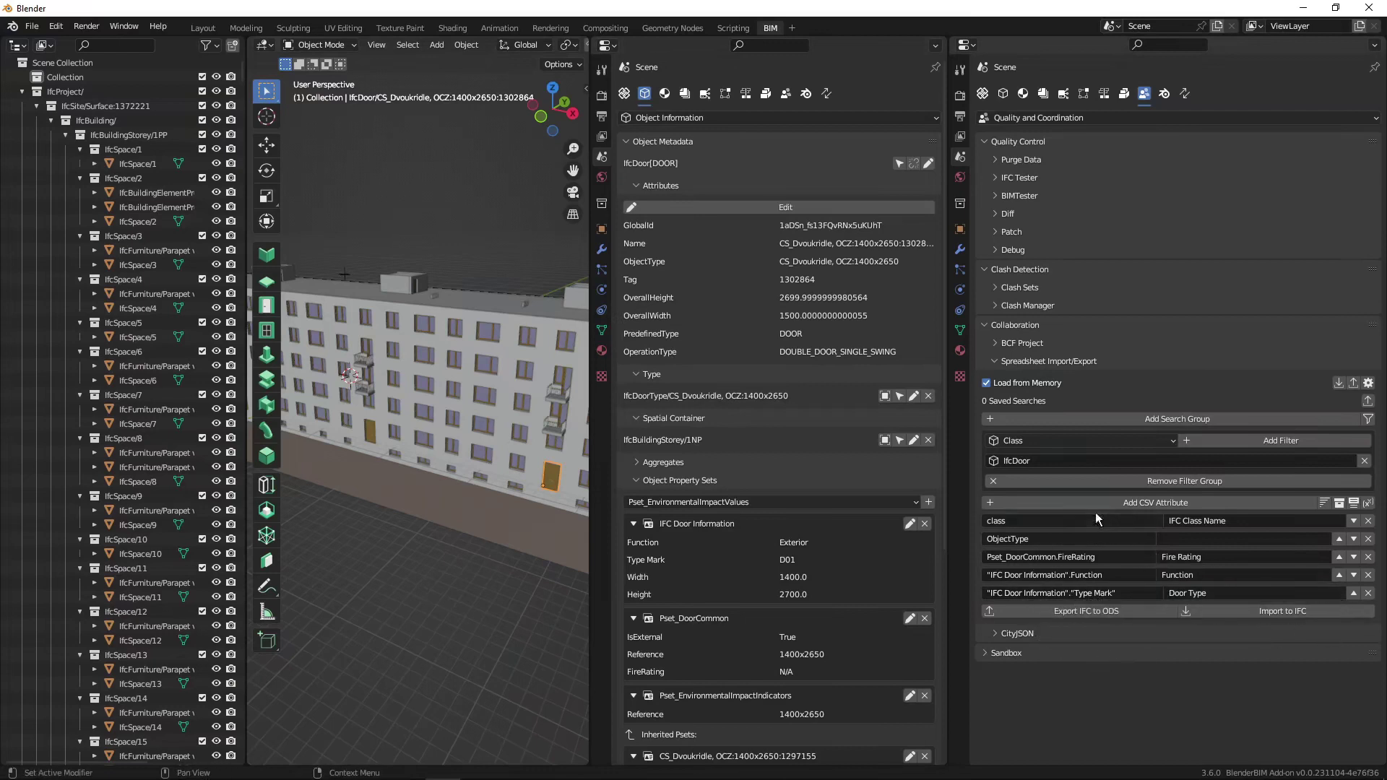
{"action": "left_click", "coordinate": [1369, 521]}
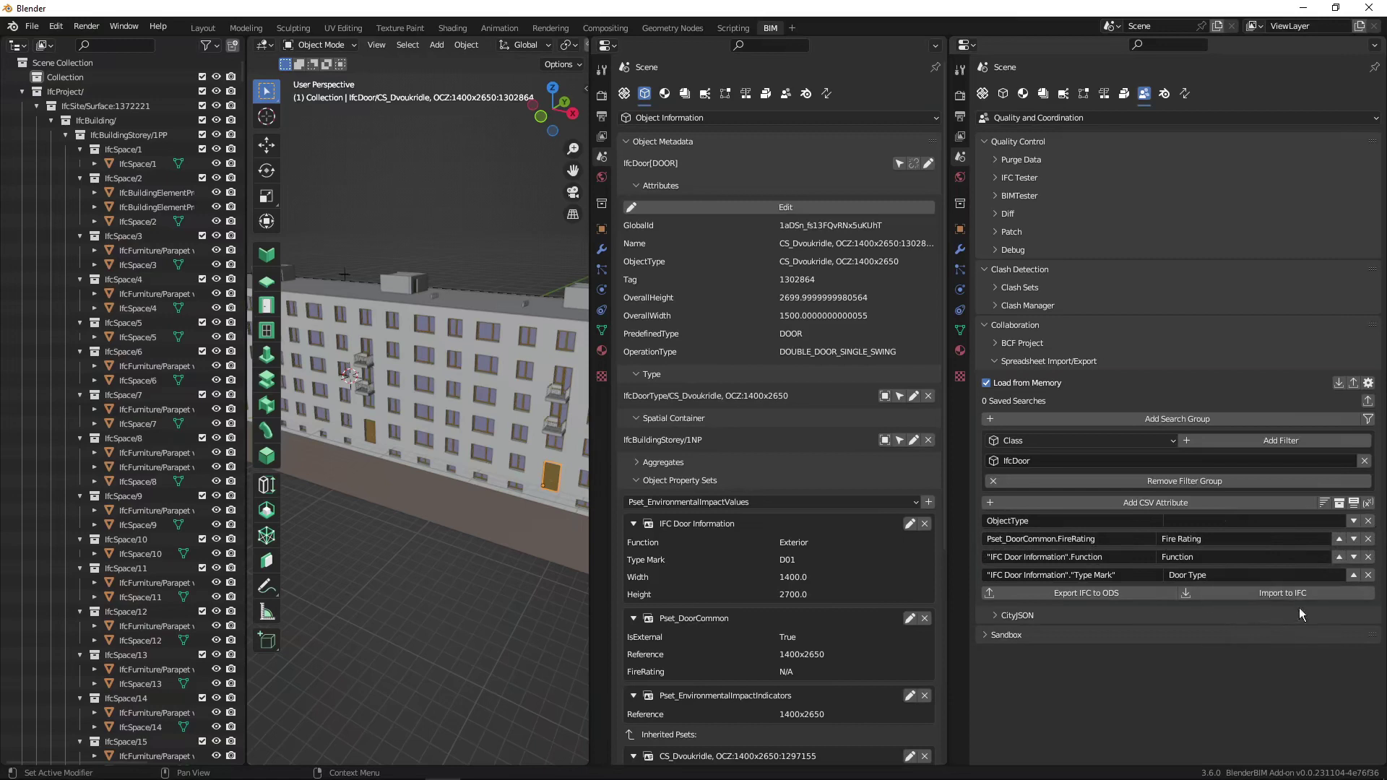
{"action": "left_click", "coordinate": [1353, 575]}
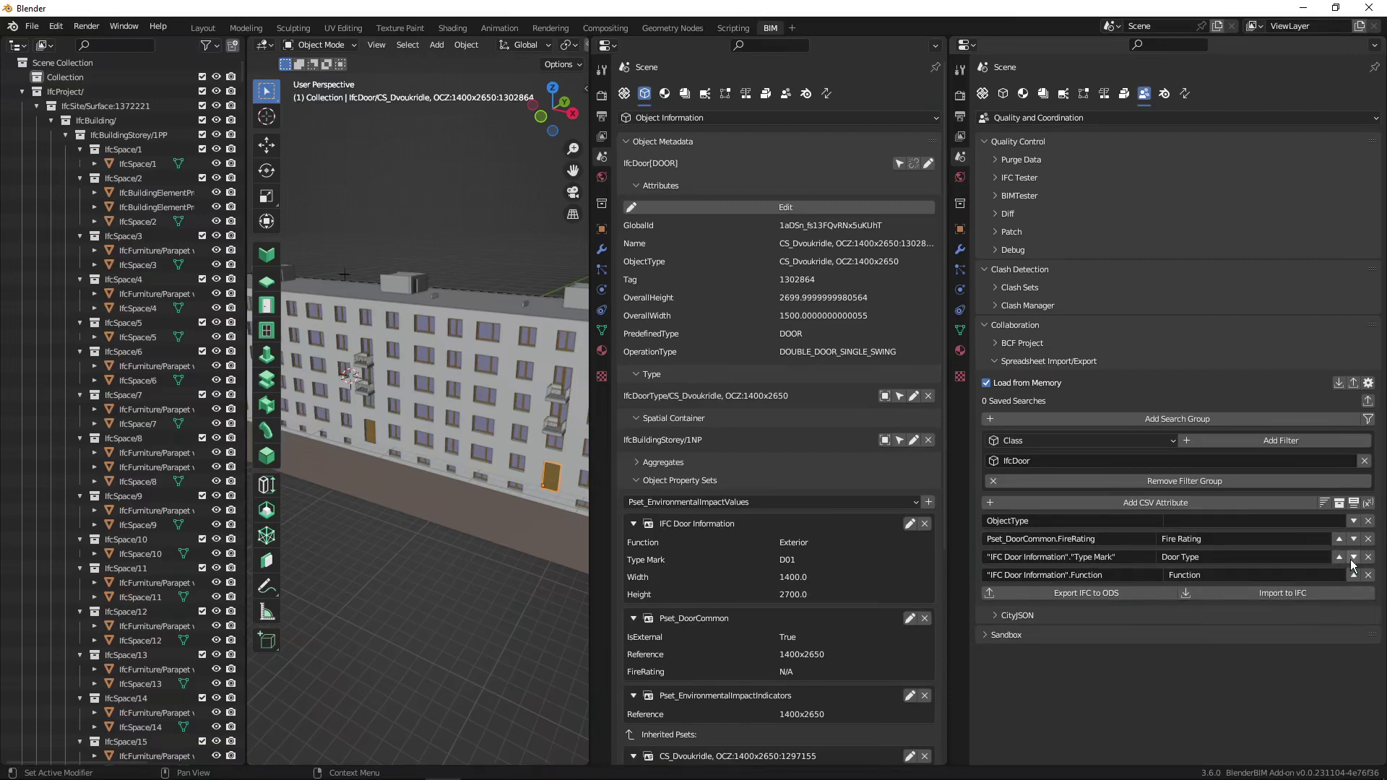
{"action": "left_click", "coordinate": [1353, 575]}
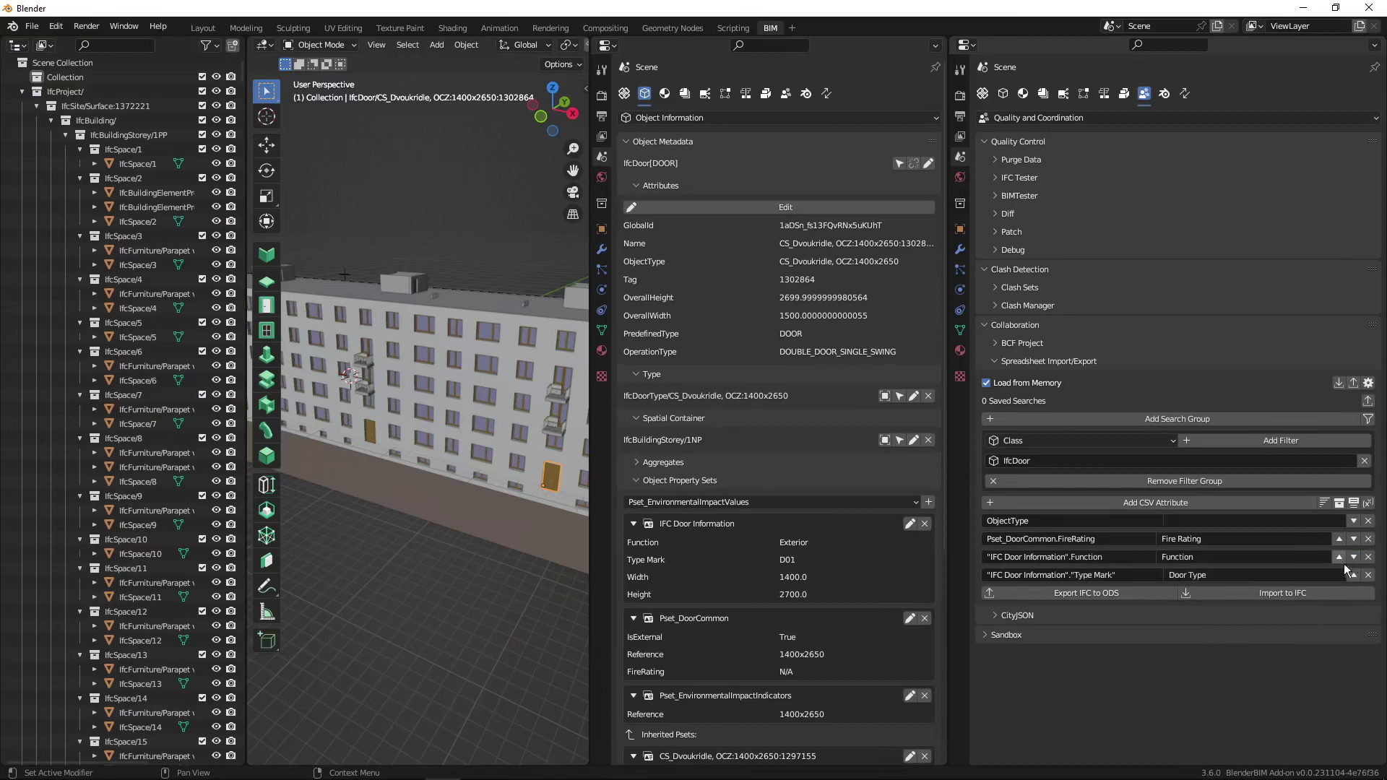
{"action": "left_click", "coordinate": [1348, 574]}
{"action": "left_click", "coordinate": [1339, 557]}
{"action": "left_click", "coordinate": [1338, 539]}
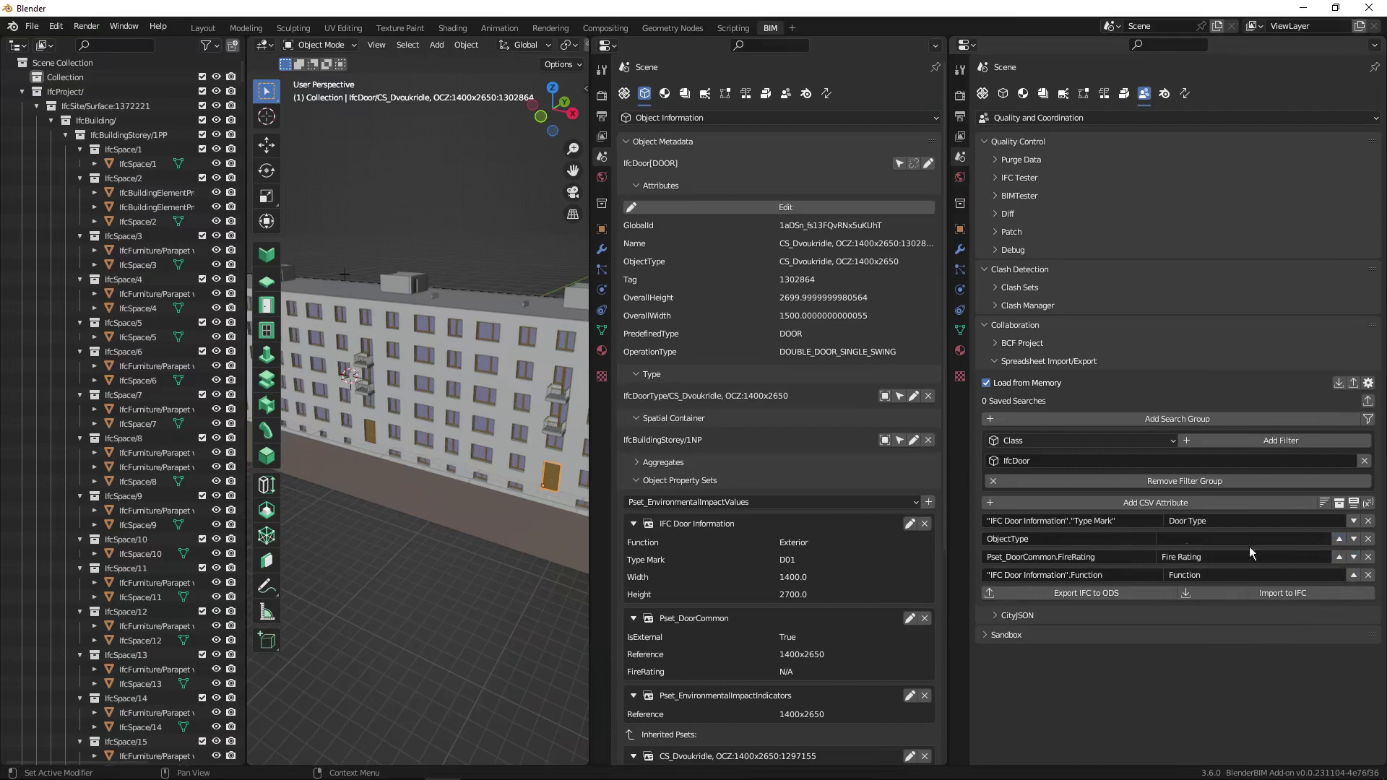
Set the ObjectType attribute's header to Door Type Name.
{"action": "left_click", "coordinate": [1182, 539]}
{"action": "type", "text": "Door Type Name"}
{"action": "key", "text": "Return"}
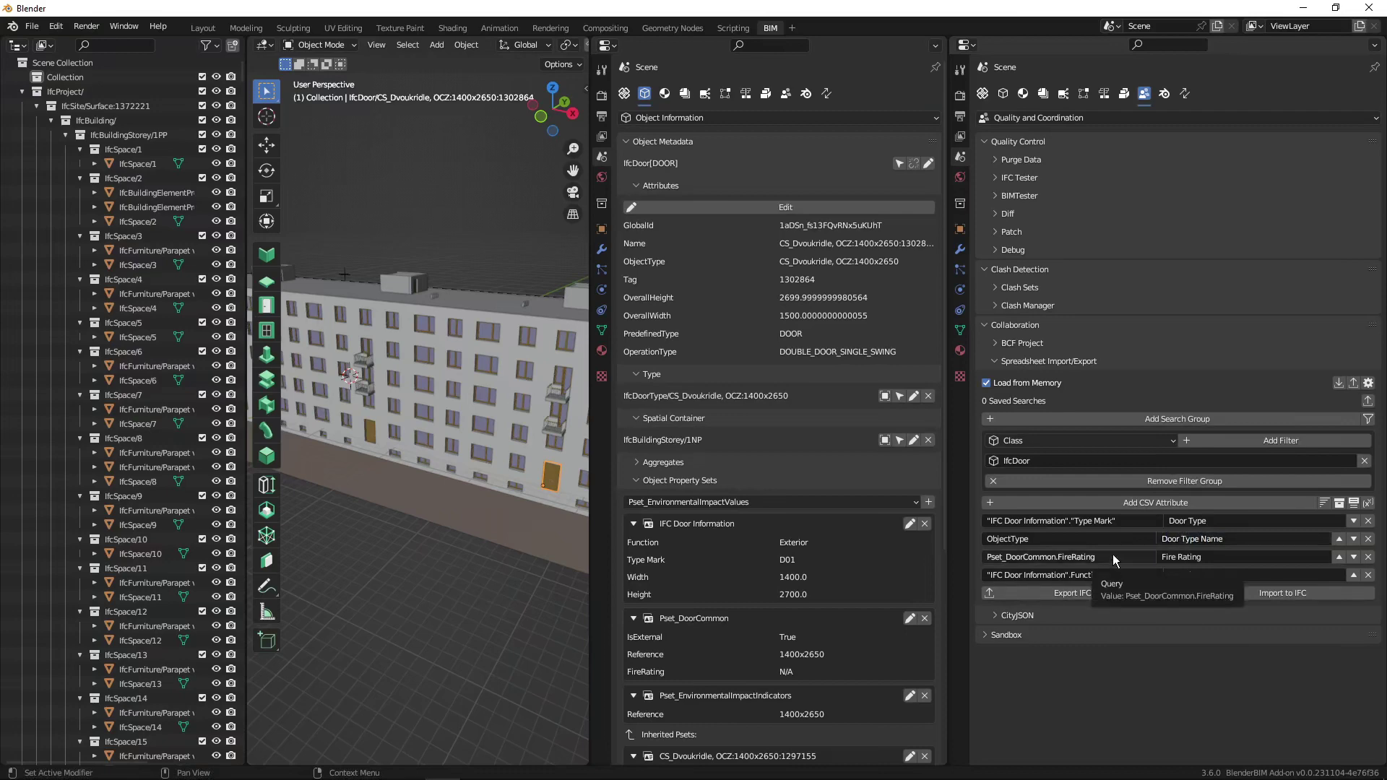
Switch to LibreOffice Calc and widen the GlobalId column to examine the full identifiers.
{"action": "key", "text": "alt+Tab"}
{"action": "key", "text": "alt+Tab"}
{"action": "key", "text": "alt+Tab"}
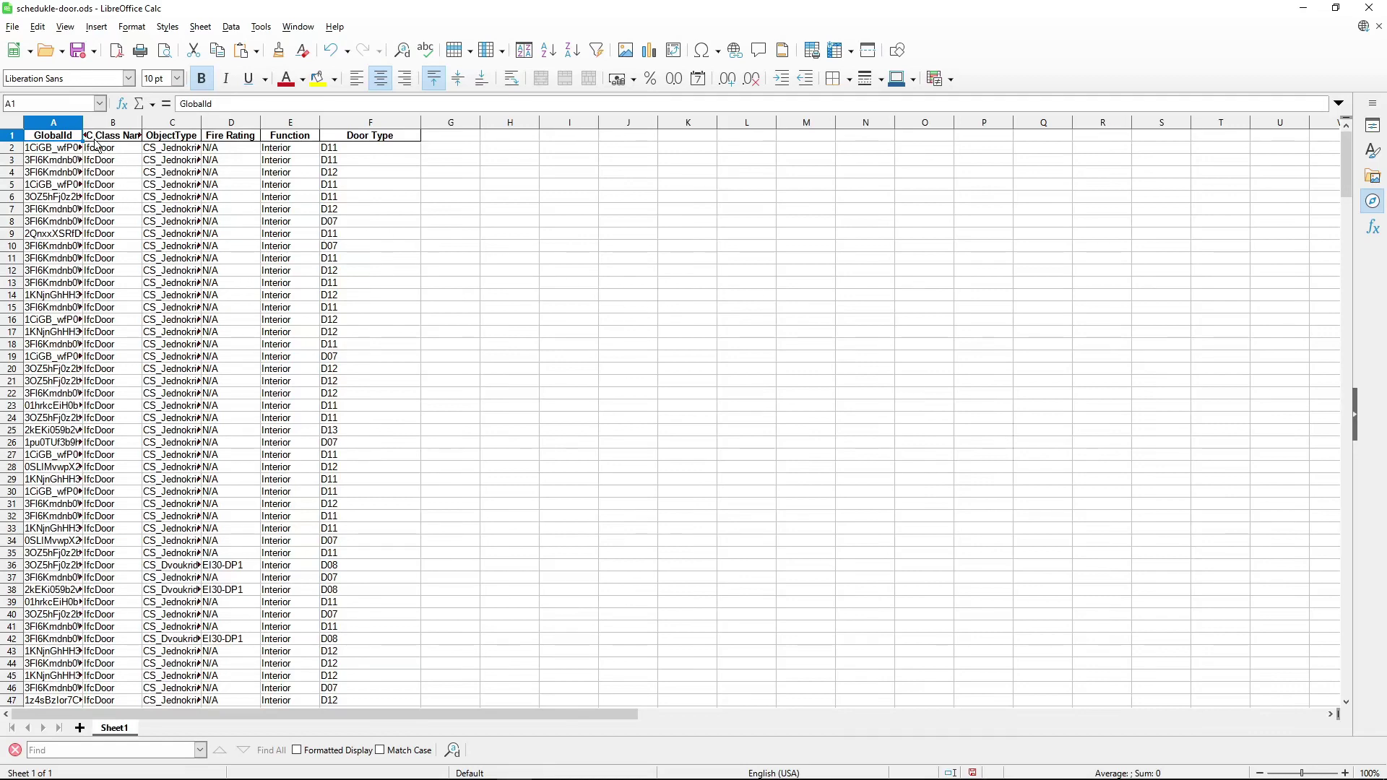
{"action": "left_click_drag", "start_coordinate": [83, 120], "coordinate": [261, 117]}
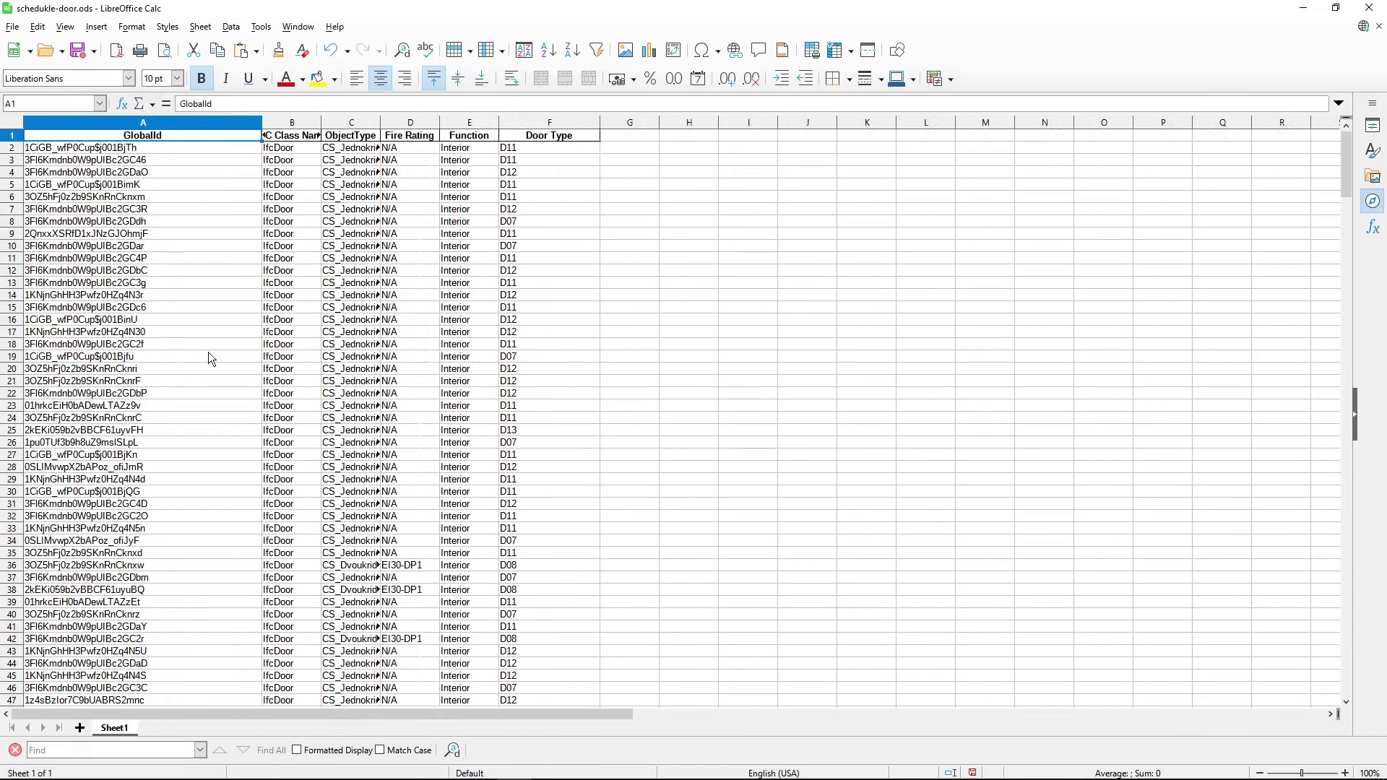
Switch to Blender, turn off Include GlobalId in the export settings, and export the doors over schedukle-door.ods.
{"action": "key", "text": "alt+Tab"}
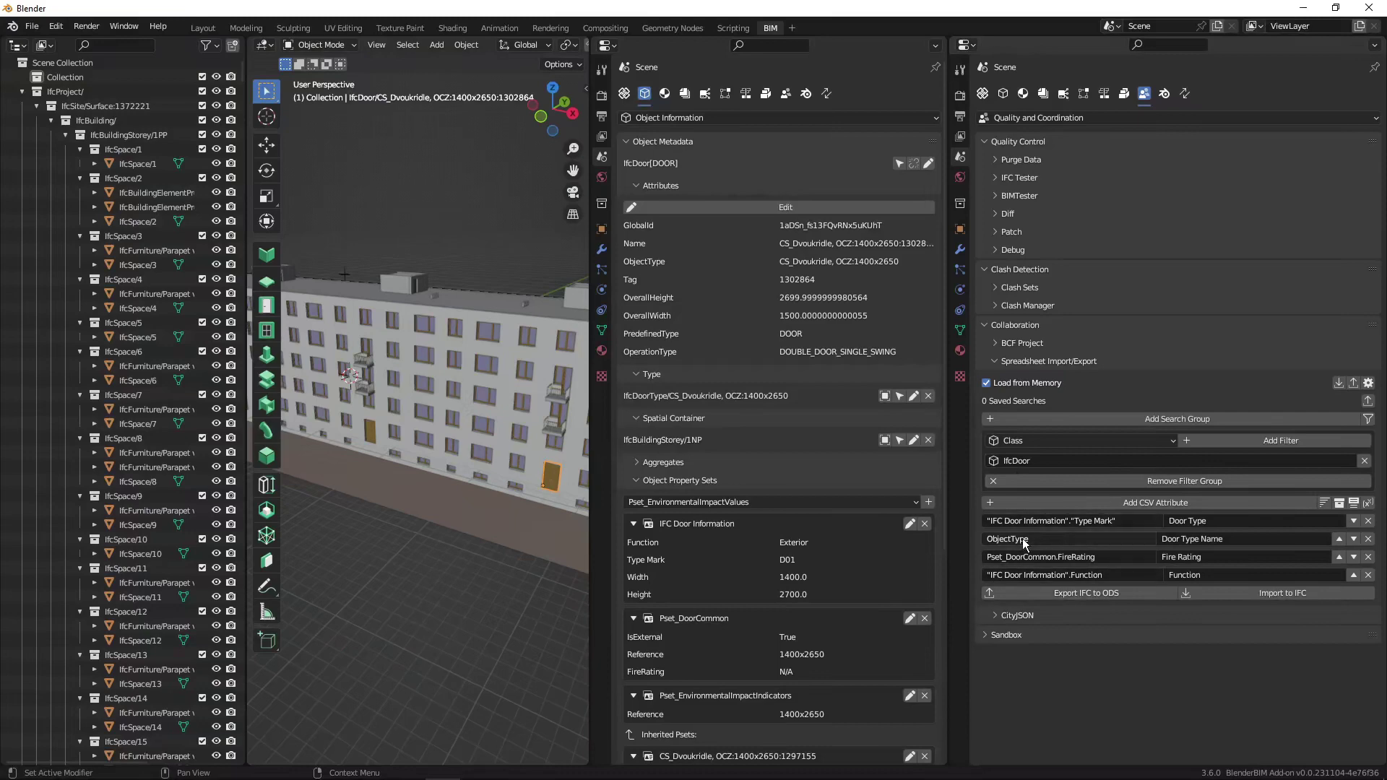
{"action": "left_click", "coordinate": [1368, 384]}
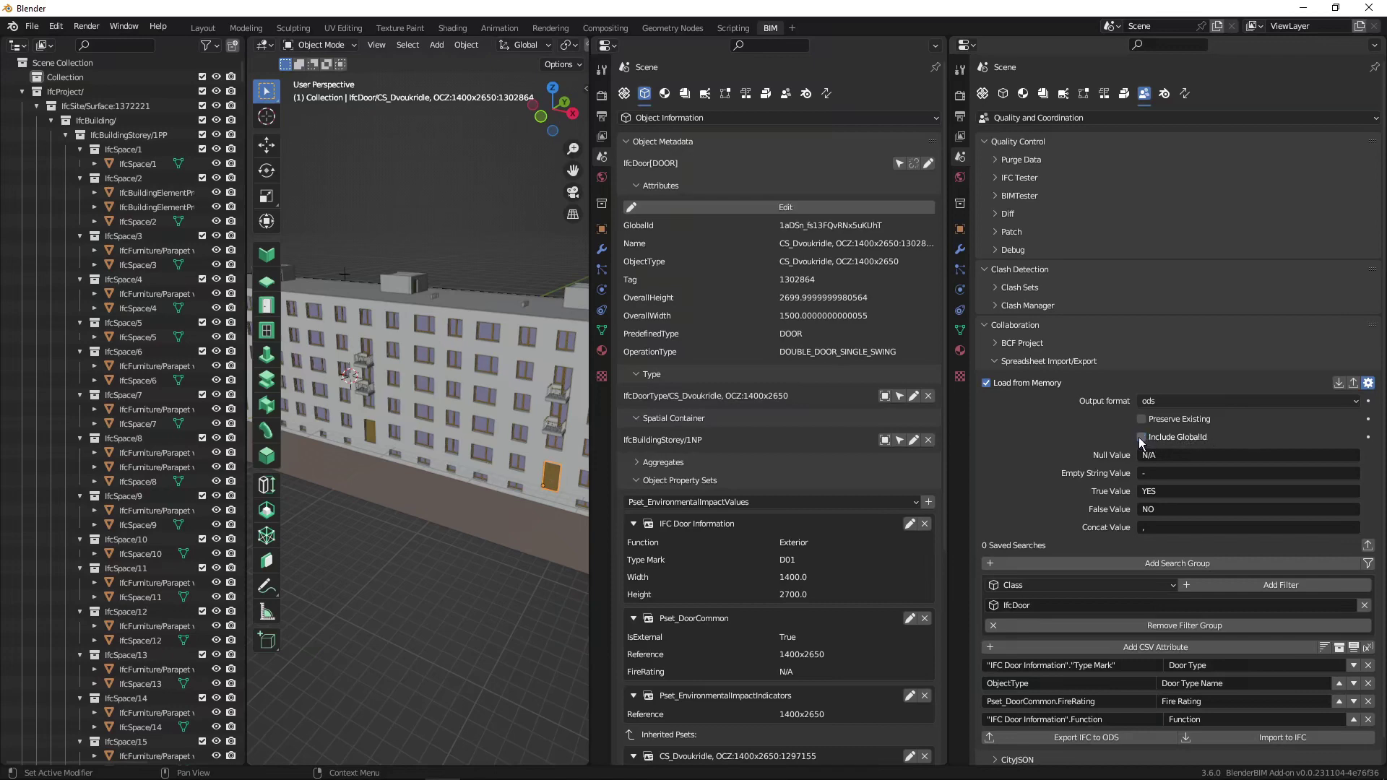
{"action": "left_click", "coordinate": [1369, 383]}
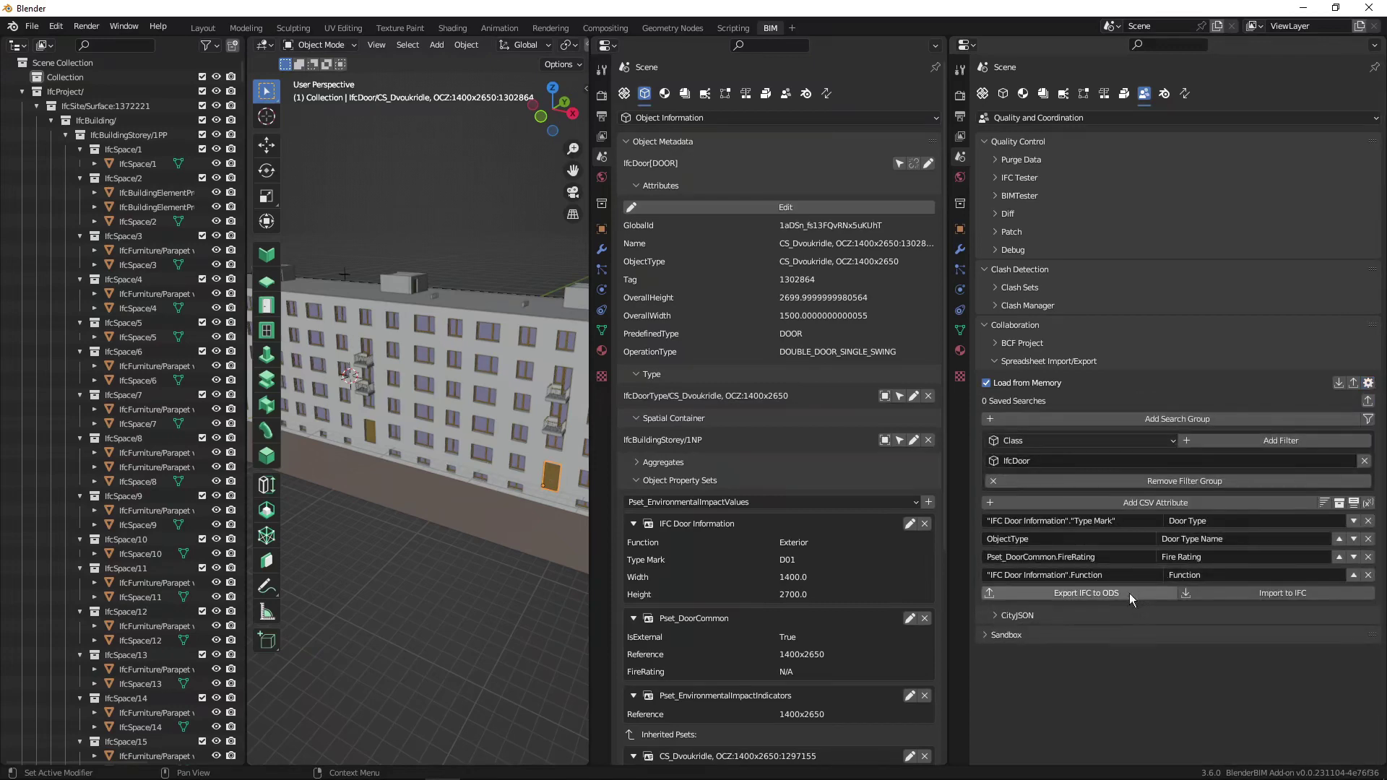
{"action": "left_click", "coordinate": [1107, 593]}
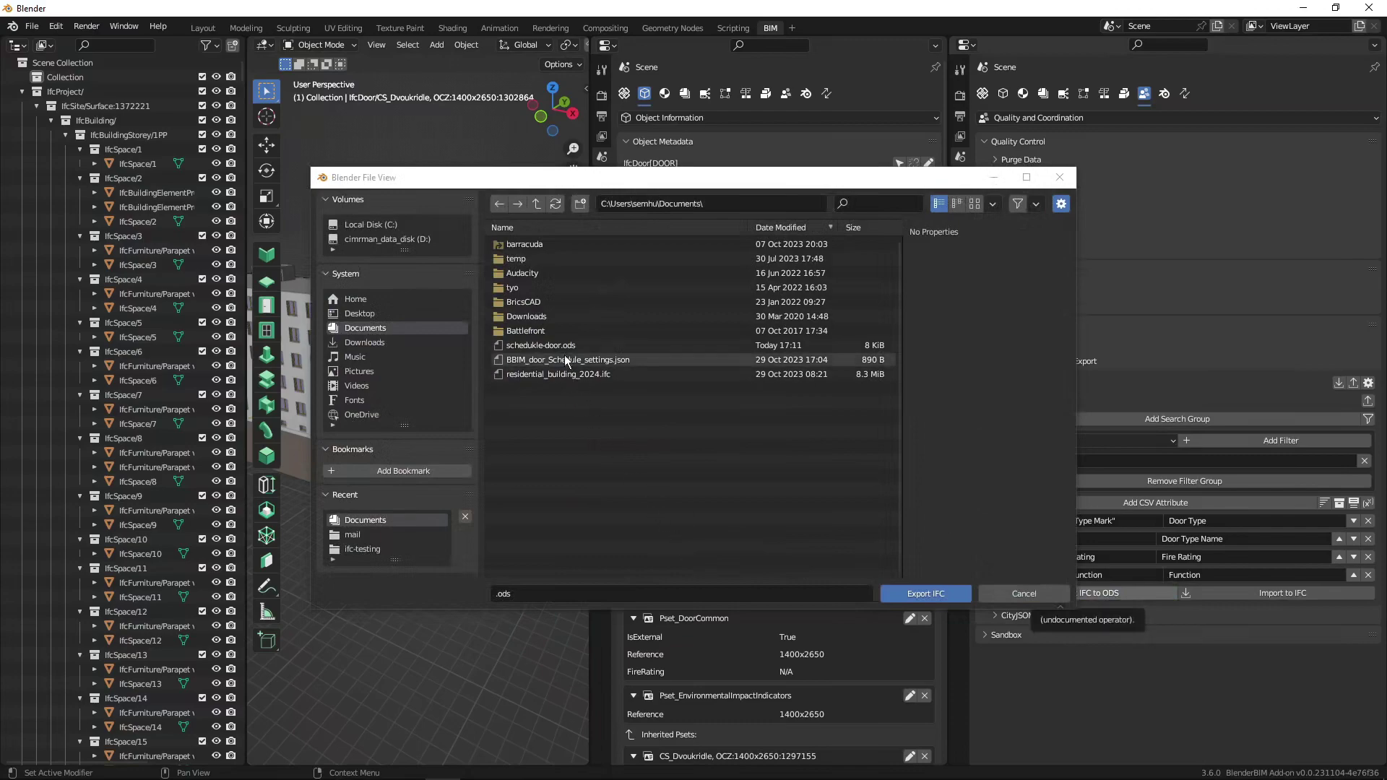
{"action": "double_click", "coordinate": [561, 345]}
Switch to LibreOffice Calc, reload schedukle-door.ods discarding the changes, and widen the Door Type Name, Fire Rating and Function columns.
{"action": "key", "text": "alt+Tab"}
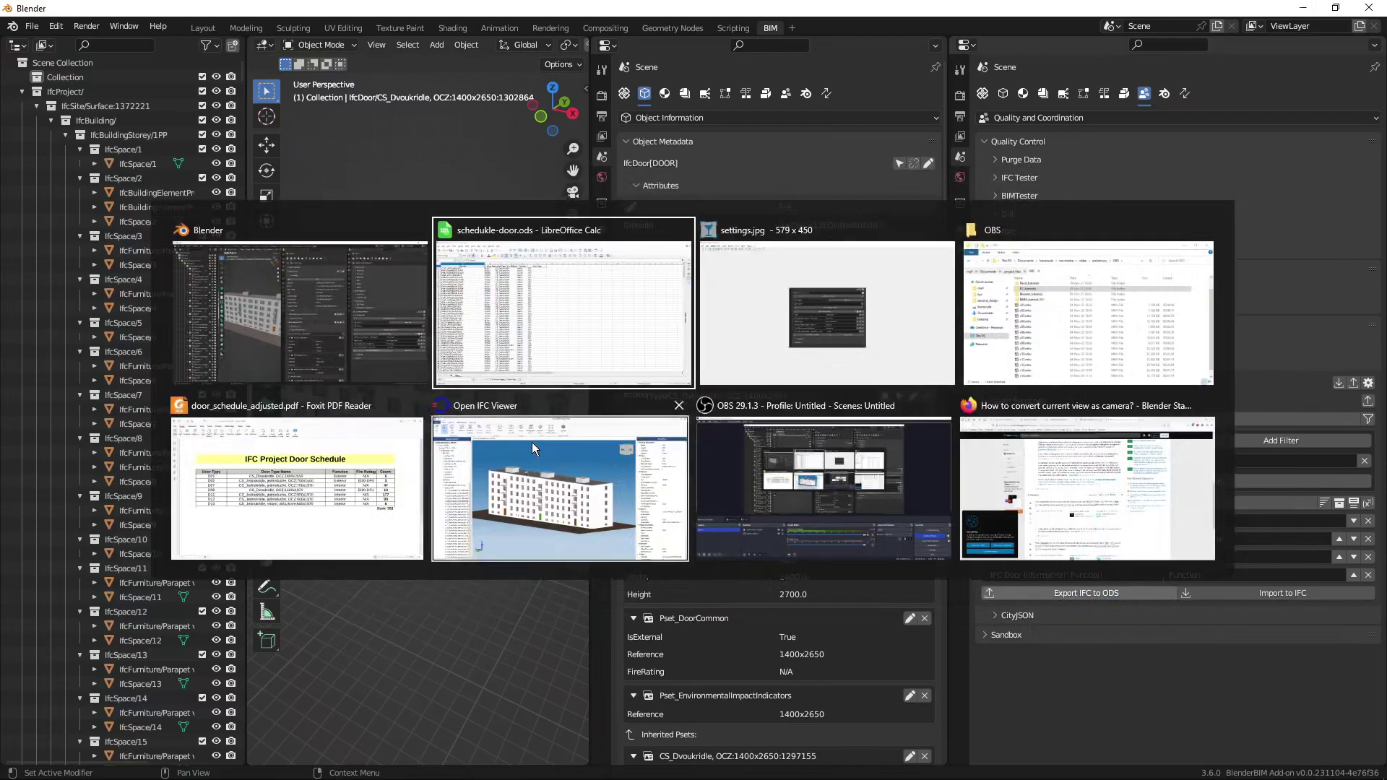
{"action": "left_click", "coordinate": [12, 27]}
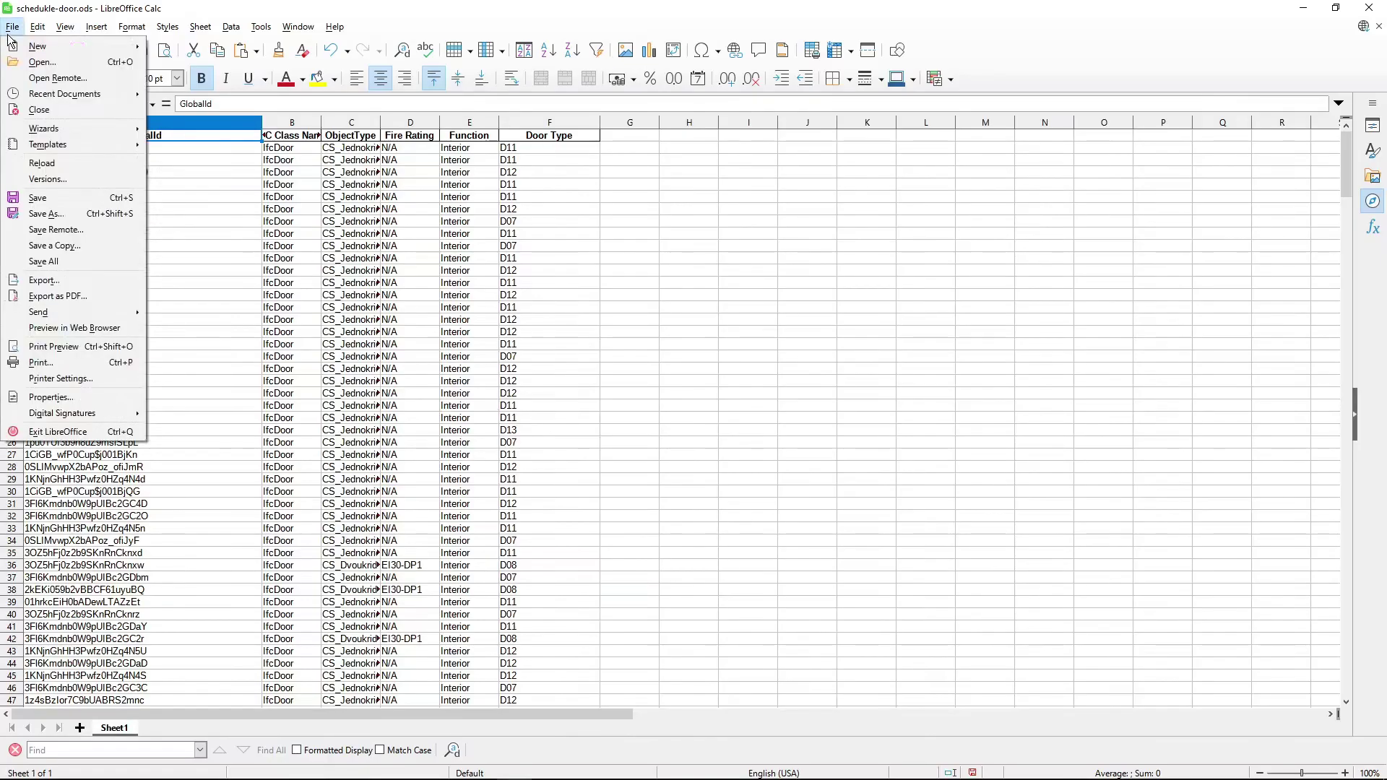
{"action": "left_click", "coordinate": [63, 166]}
{"action": "left_click", "coordinate": [660, 417]}
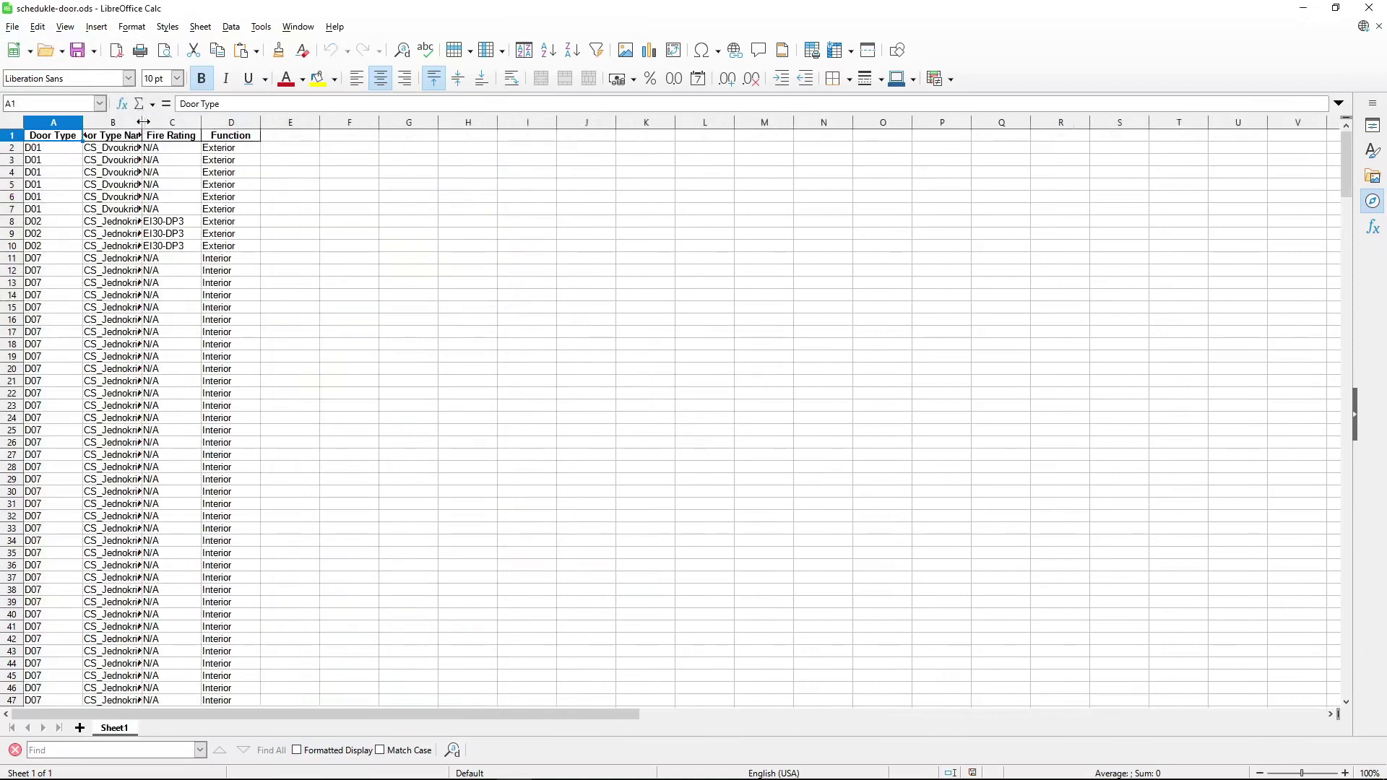
{"action": "left_click_drag", "start_coordinate": [142, 123], "coordinate": [453, 122]}
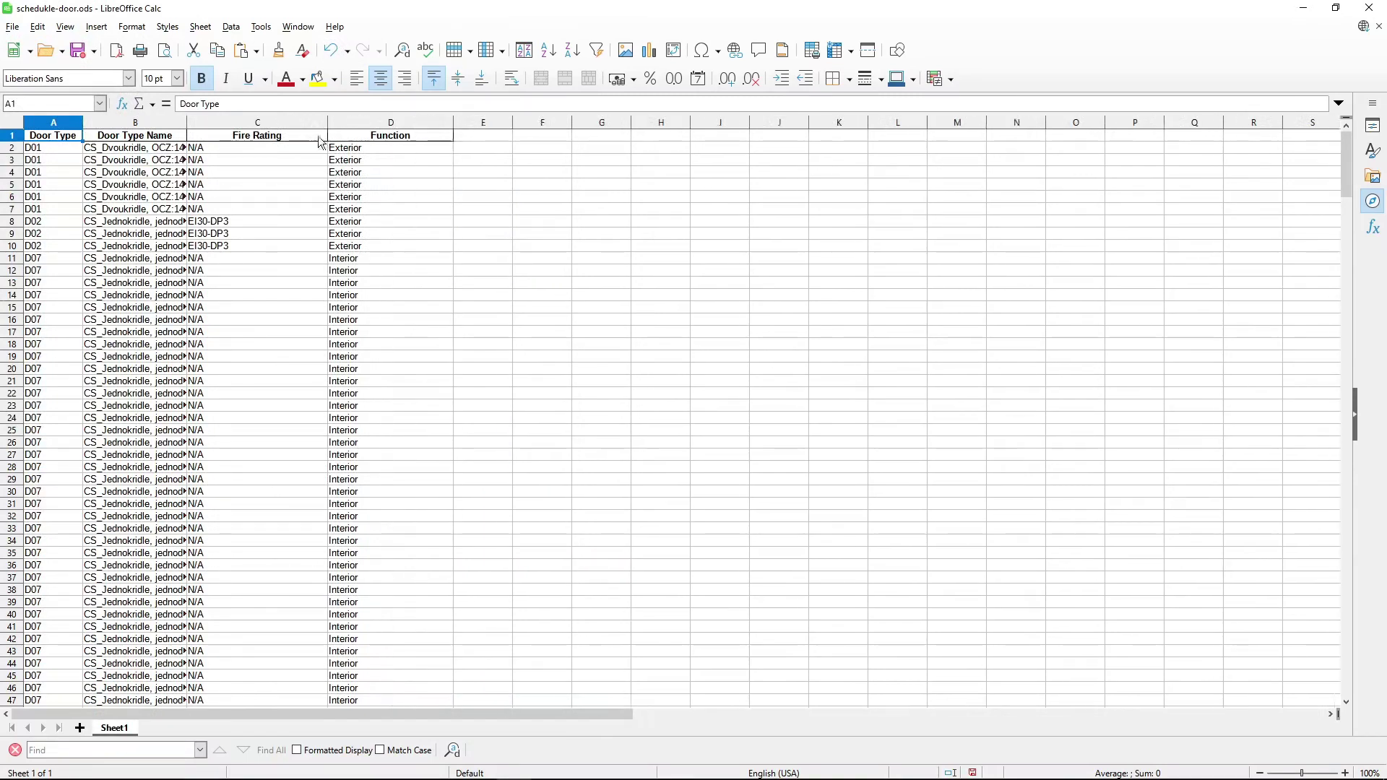
{"action": "left_click_drag", "start_coordinate": [187, 122], "coordinate": [212, 122]}
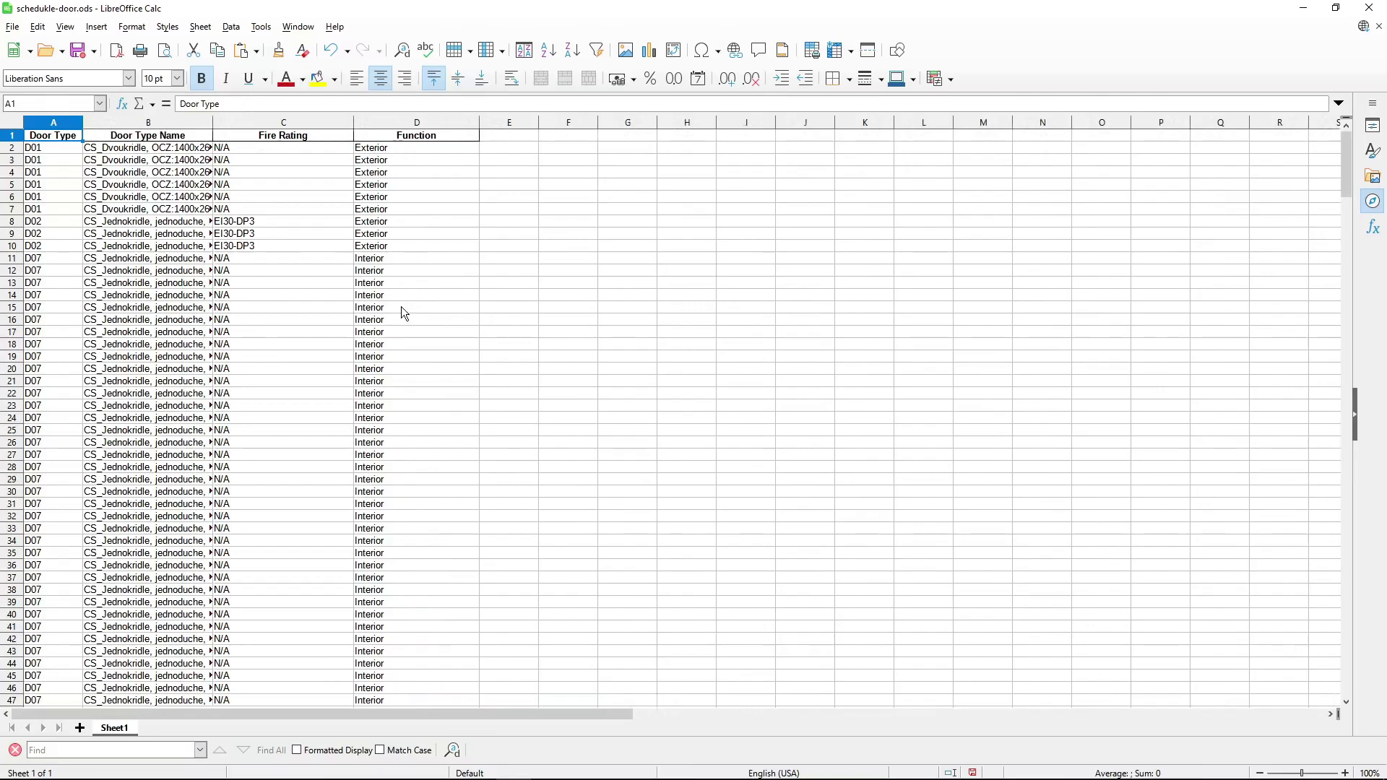
Examine how the exported door rows are ordered and repeated by door type in schedukle-door.ods.
{"action": "key", "text": "alt+Tab"}
{"action": "key", "text": "alt+Tab"}
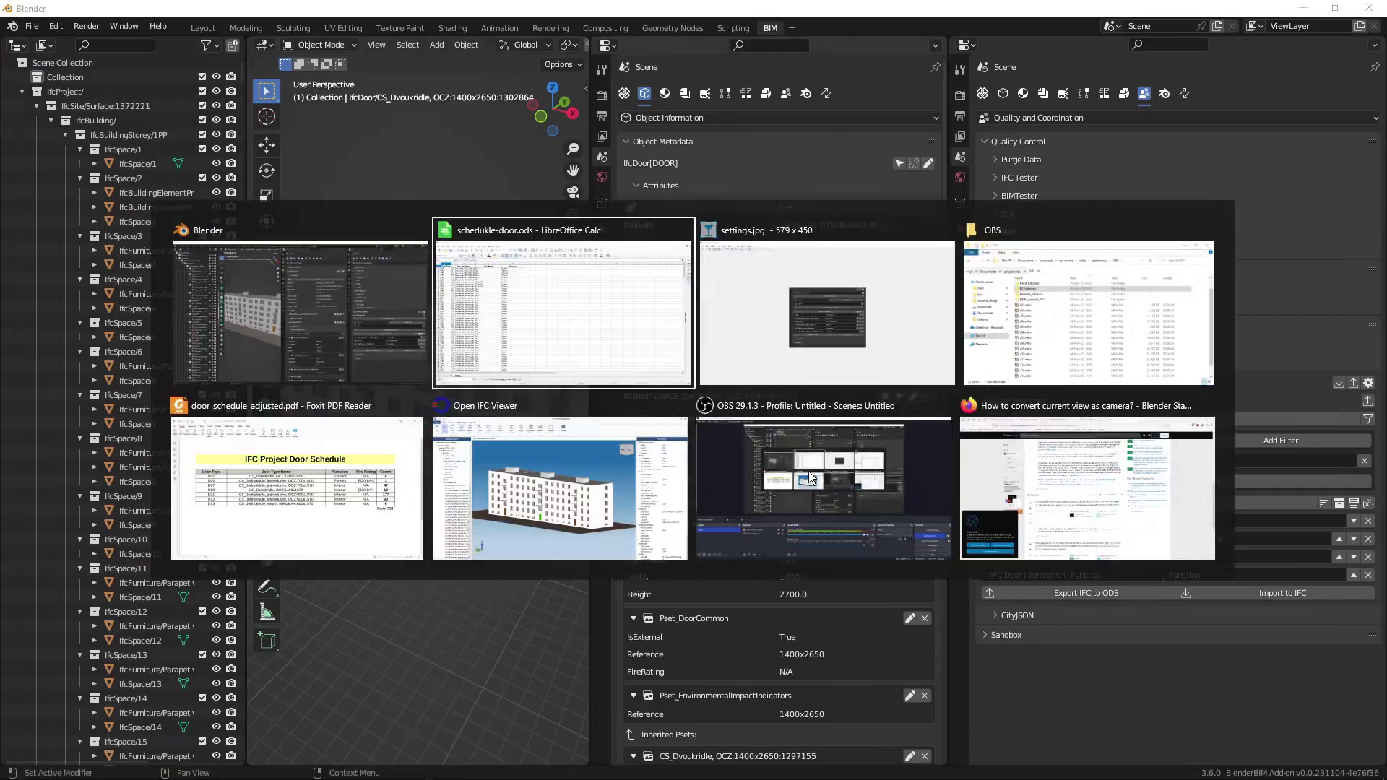
{"action": "left_click", "coordinate": [523, 381]}
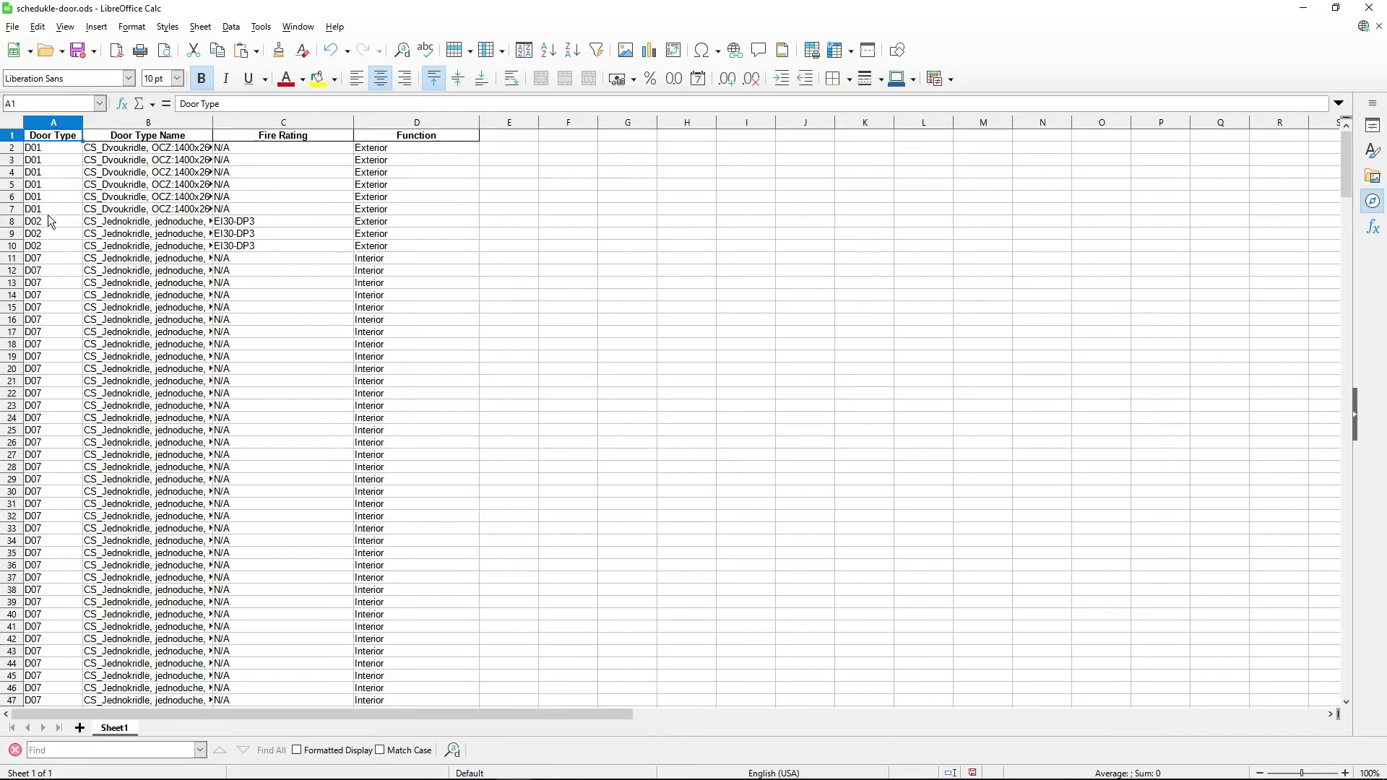
{"action": "scroll", "coordinate": [71, 467], "scroll_direction": "down", "scroll_amount": 17}
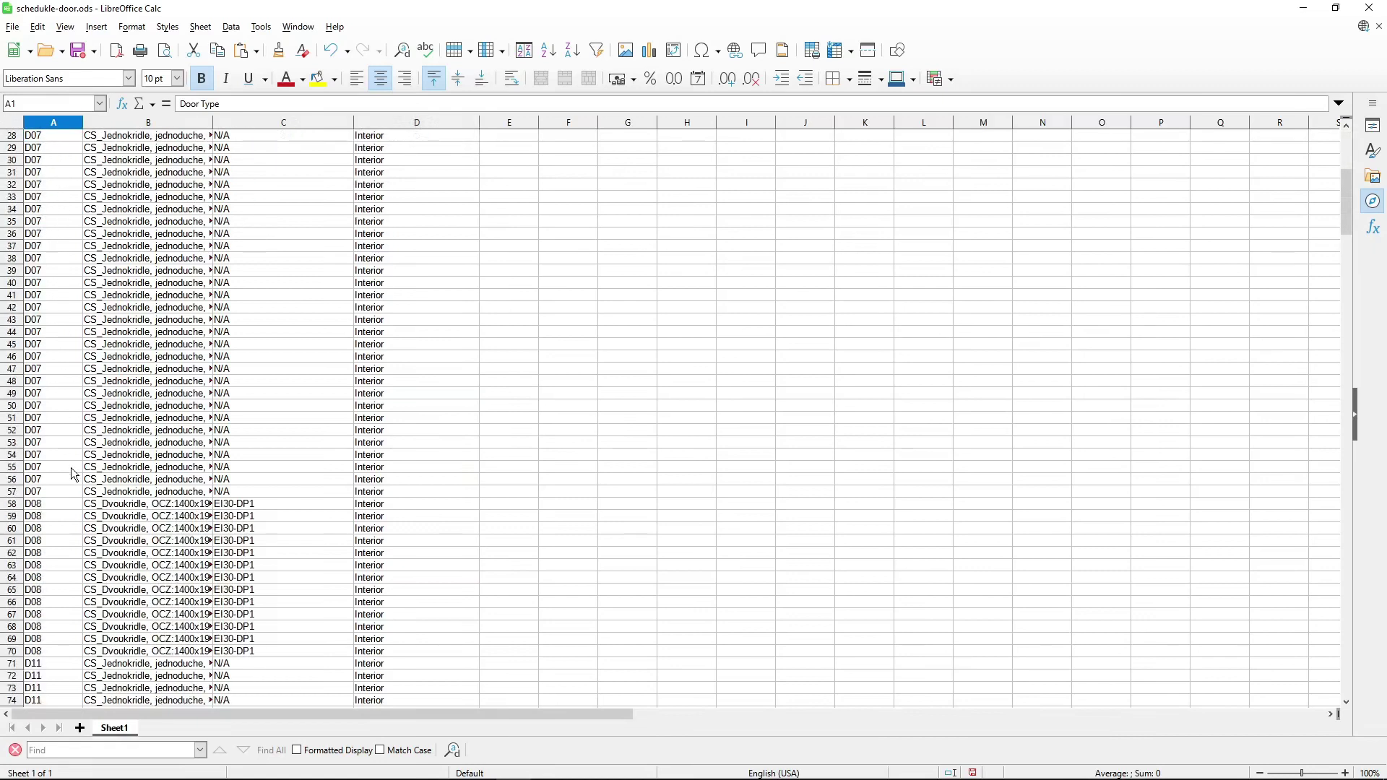
{"action": "scroll", "coordinate": [71, 467], "scroll_direction": "down", "scroll_amount": 7}
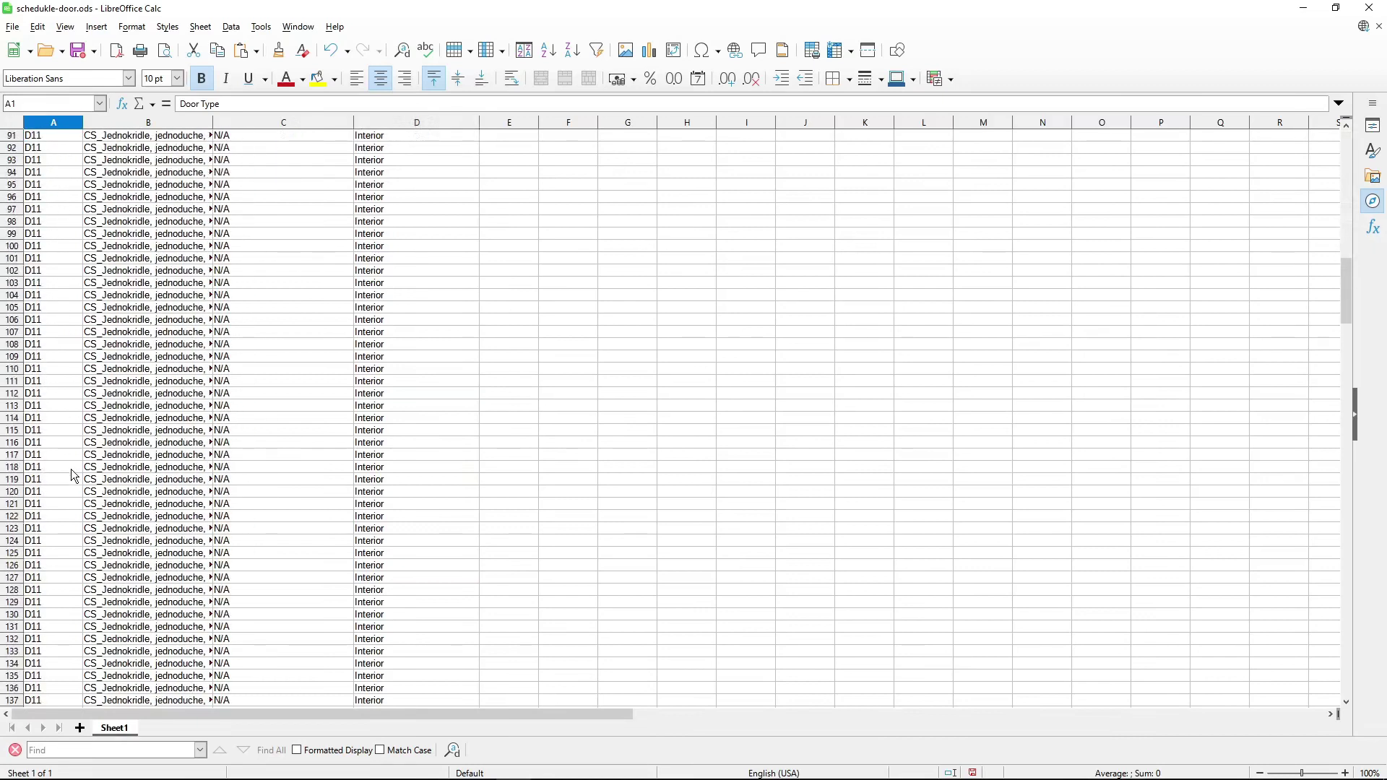
{"action": "scroll", "coordinate": [71, 470], "scroll_direction": "up", "scroll_amount": 5}
{"action": "scroll", "coordinate": [71, 470], "scroll_direction": "up", "scroll_amount": 19}
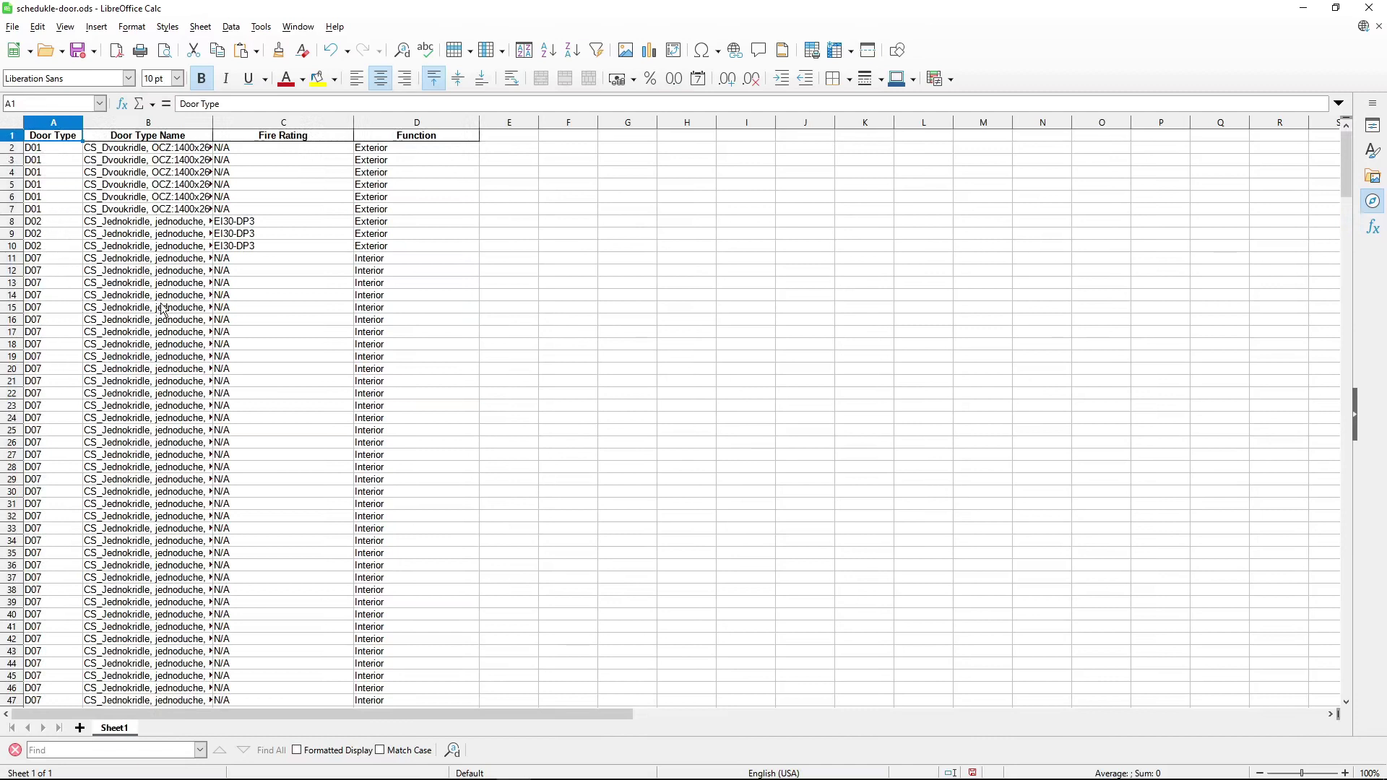
Switch to Blender, set the Door Type attribute to Group so identical rows merge, and export the doors over schedukle-door.ods.
{"action": "key", "text": "alt+Tab"}
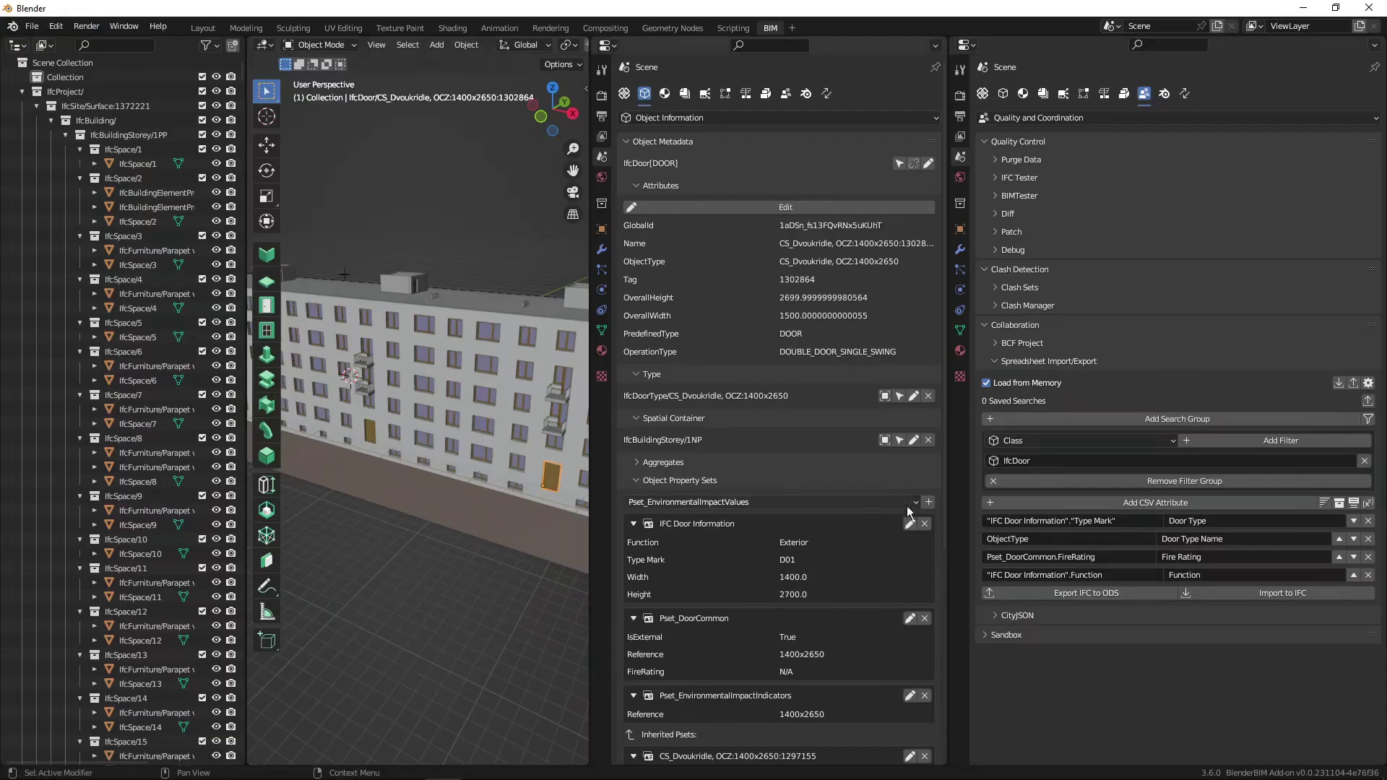
{"action": "left_click", "coordinate": [1340, 503]}
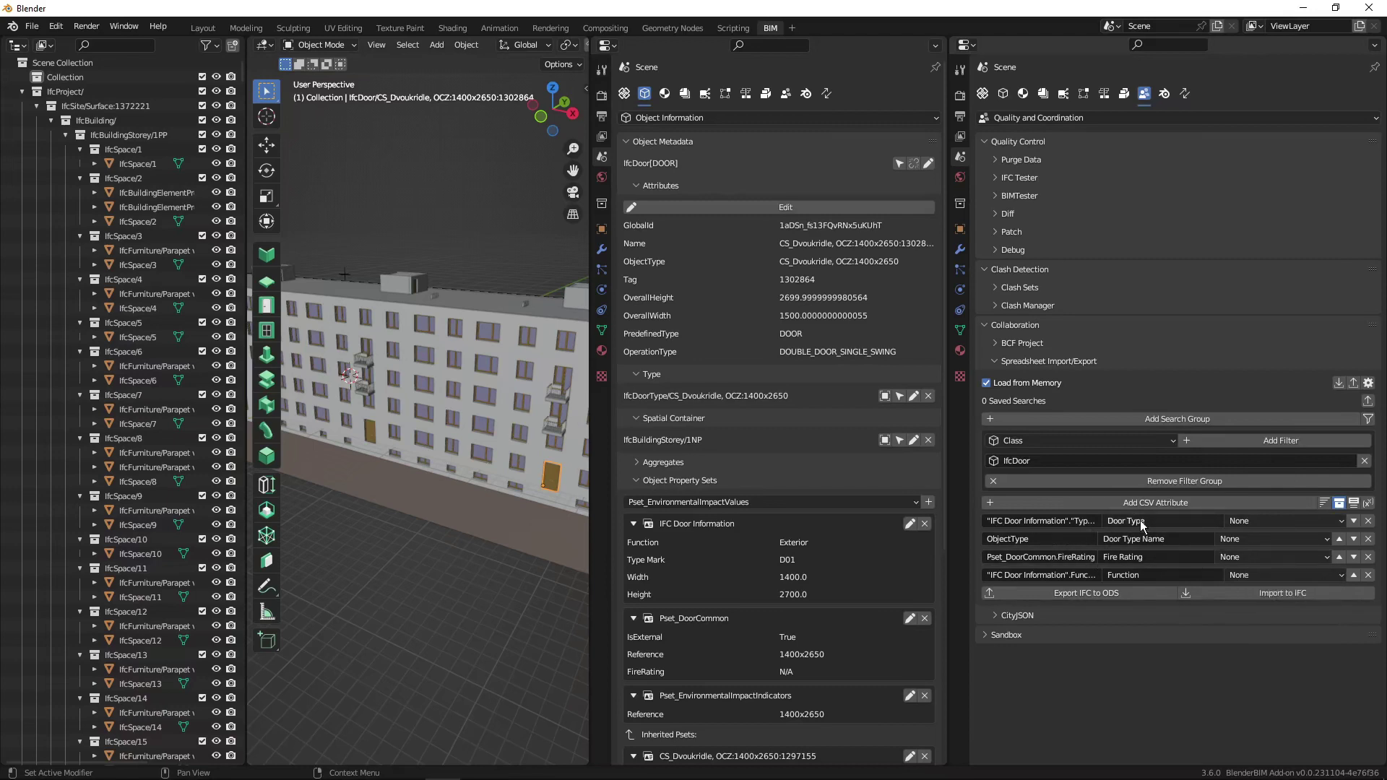
{"action": "left_click", "coordinate": [1267, 520]}
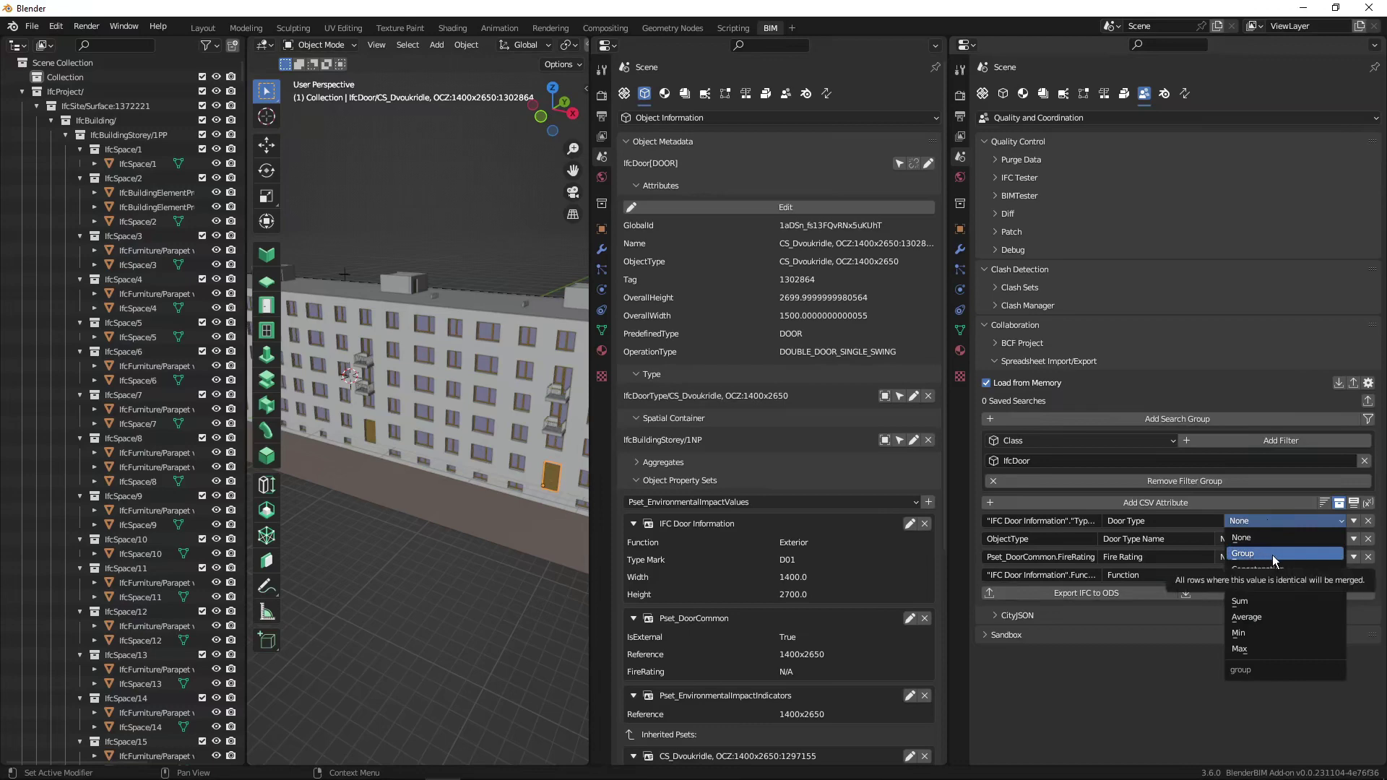
{"action": "left_click", "coordinate": [1272, 555]}
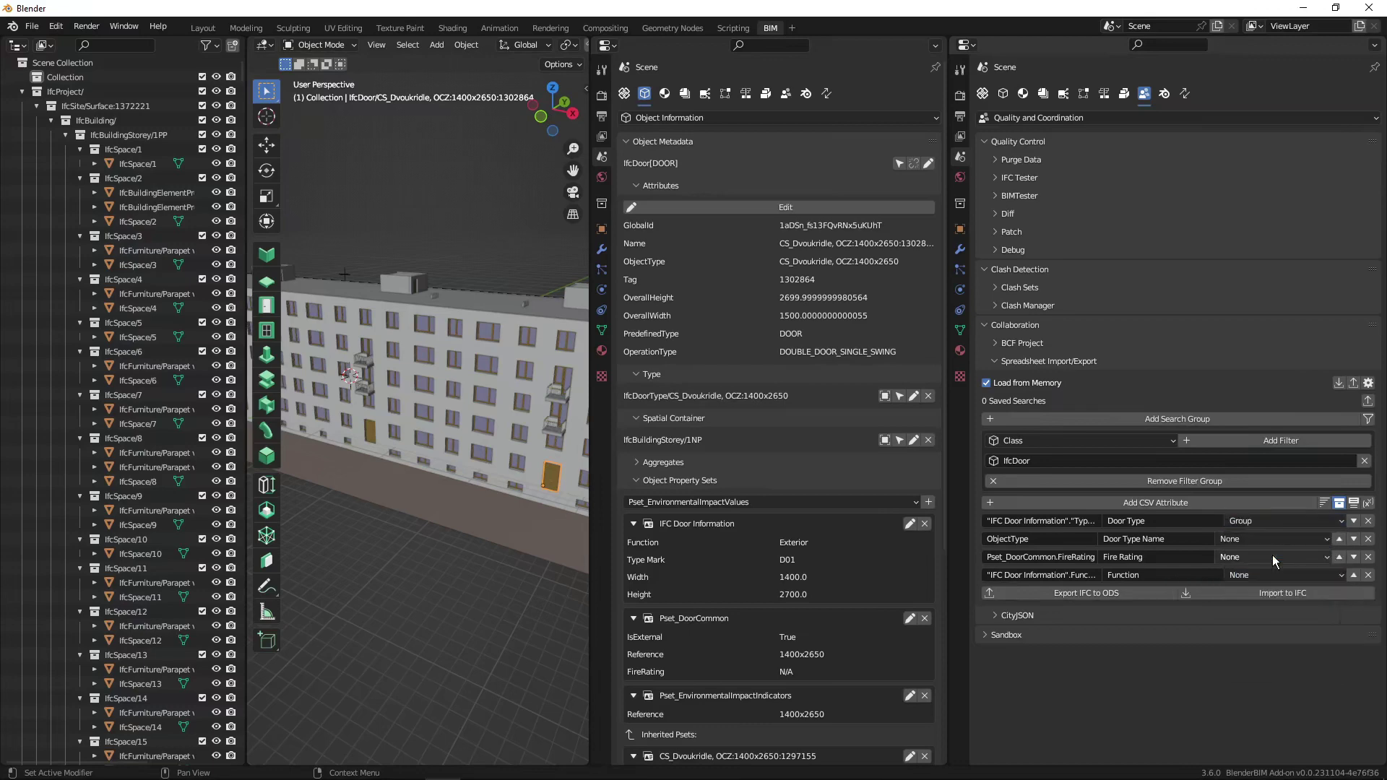
{"action": "left_click", "coordinate": [1103, 595]}
{"action": "double_click", "coordinate": [552, 347]}
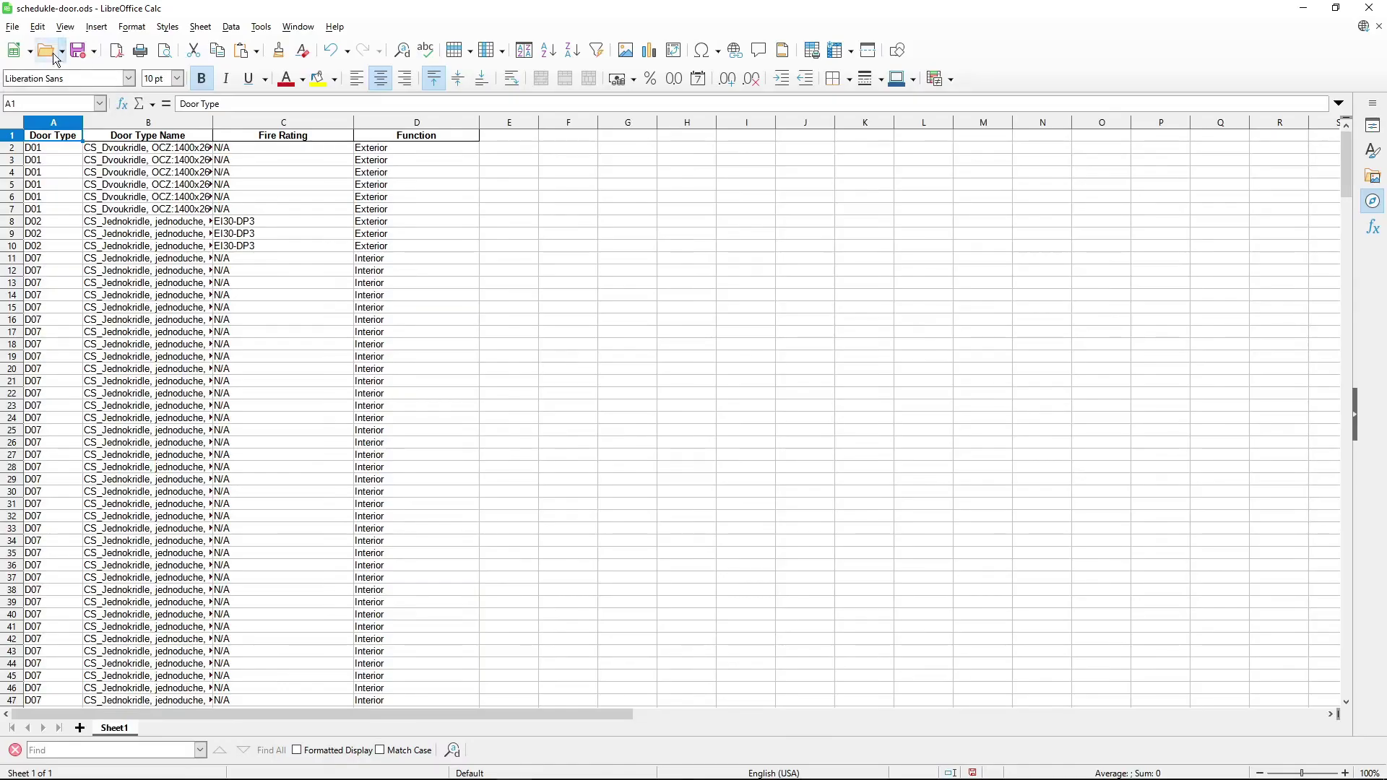
Reload schedukle-door.ods discarding the changes, and widen the Door Type, Door Type Name, Fire Rating and Function columns.
{"action": "left_click", "coordinate": [12, 26]}
{"action": "left_click", "coordinate": [42, 163]}
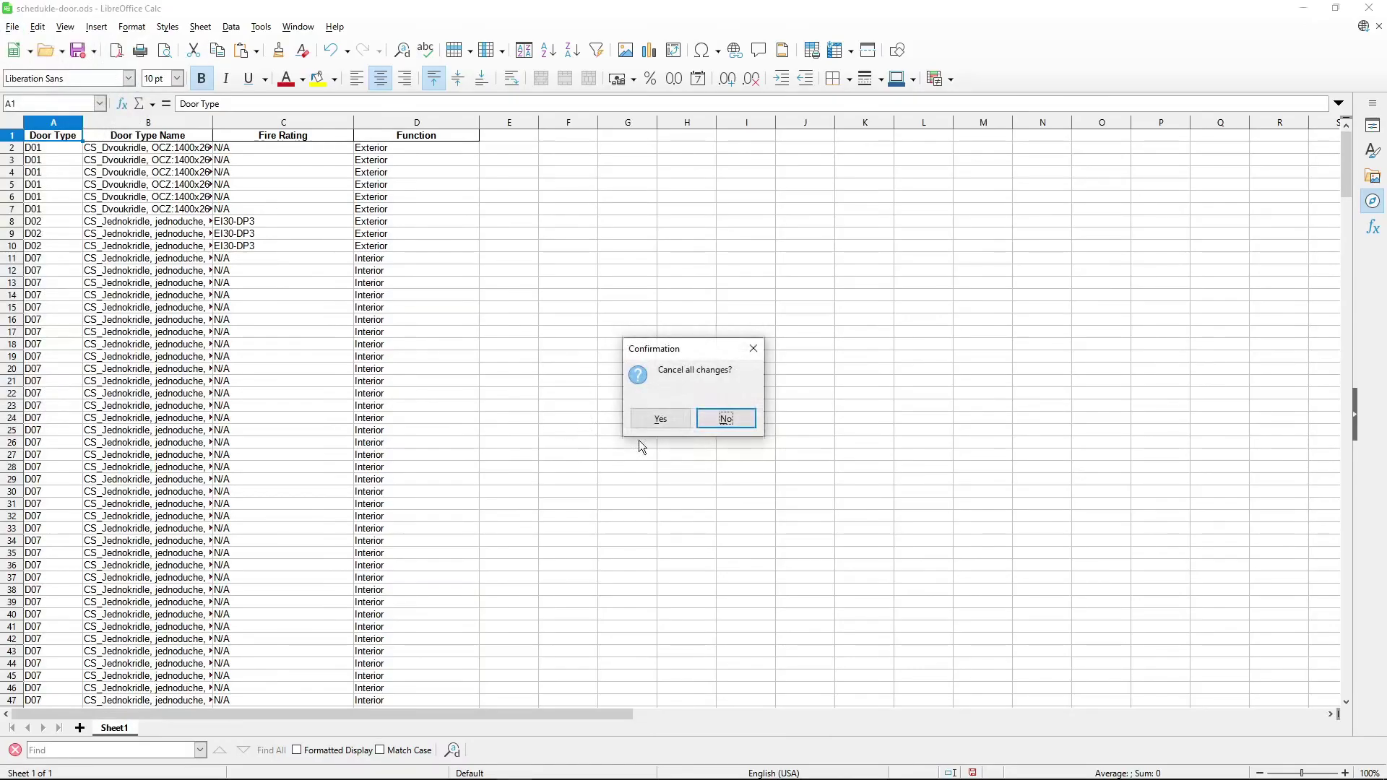
{"action": "left_click", "coordinate": [650, 418]}
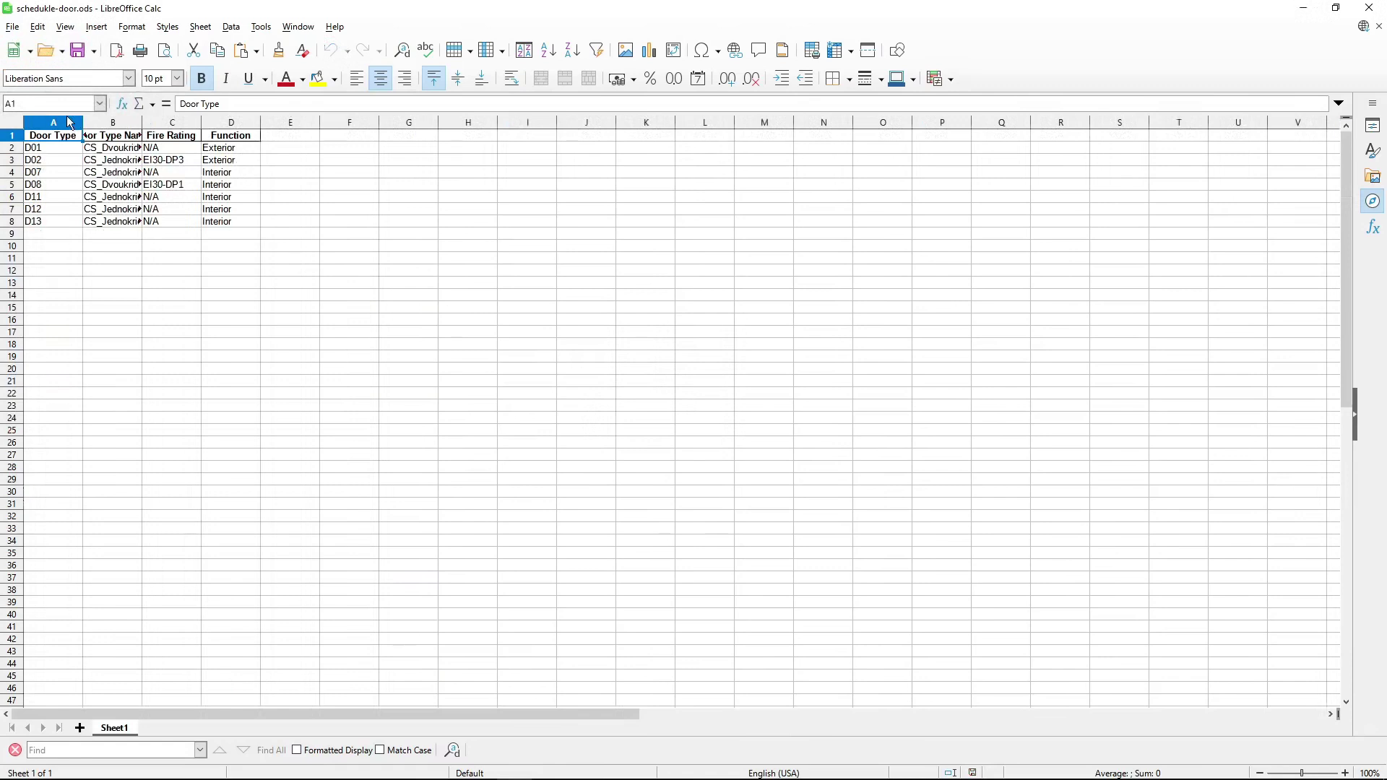
{"action": "left_click_drag", "start_coordinate": [83, 122], "coordinate": [484, 122]}
{"action": "left_click", "coordinate": [180, 122]}
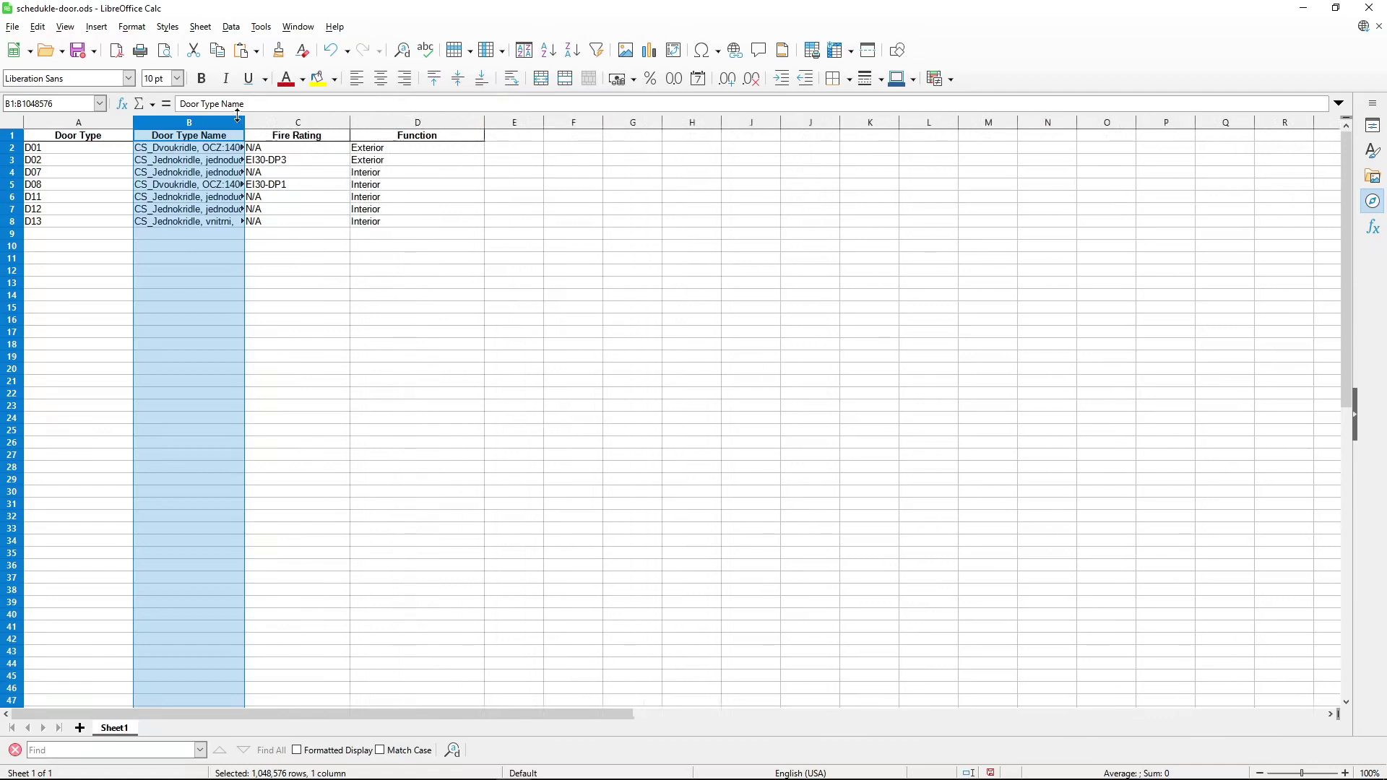
{"action": "left_click_drag", "start_coordinate": [244, 122], "coordinate": [360, 124]}
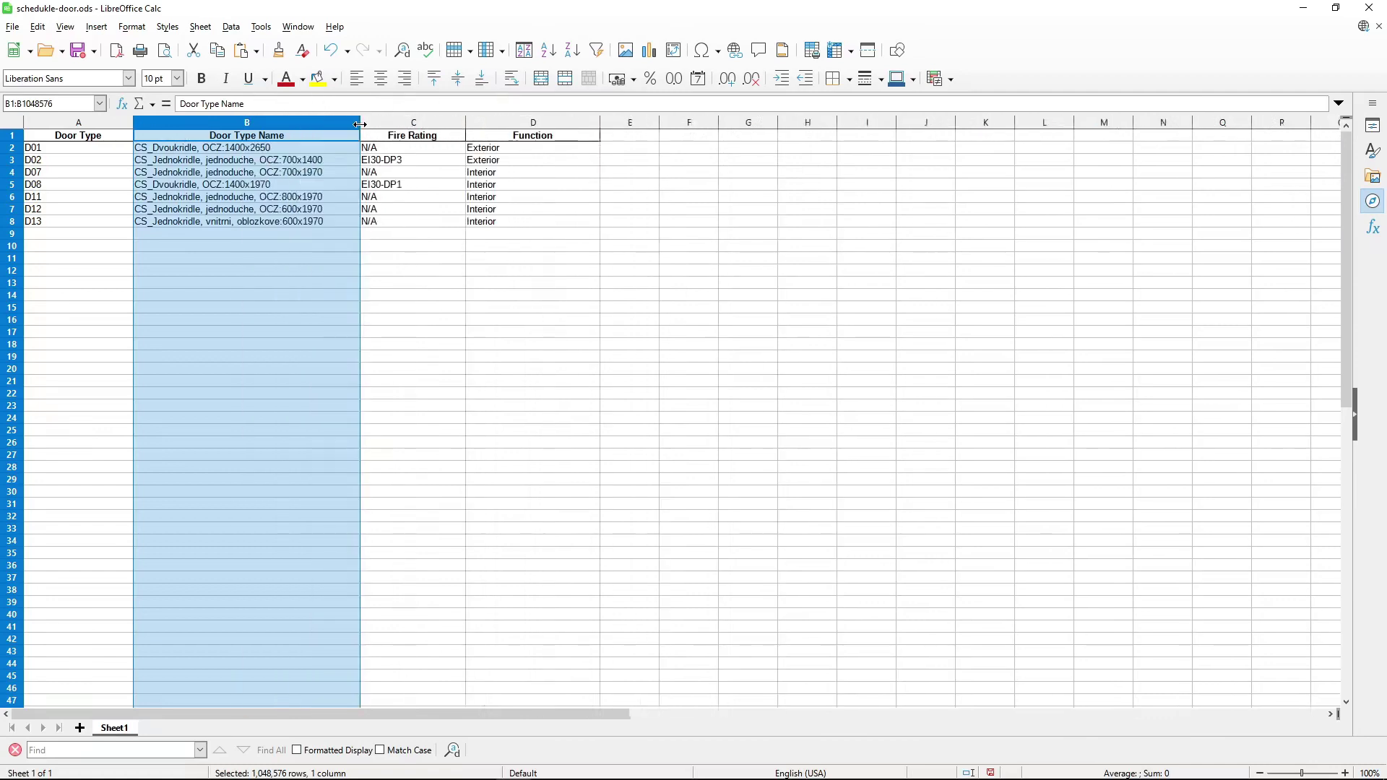
{"action": "left_click", "coordinate": [172, 269]}
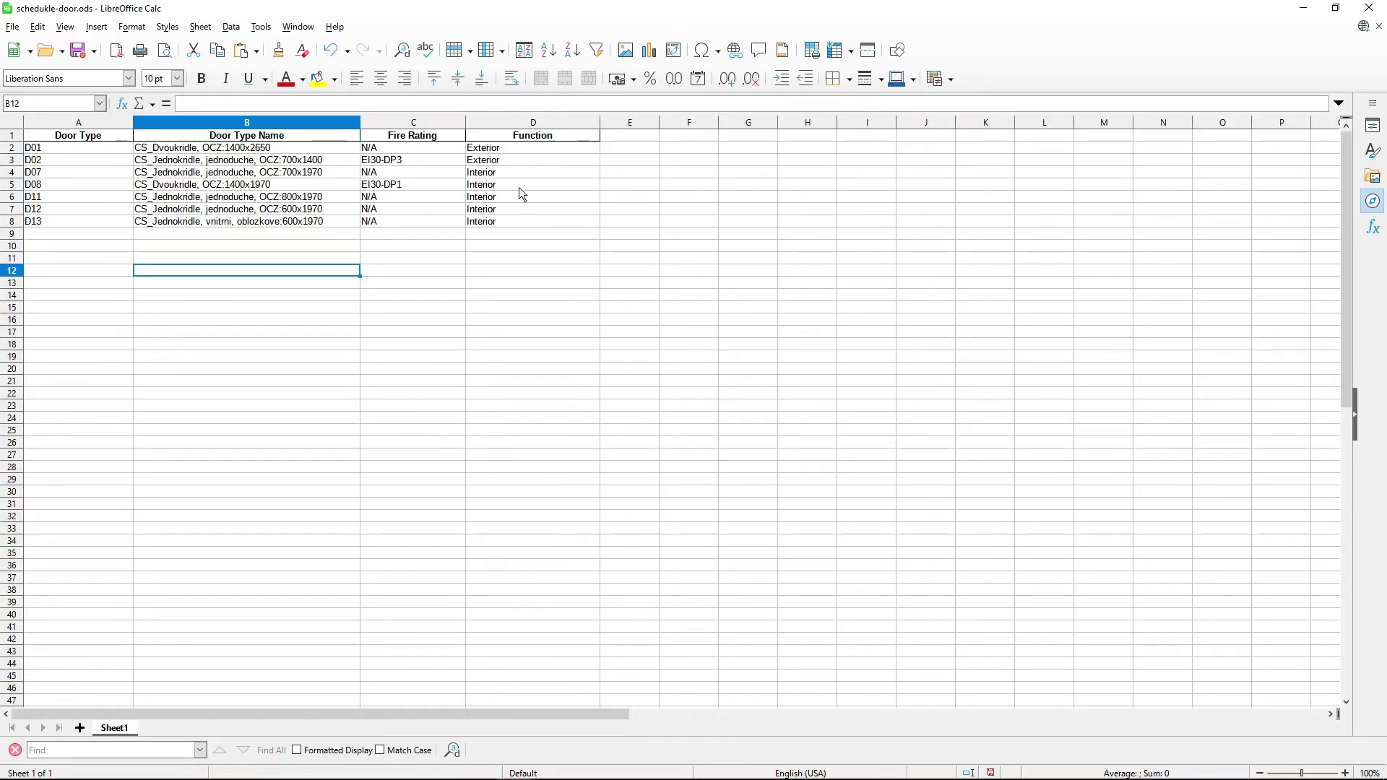
{"action": "left_click_drag", "start_coordinate": [625, 138], "coordinate": [637, 222]}
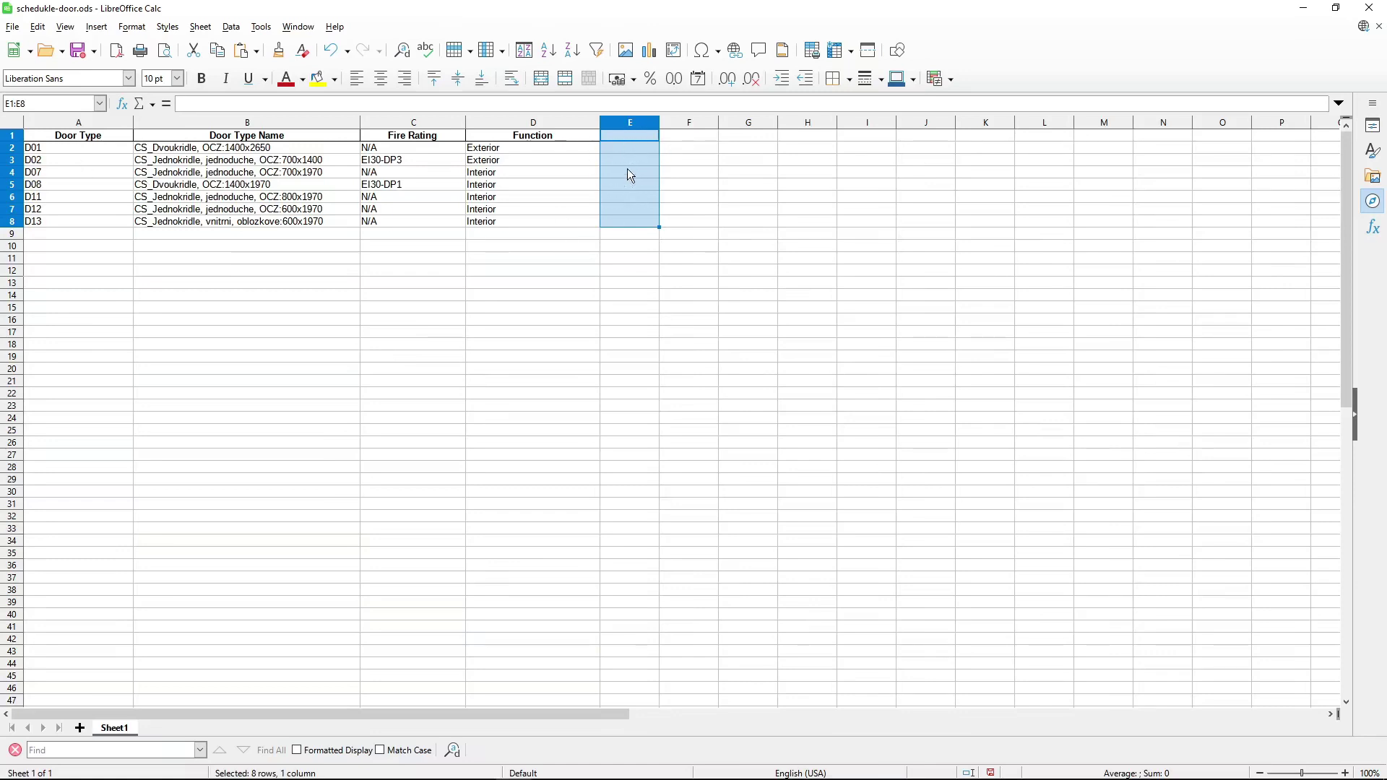
Switch to Blender, add another CSV attribute with the header Count, and widen the spreadsheet export area.
{"action": "key", "text": "alt+Tab"}
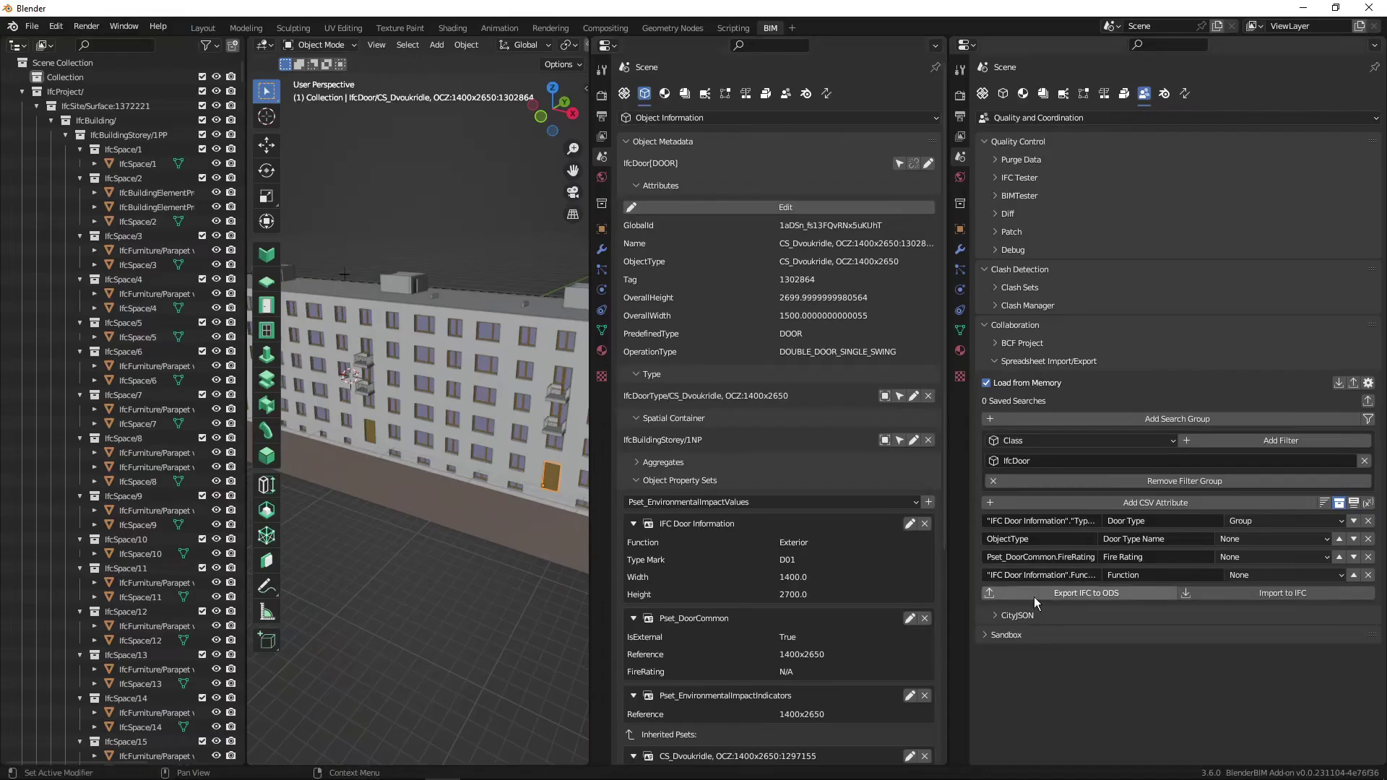
{"action": "left_click", "coordinate": [1148, 505]}
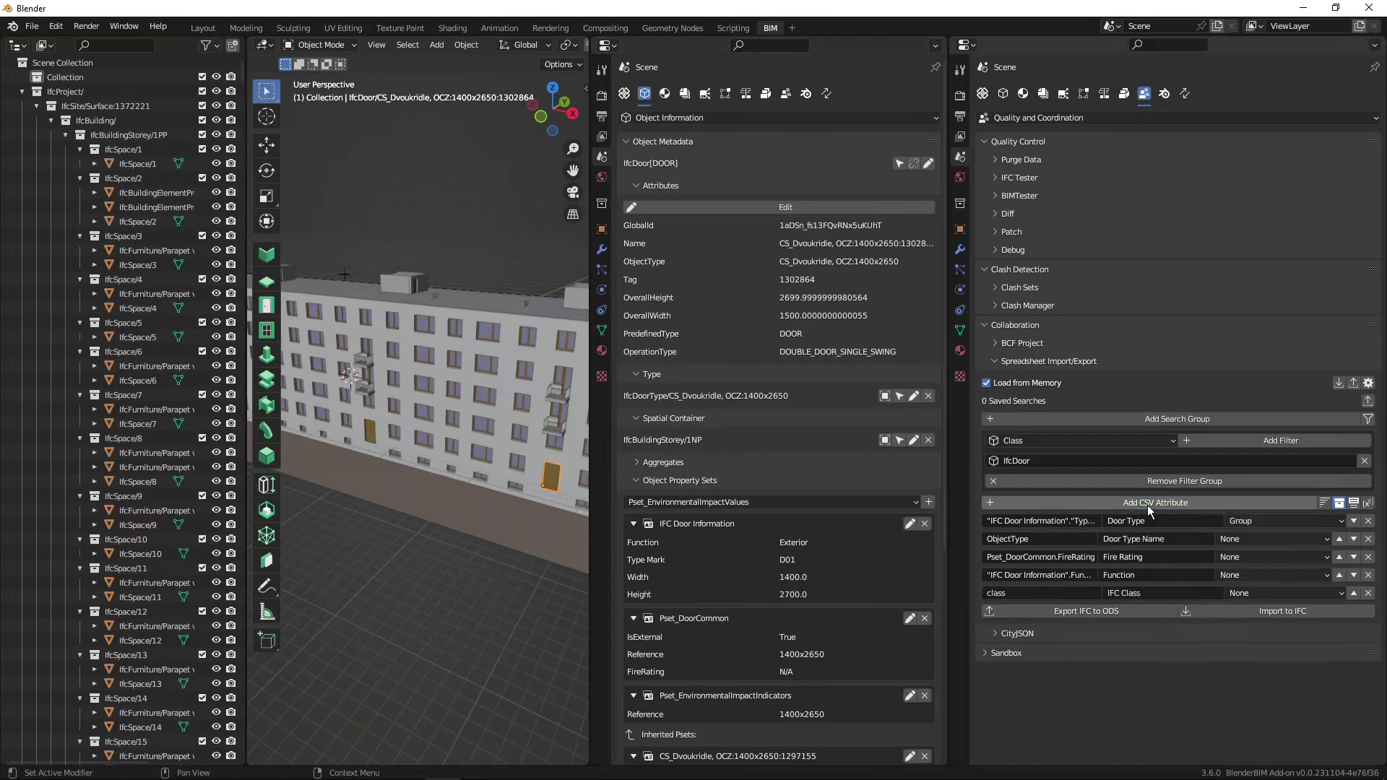
{"action": "left_click", "coordinate": [1154, 594]}
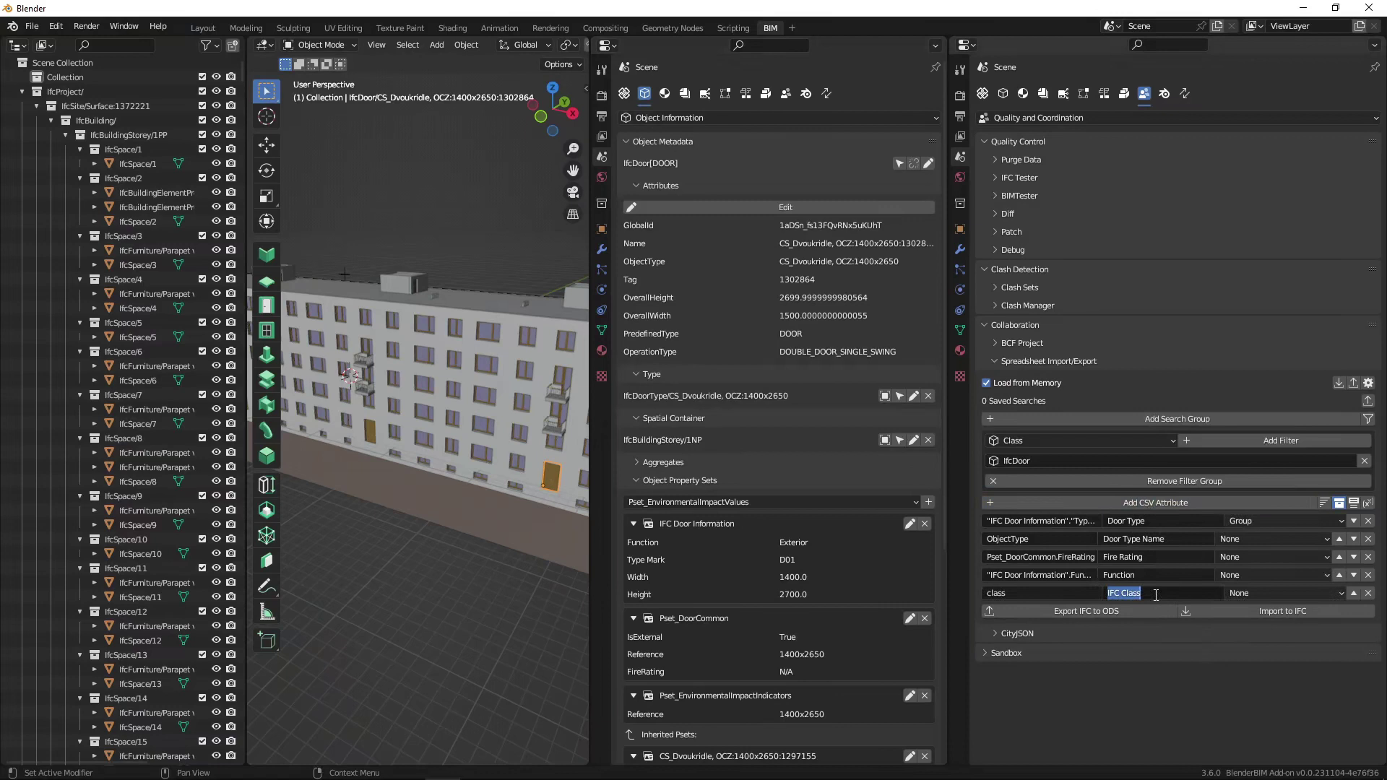
{"action": "type", "text": "Count"}
{"action": "key", "text": "Return"}
{"action": "left_click_drag", "start_coordinate": [947, 553], "coordinate": [854, 554]}
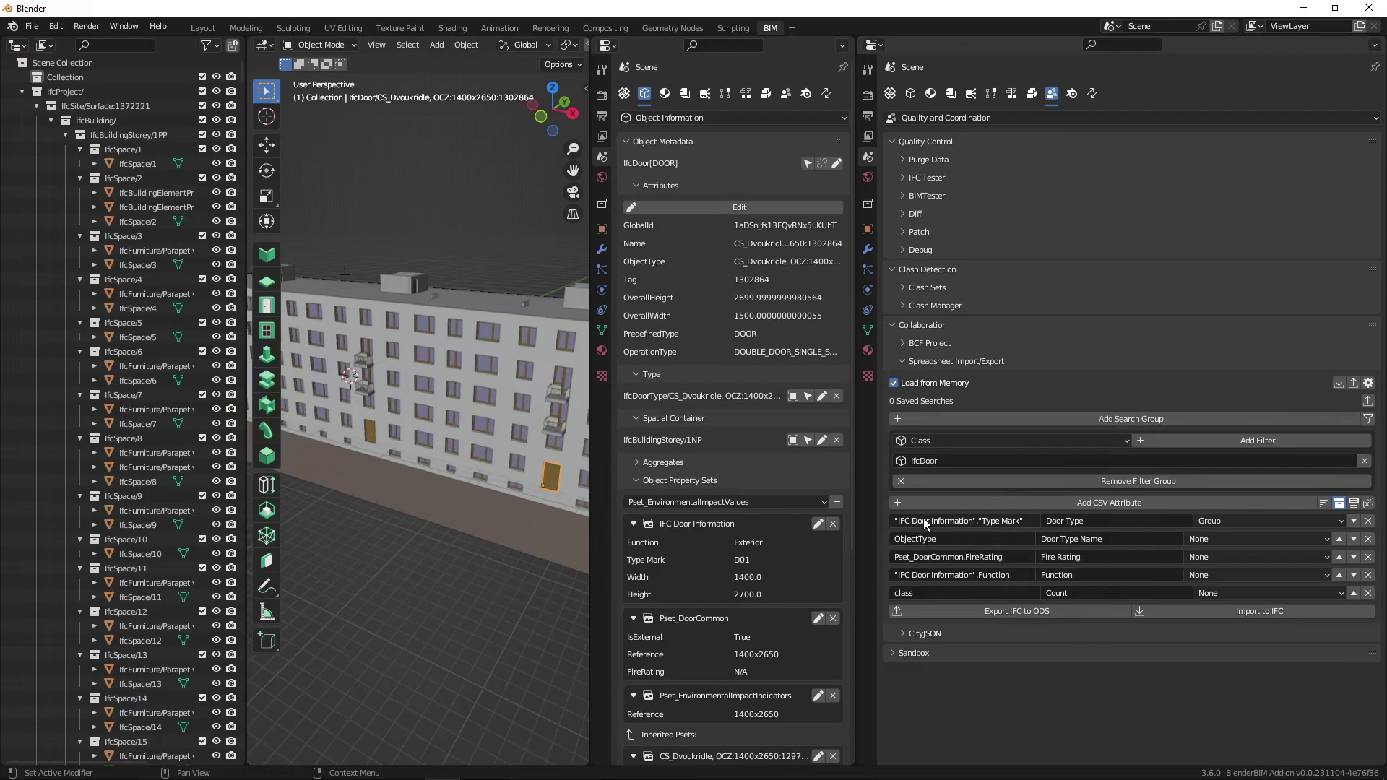
Set the Count attribute's query to "IFC Door Information"."Type Mark".count and export the doors over schedukle-door.ods.
{"action": "left_click", "coordinate": [1028, 522]}
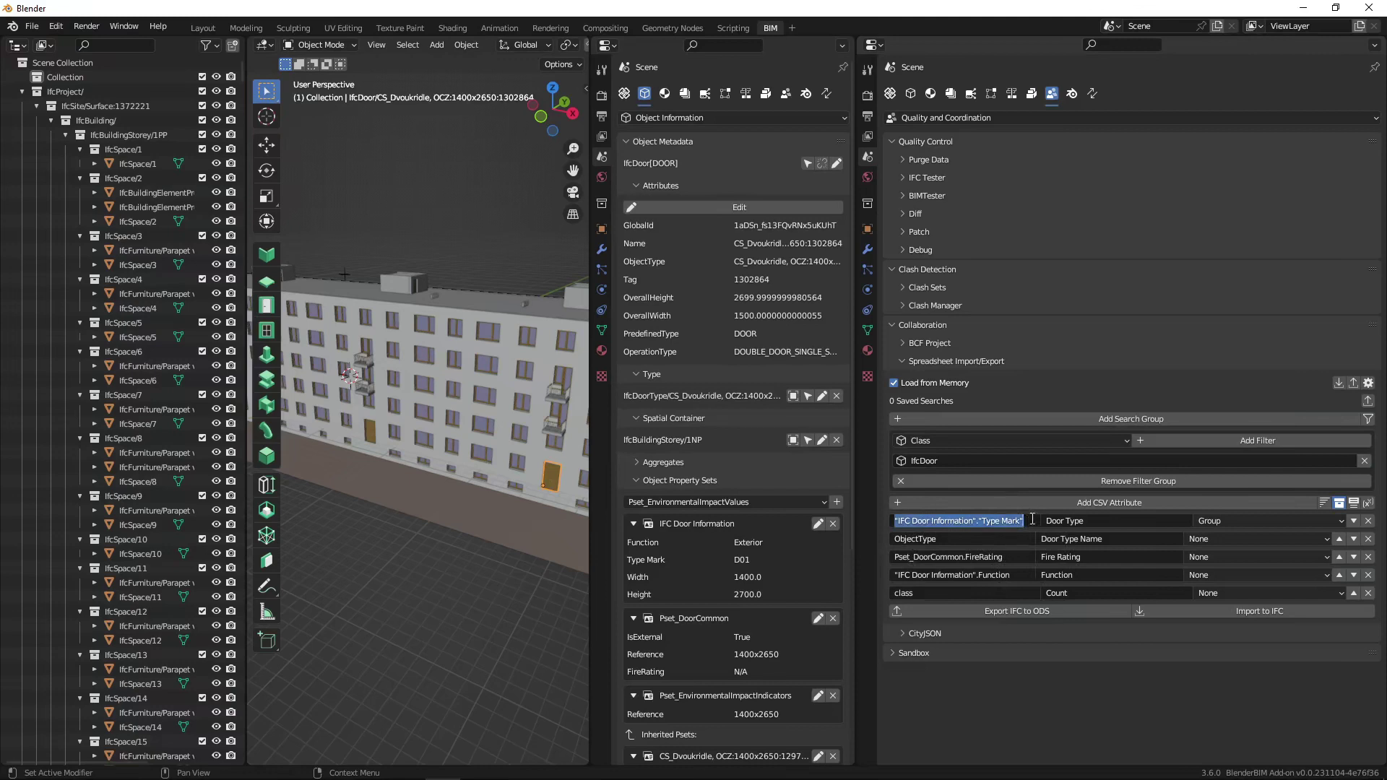
{"action": "key", "text": "ctrl+c"}
{"action": "left_click", "coordinate": [942, 596]}
{"action": "key", "text": "ctrl+v"}
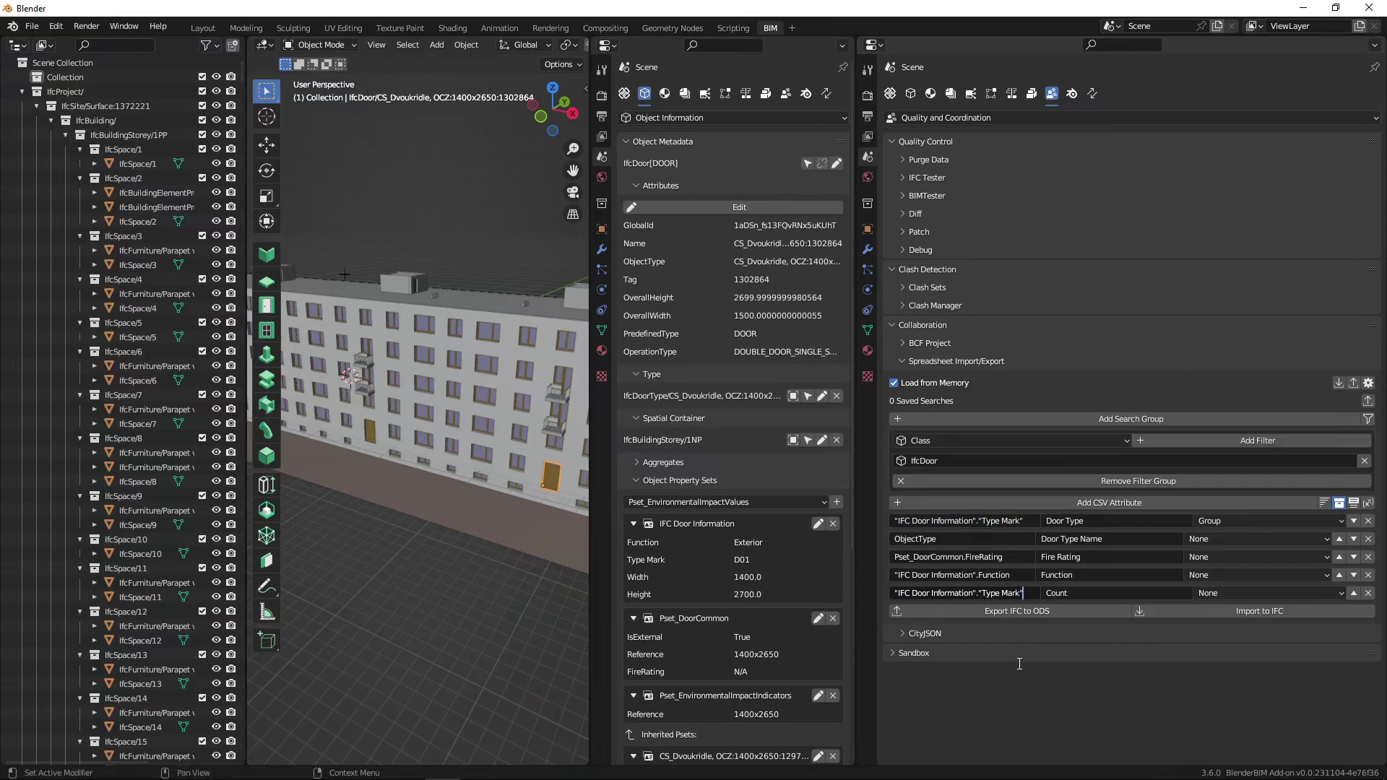
{"action": "type", "text": ".count"}
{"action": "key", "text": "Return"}
{"action": "left_click_drag", "start_coordinate": [870, 570], "coordinate": [775, 572]}
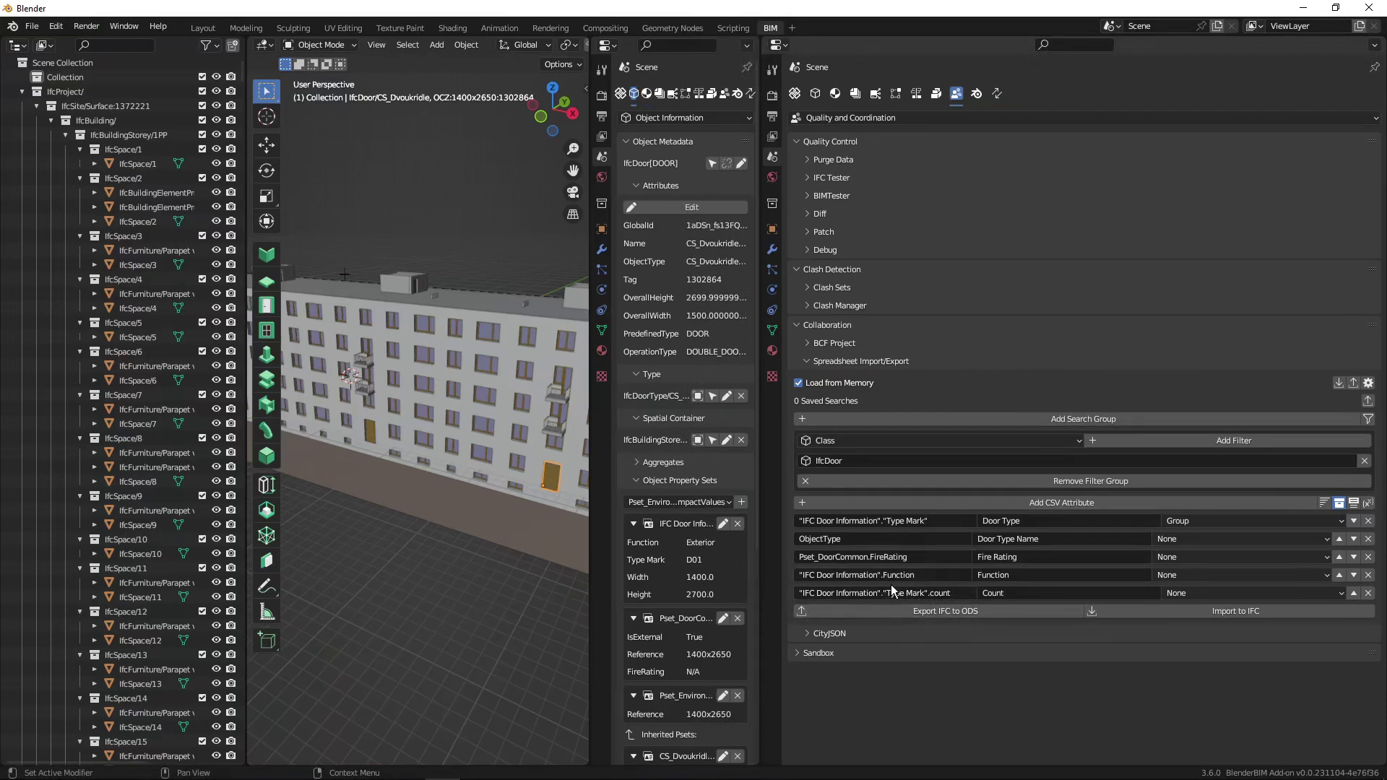
{"action": "left_click", "coordinate": [953, 615]}
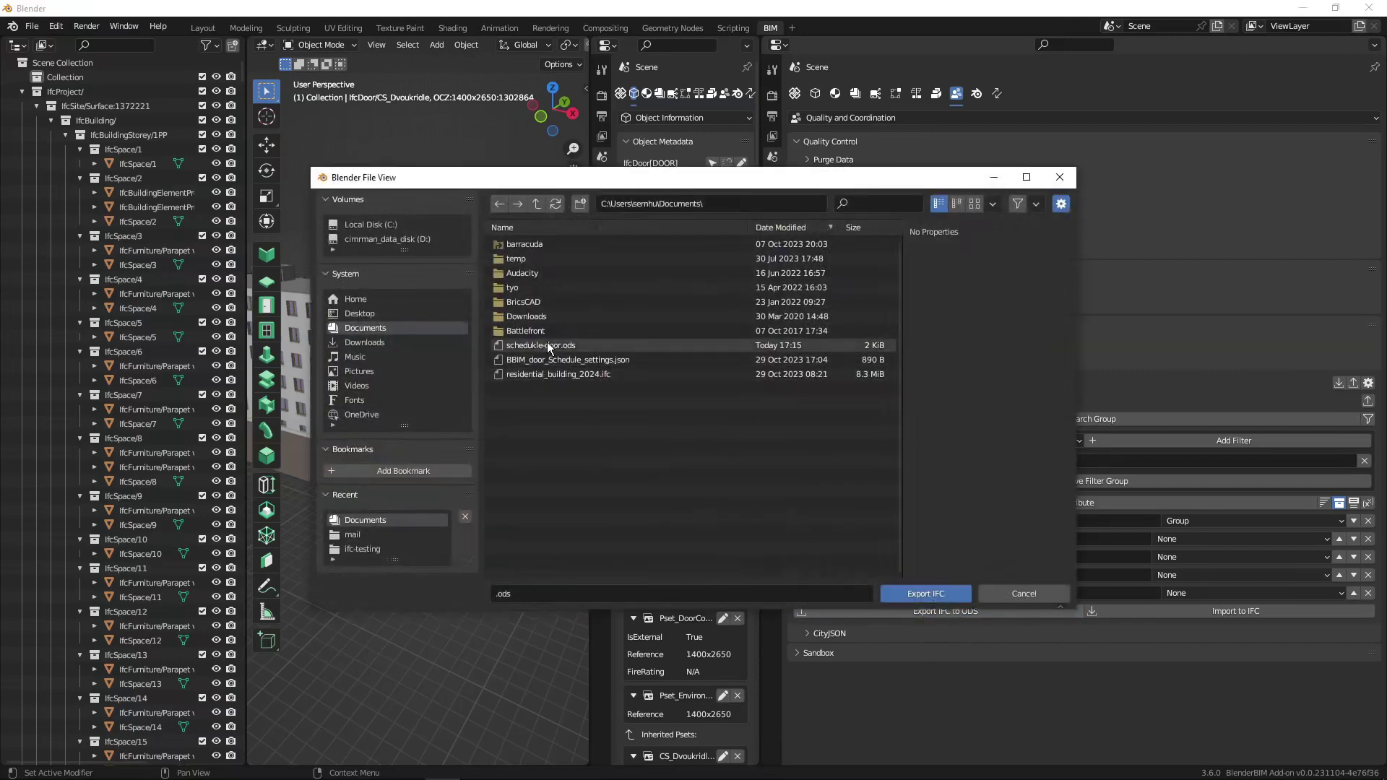
{"action": "double_click", "coordinate": [548, 344]}
Switch to LibreOffice Calc, reload schedukle-door.ods discarding the changes, and widen the Count column.
{"action": "key", "text": "alt+Tab"}
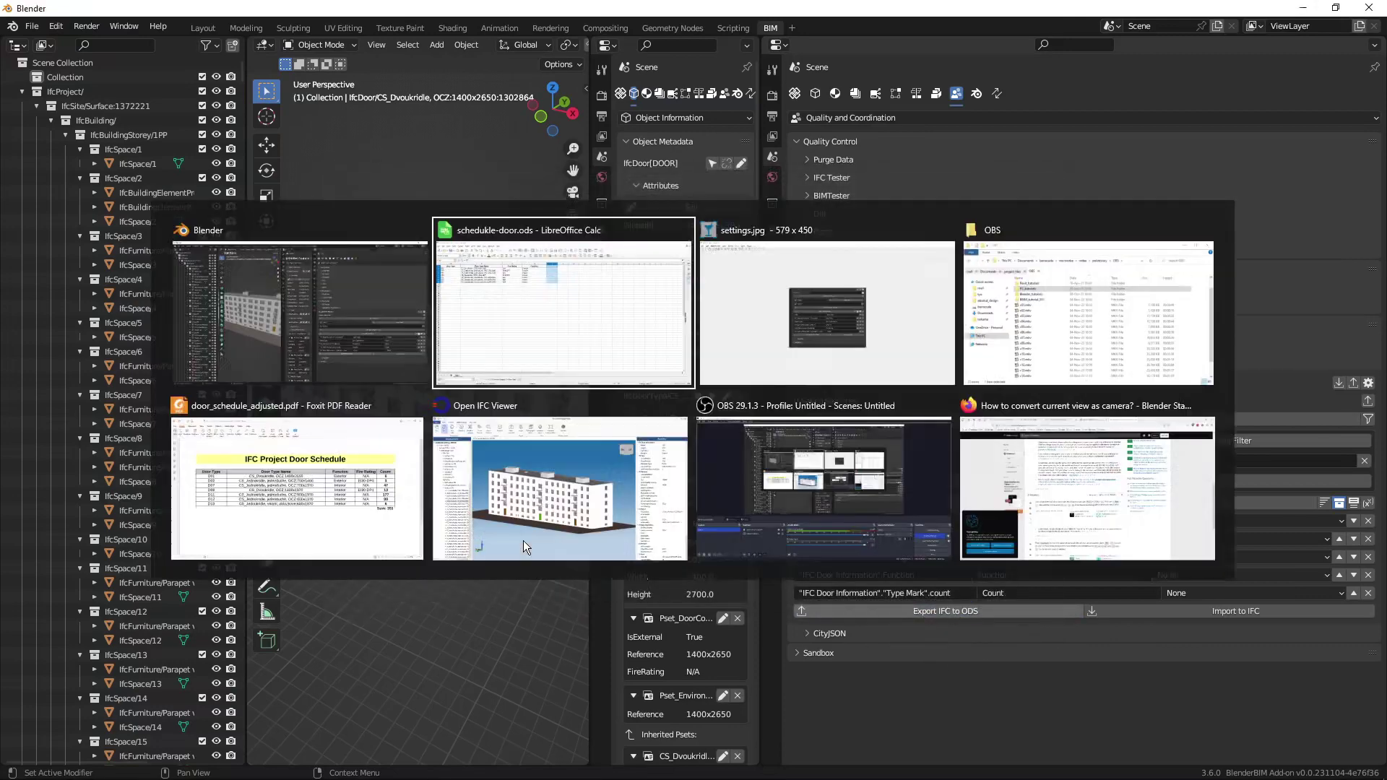
{"action": "left_click", "coordinate": [11, 26]}
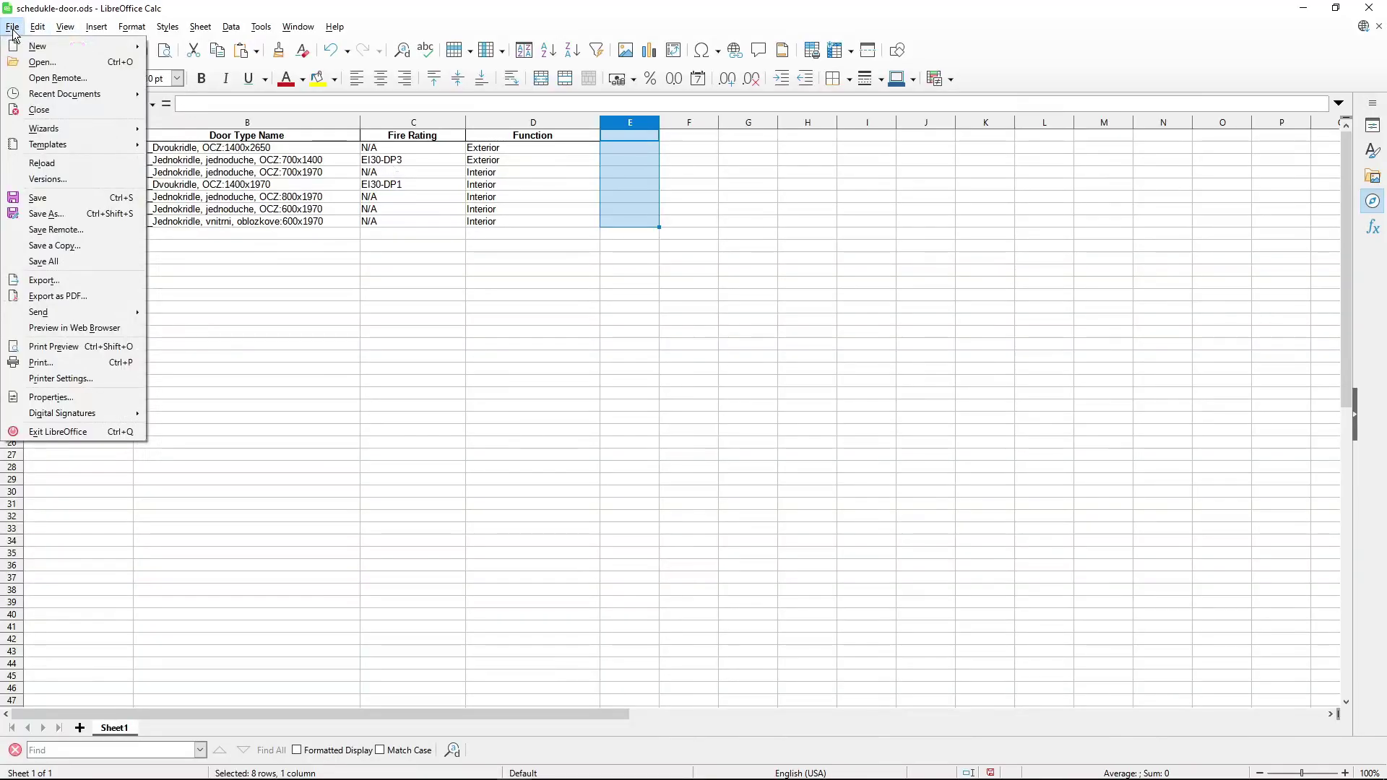
{"action": "left_click", "coordinate": [36, 165]}
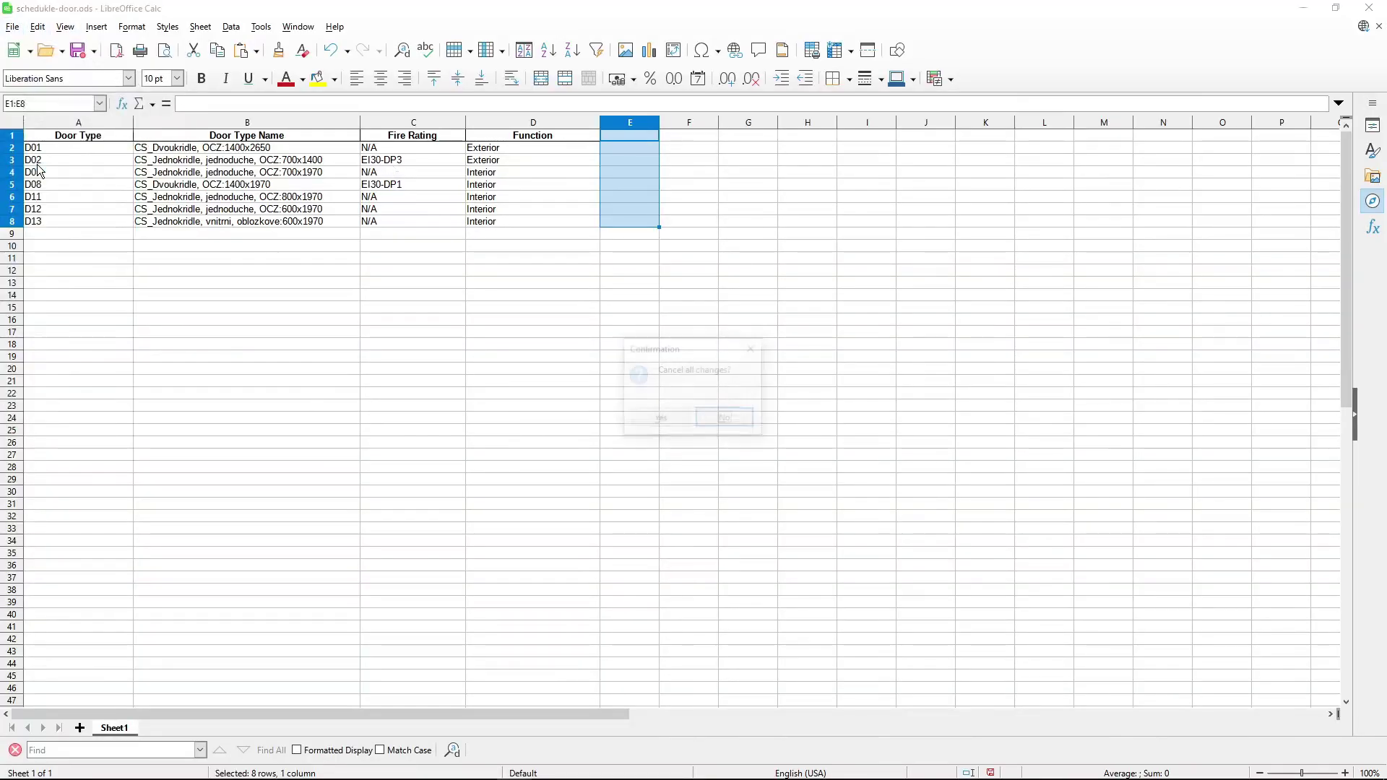
{"action": "left_click", "coordinate": [660, 419]}
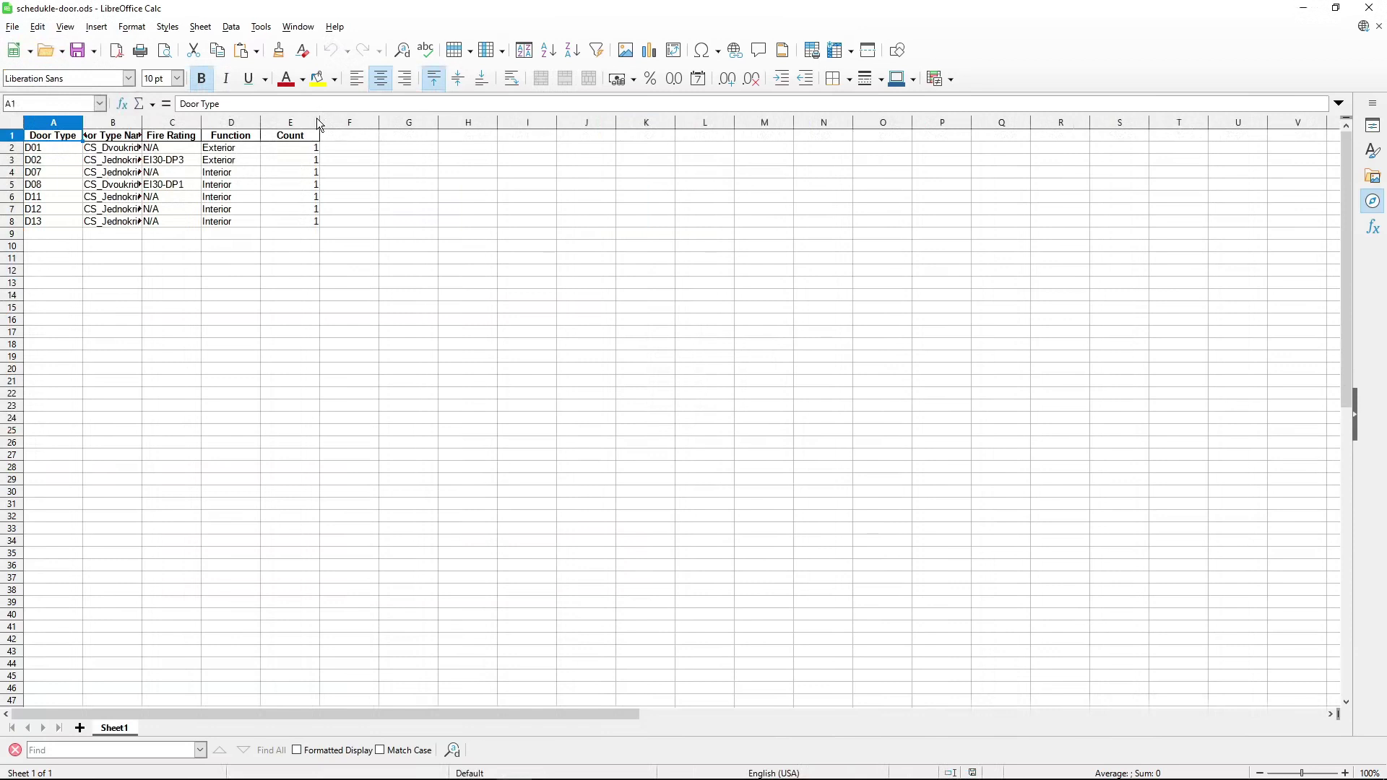
{"action": "left_click_drag", "start_coordinate": [320, 118], "coordinate": [413, 118]}
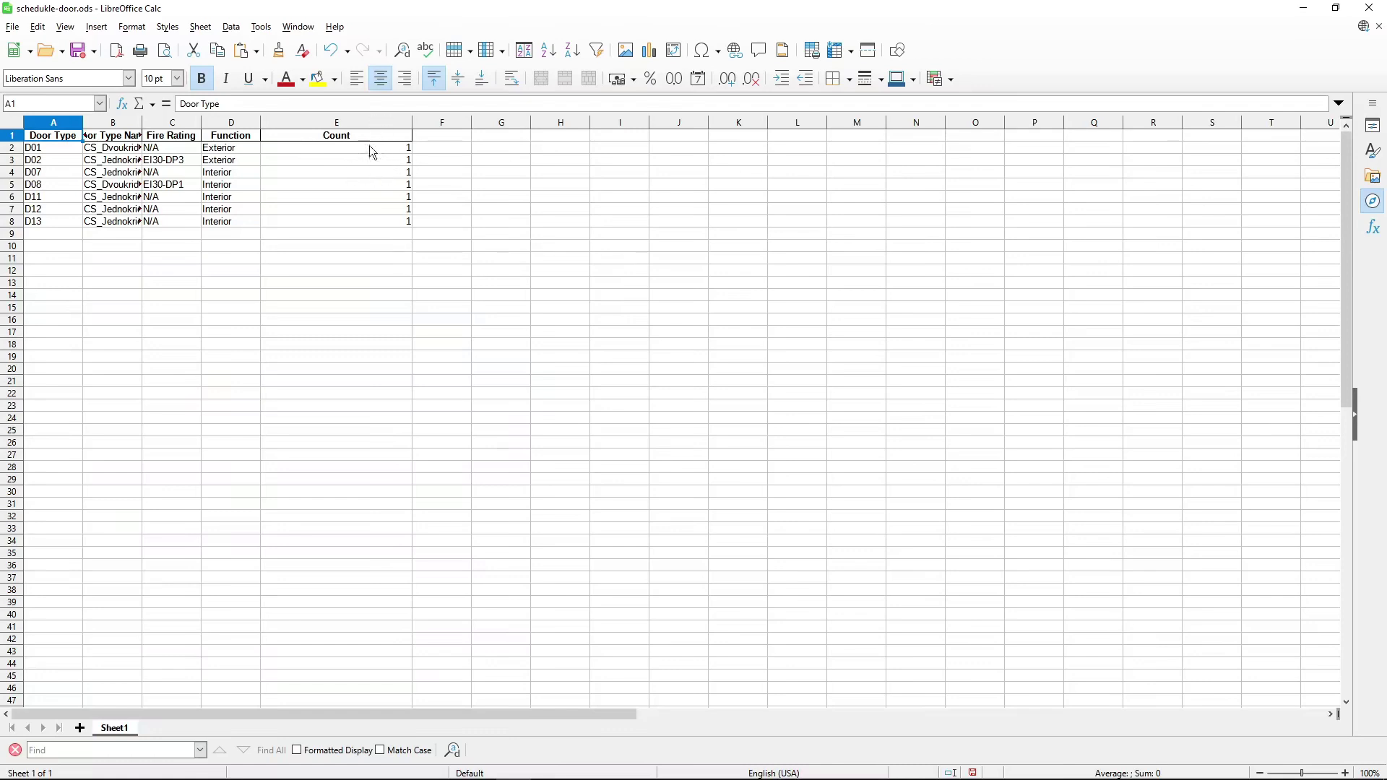
Switch to Blender, set the Count attribute's grouping to Sum, and export the doors over schedukle-door.ods.
{"action": "key", "text": "alt+Tab"}
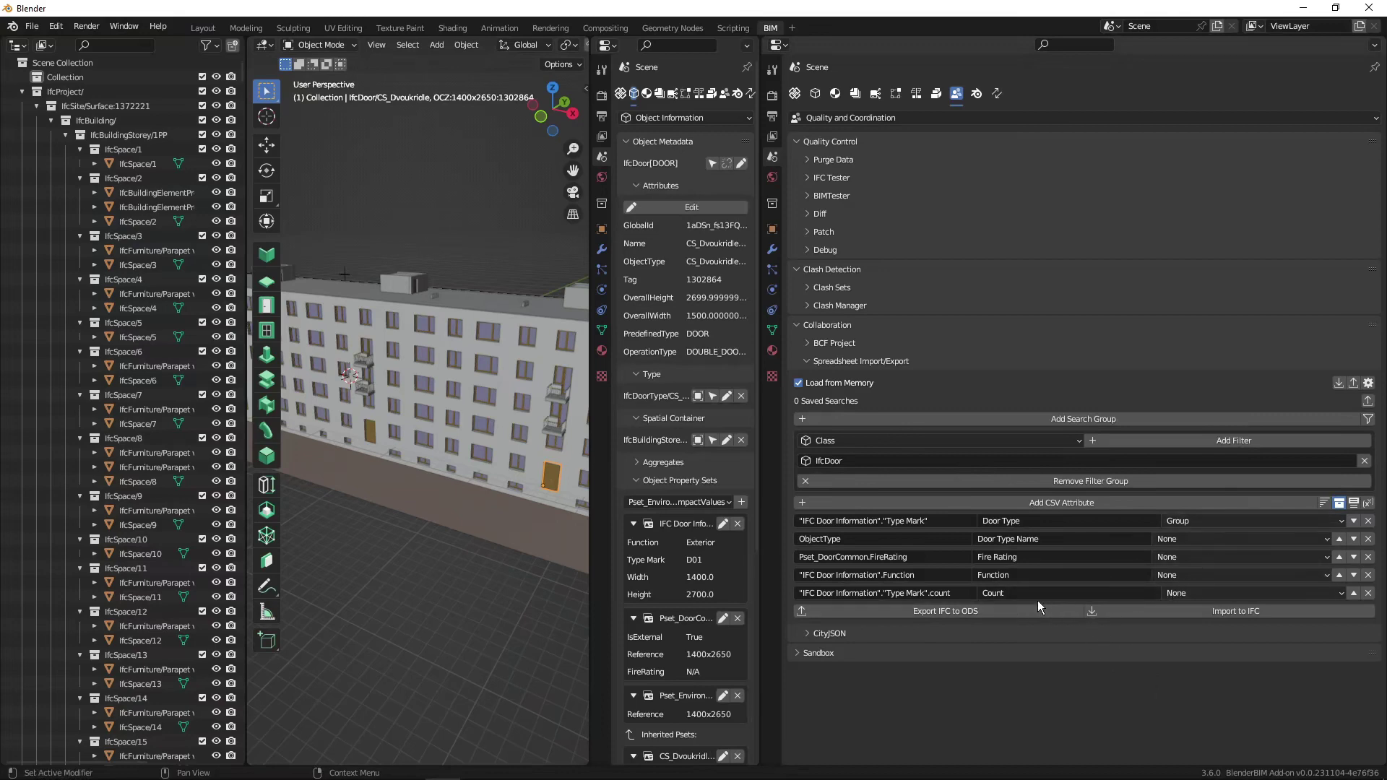
{"action": "left_click", "coordinate": [1224, 595]}
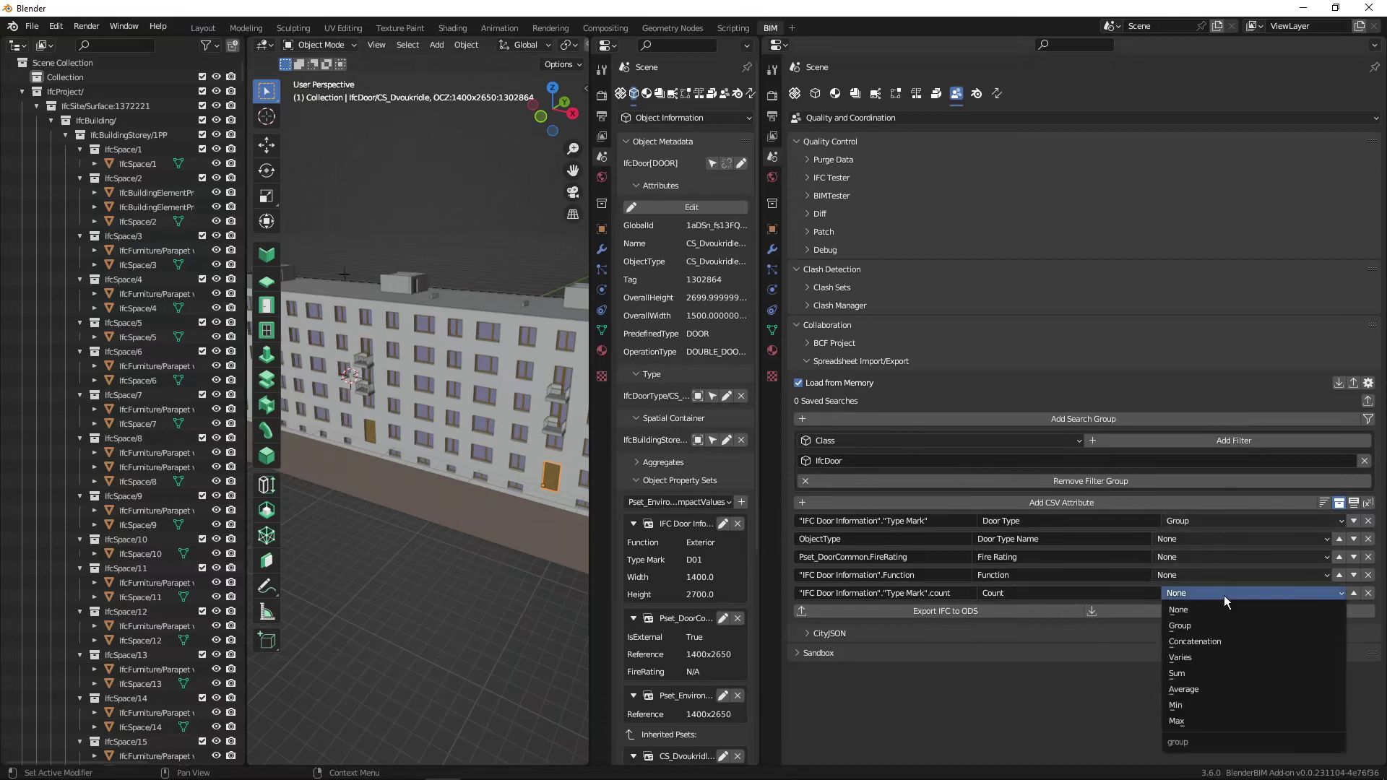
{"action": "left_click", "coordinate": [1203, 672]}
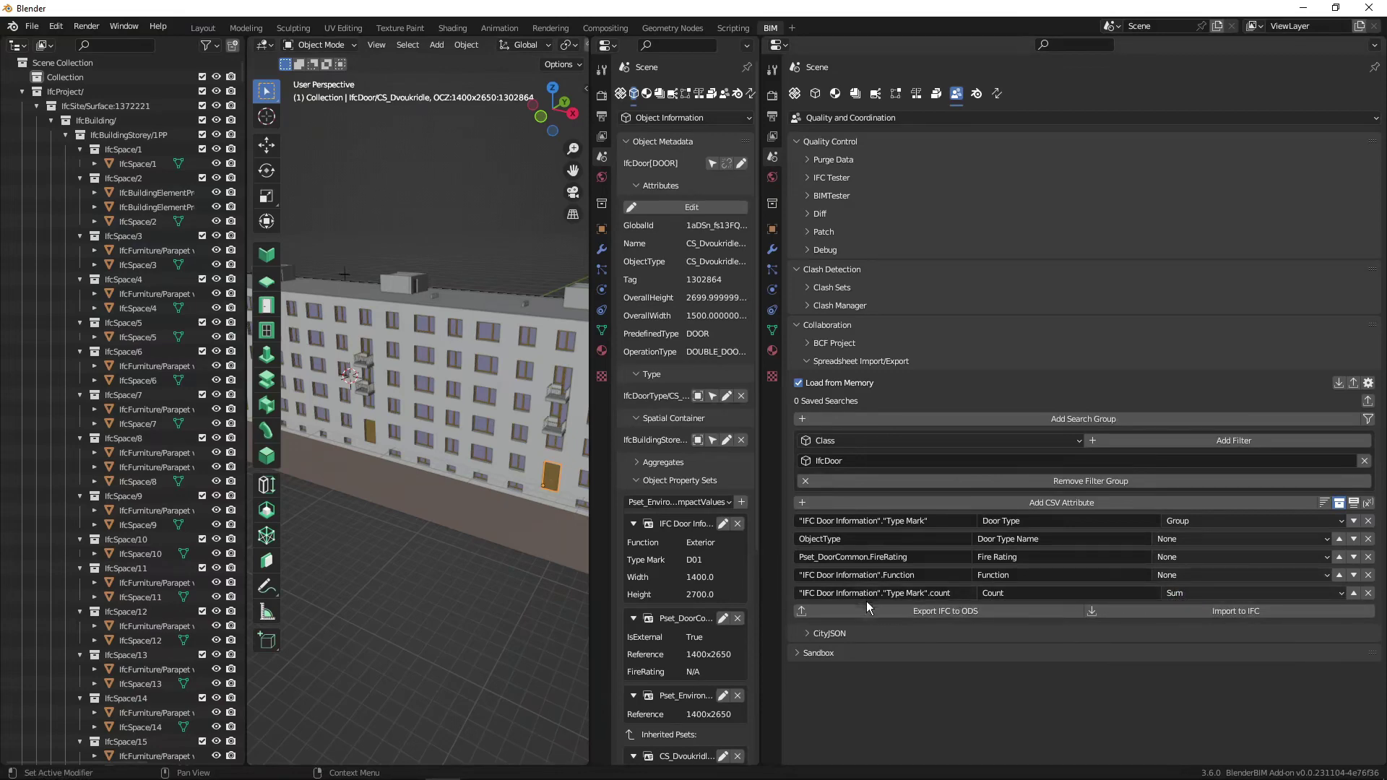
{"action": "left_click", "coordinate": [957, 612]}
{"action": "double_click", "coordinate": [549, 344]}
Switch to LibreOffice Calc and reload schedukle-door.ods, discarding the changes, to check the count for each door type.
{"action": "key", "text": "alt+Tab"}
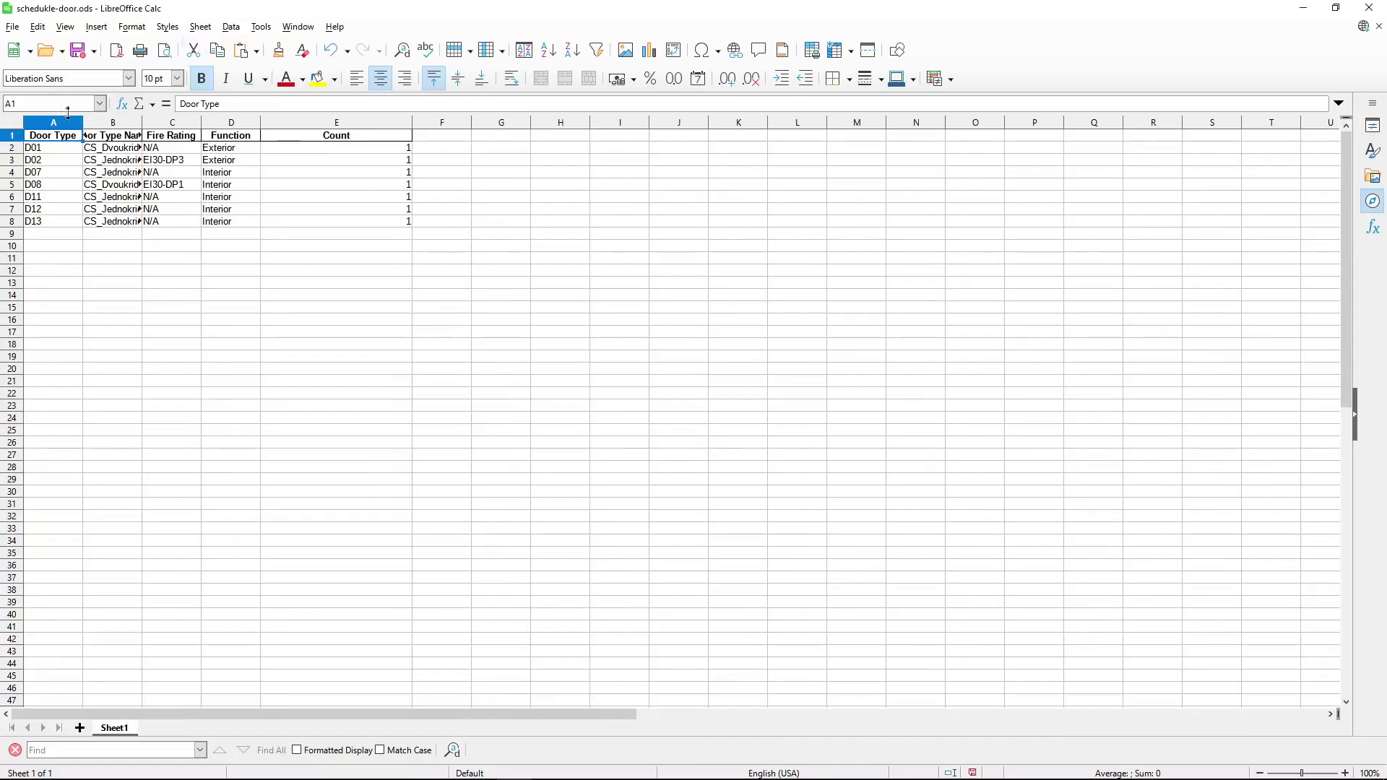
{"action": "left_click", "coordinate": [12, 27]}
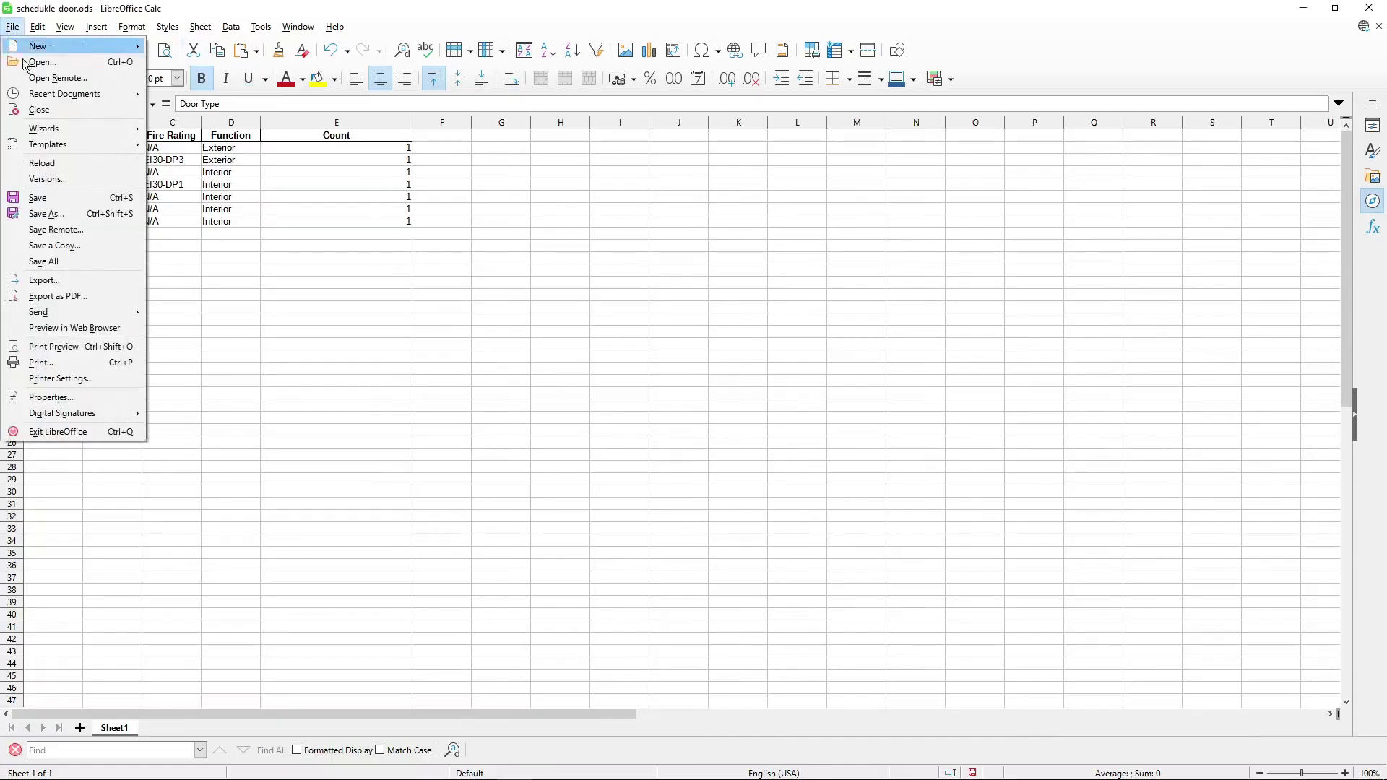
{"action": "left_click", "coordinate": [59, 159]}
{"action": "left_click", "coordinate": [662, 421]}
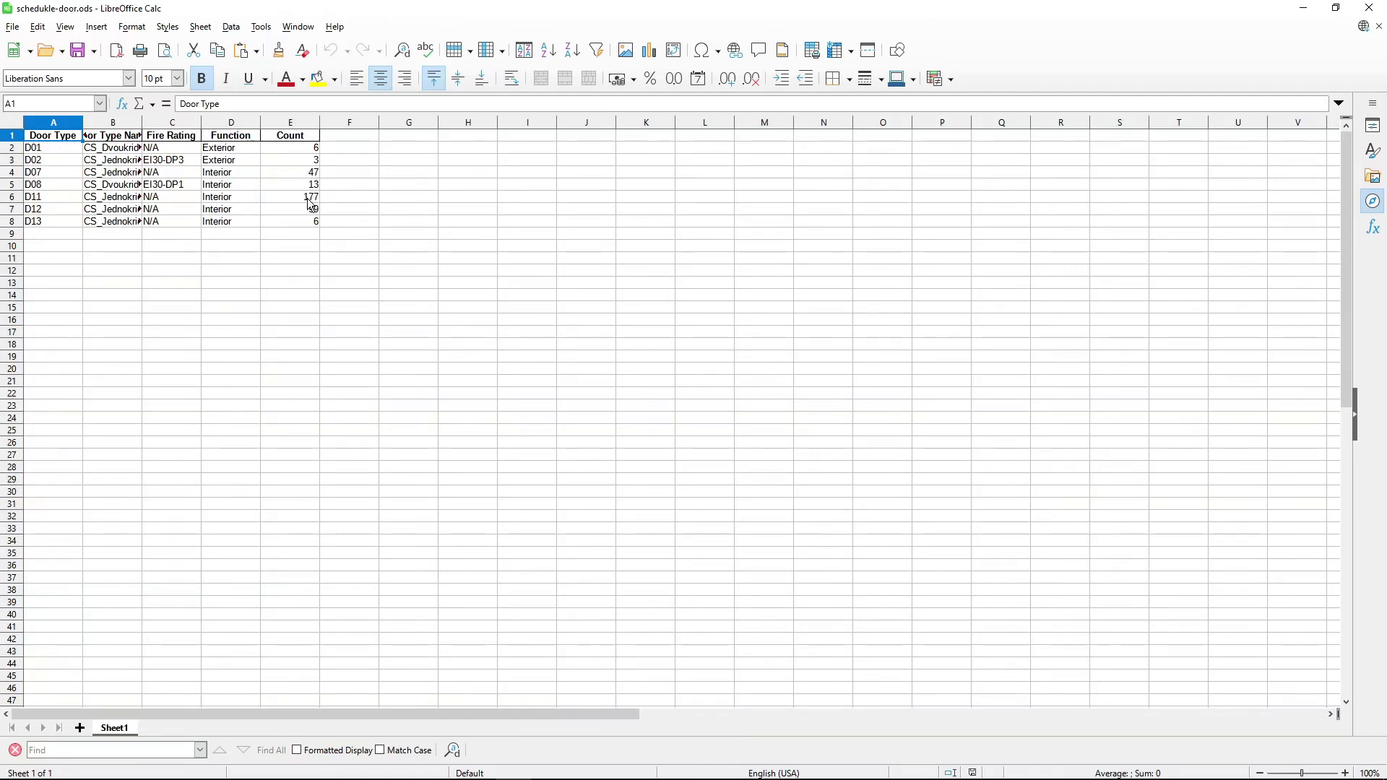
Switch to Blender, show the summary options, set the Count attribute's summary to Sum, and export over schedukle-door.ods.
{"action": "key", "text": "alt+Tab"}
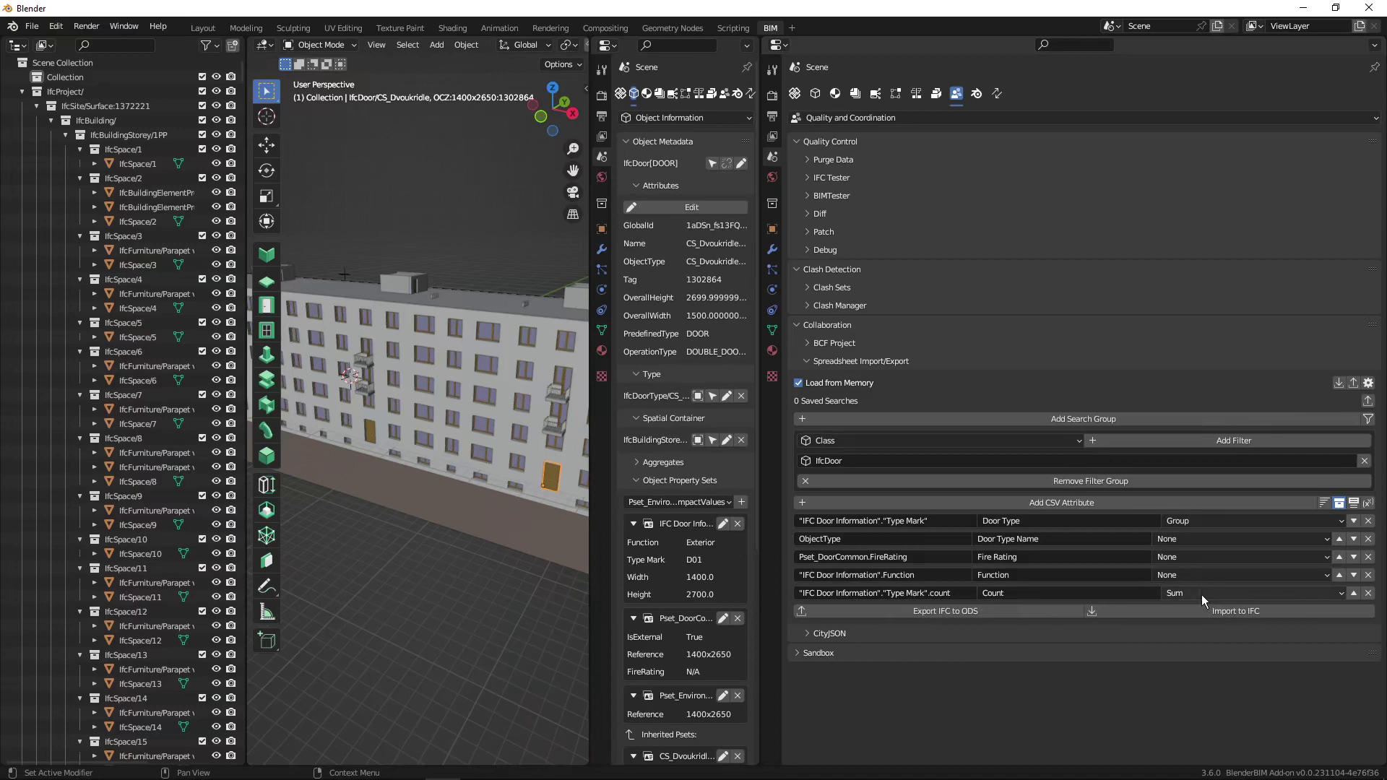
{"action": "left_click", "coordinate": [1354, 504]}
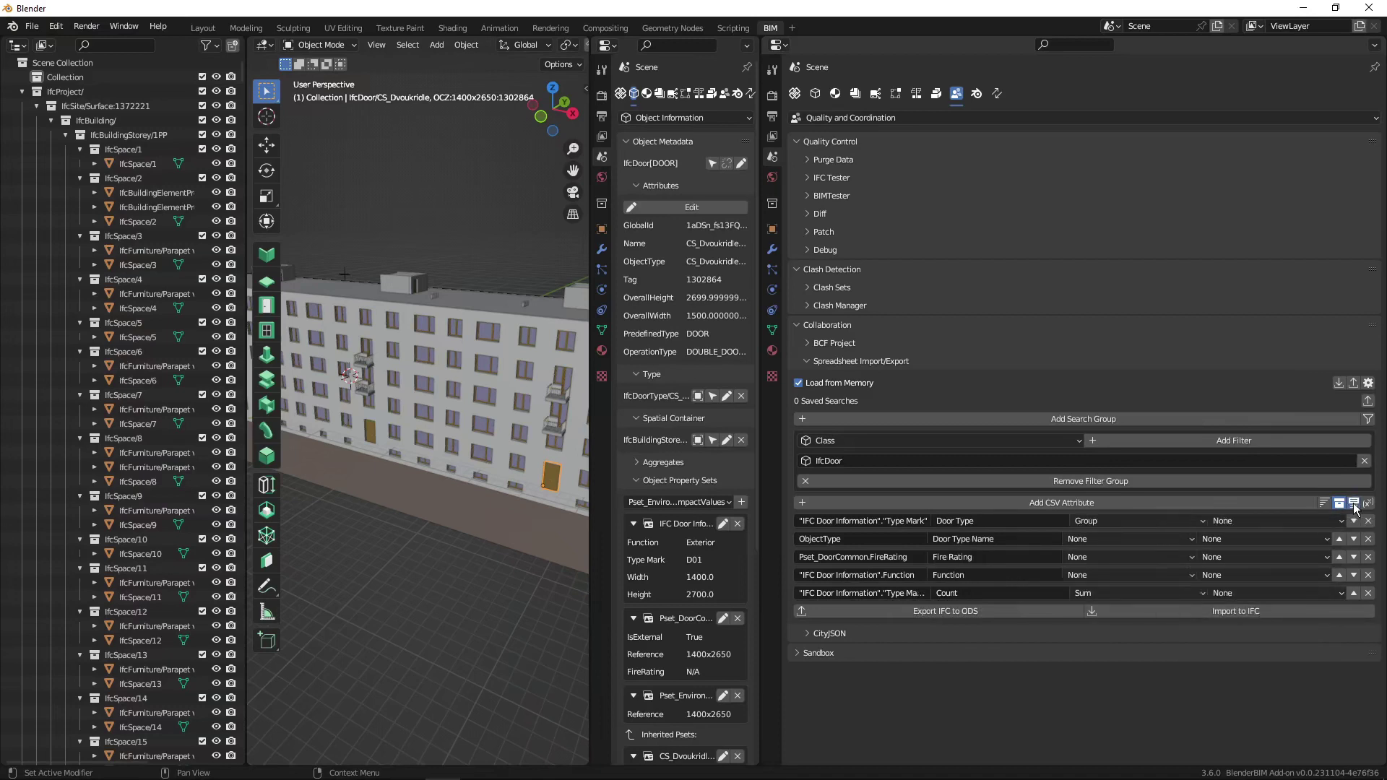
{"action": "left_click", "coordinate": [1259, 595]}
{"action": "left_click", "coordinate": [1243, 593]}
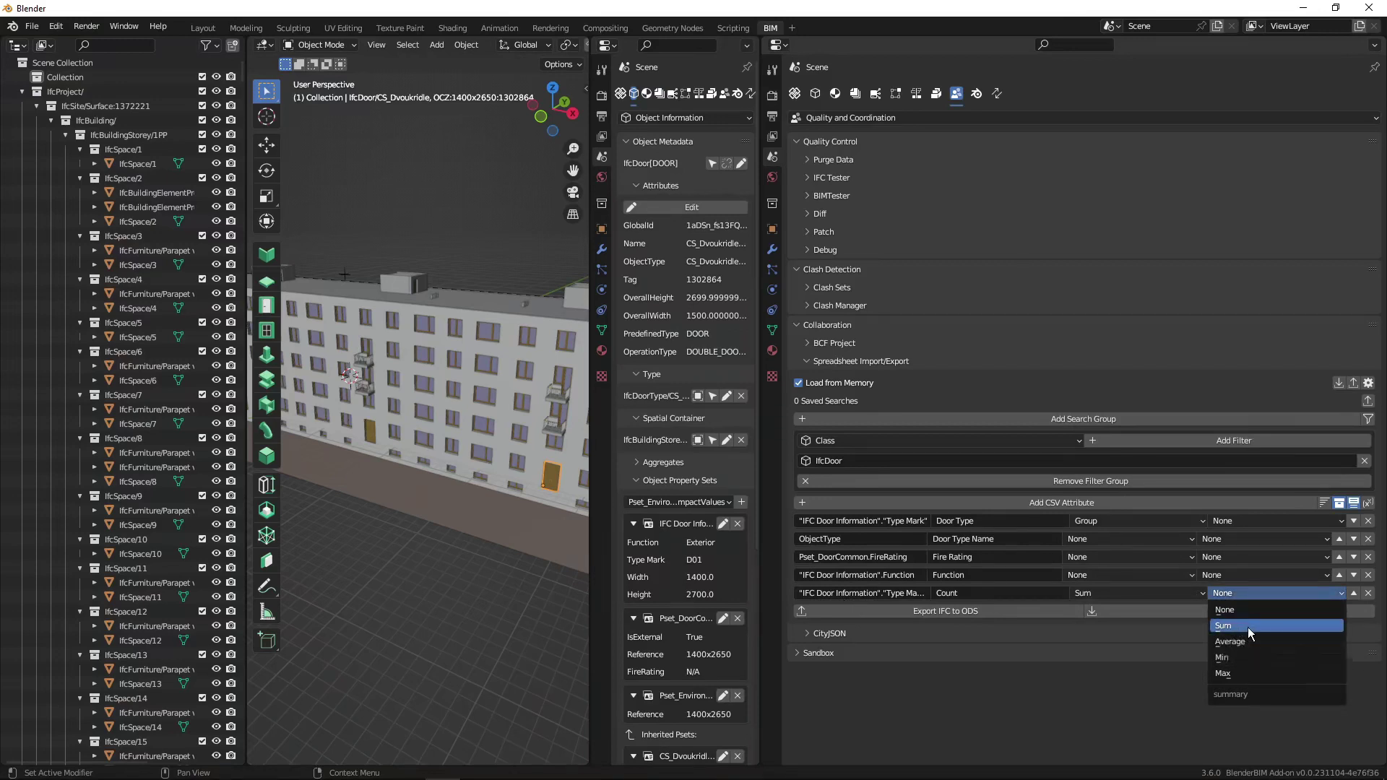
{"action": "left_click", "coordinate": [1247, 627]}
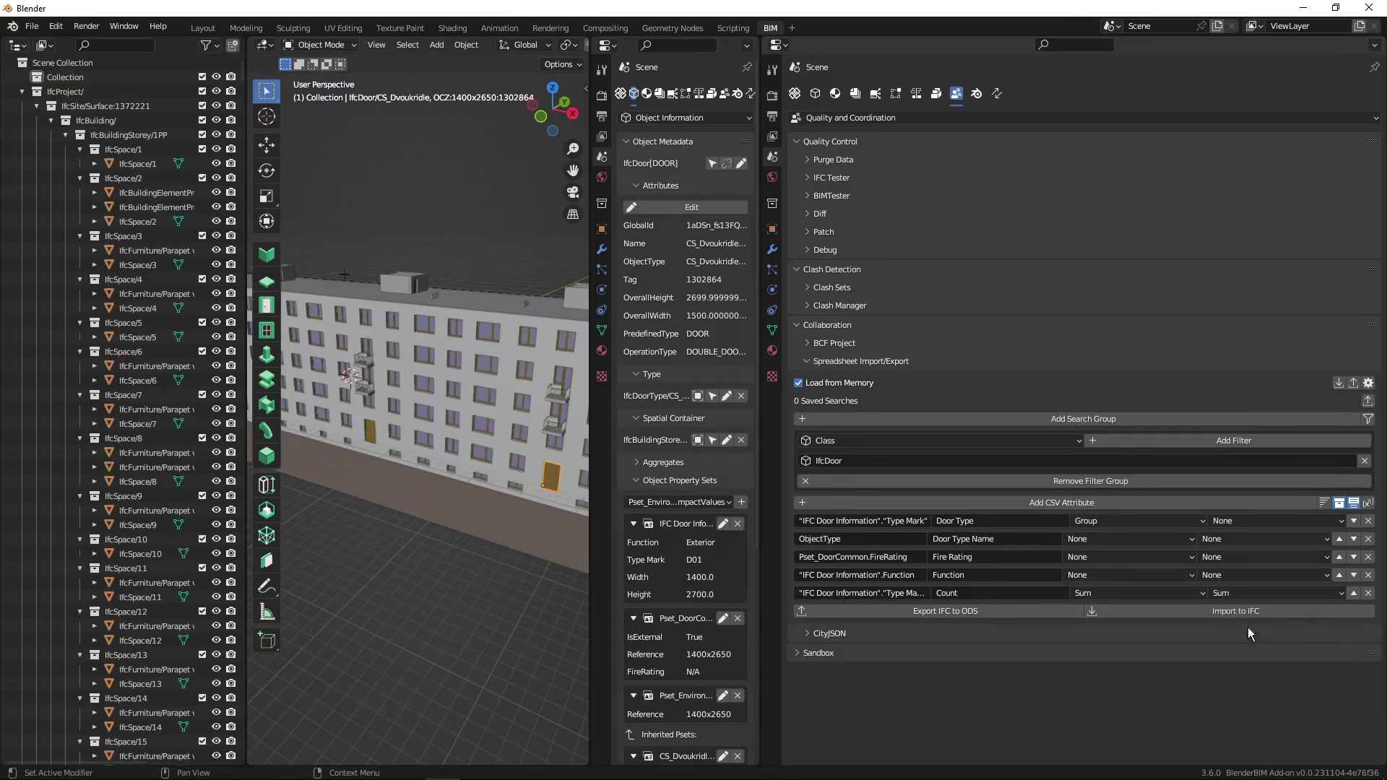
{"action": "left_click", "coordinate": [970, 611]}
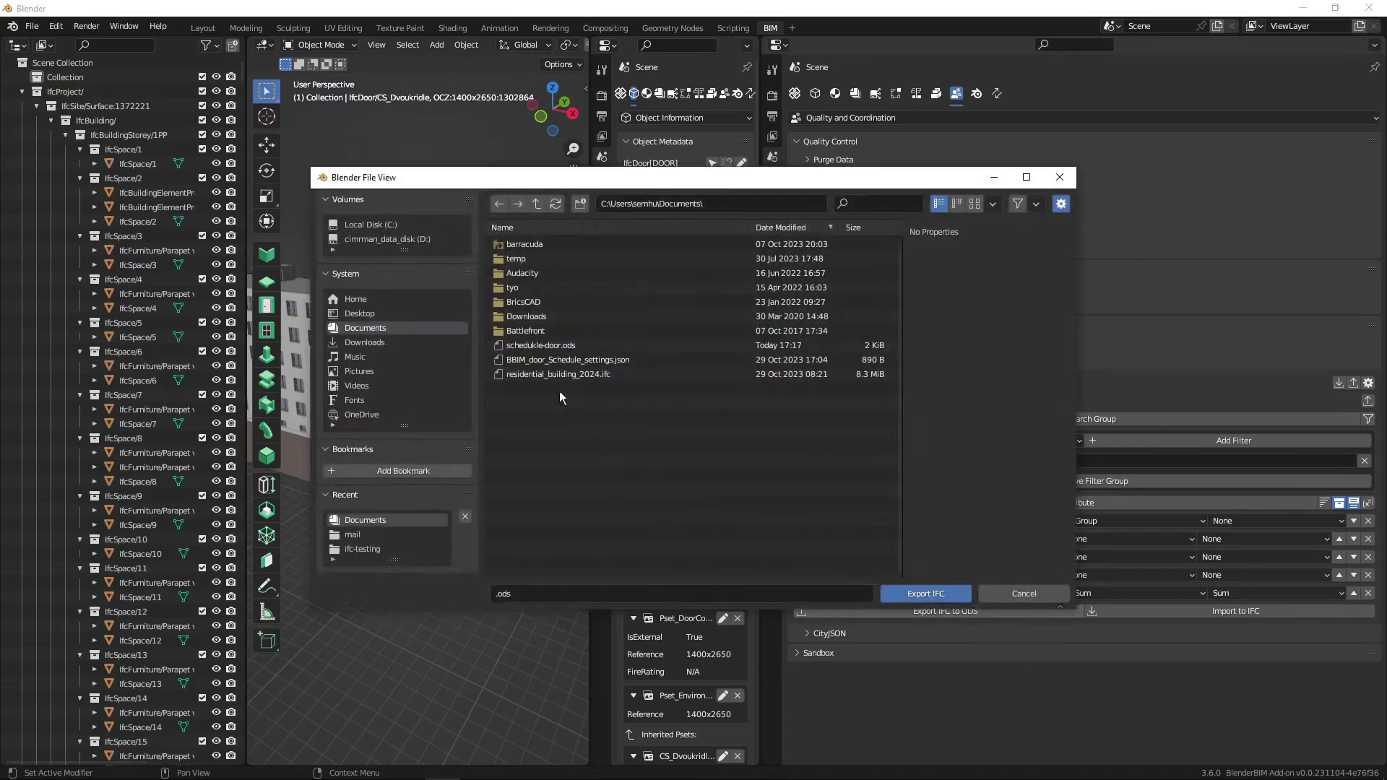
{"action": "double_click", "coordinate": [549, 346]}
Switch to LibreOffice Calc, reload schedukle-door.ods, and widen the Door Type Name column to fit the full names.
{"action": "key", "text": "alt+Tab"}
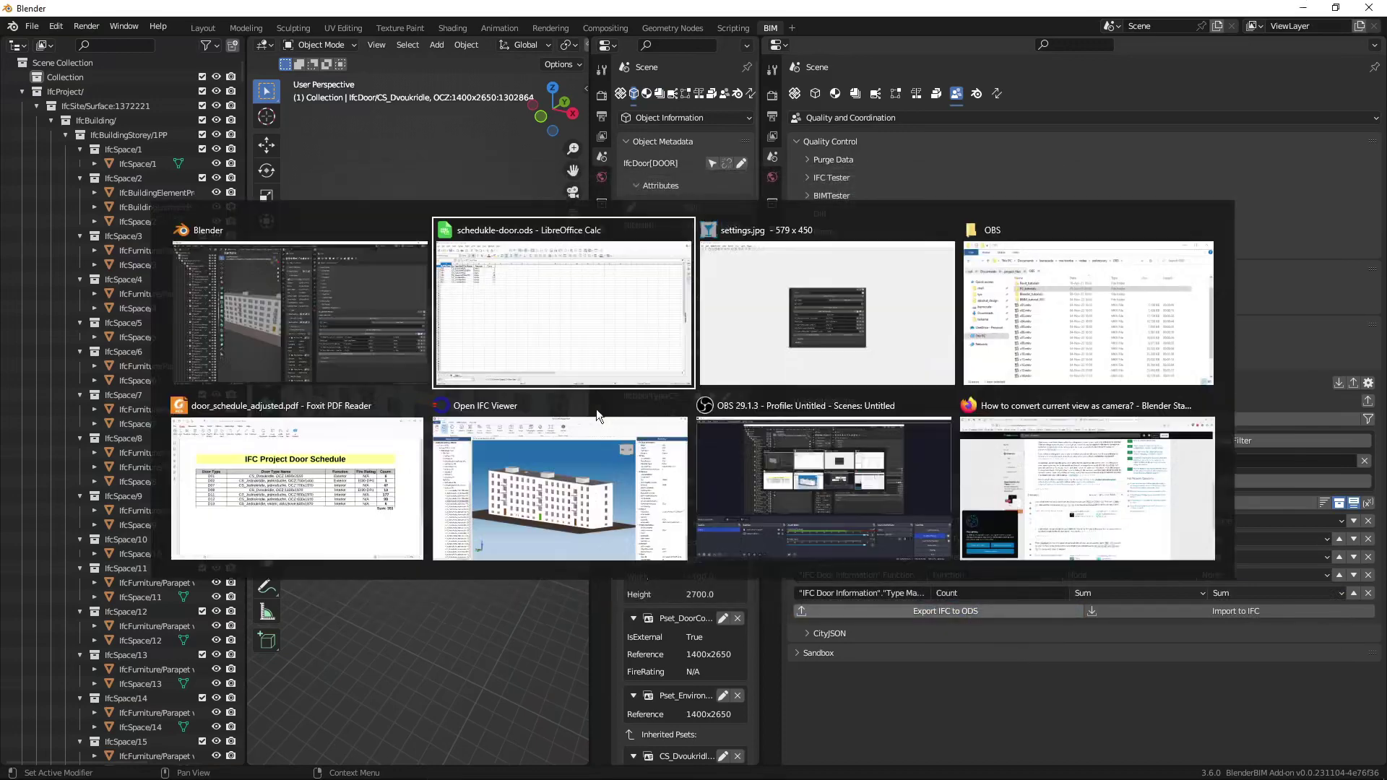
{"action": "left_click", "coordinate": [13, 28]}
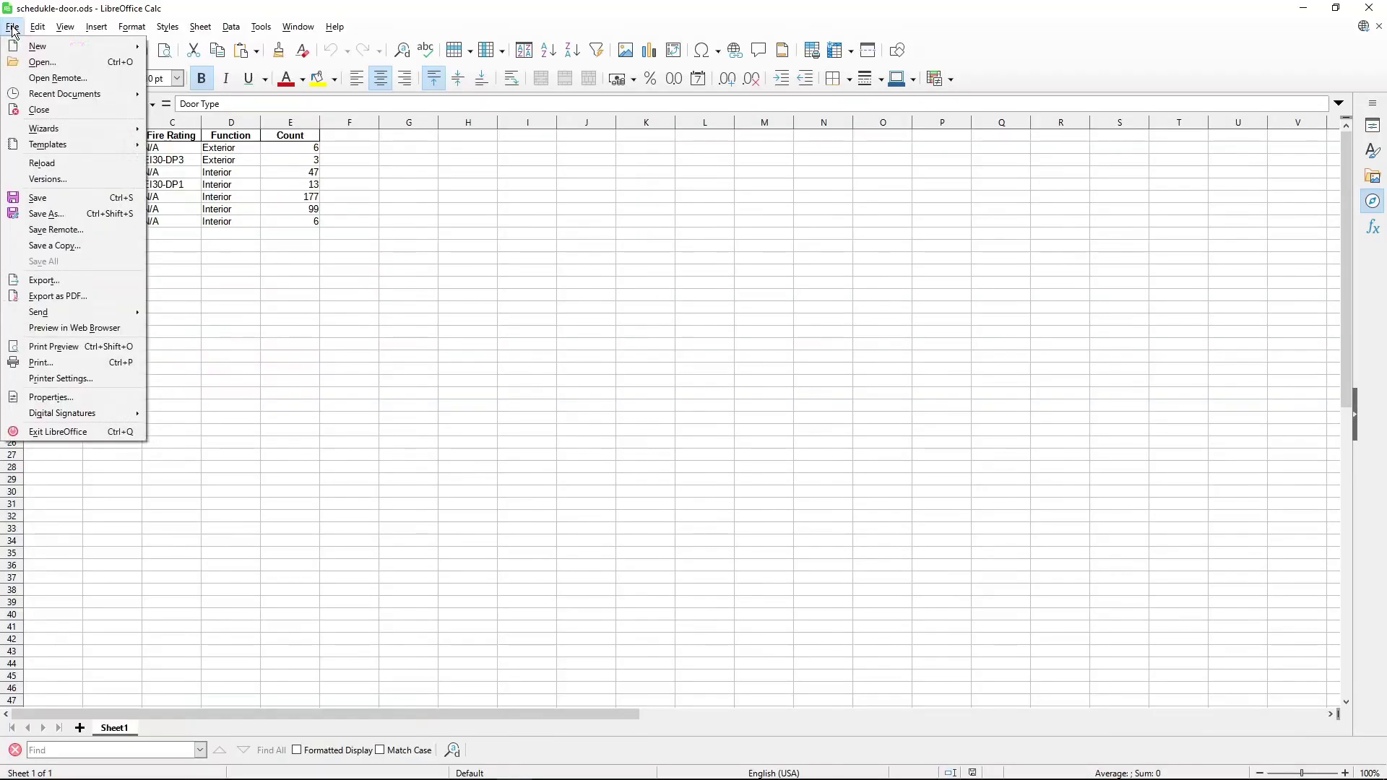
{"action": "left_click", "coordinate": [42, 163]}
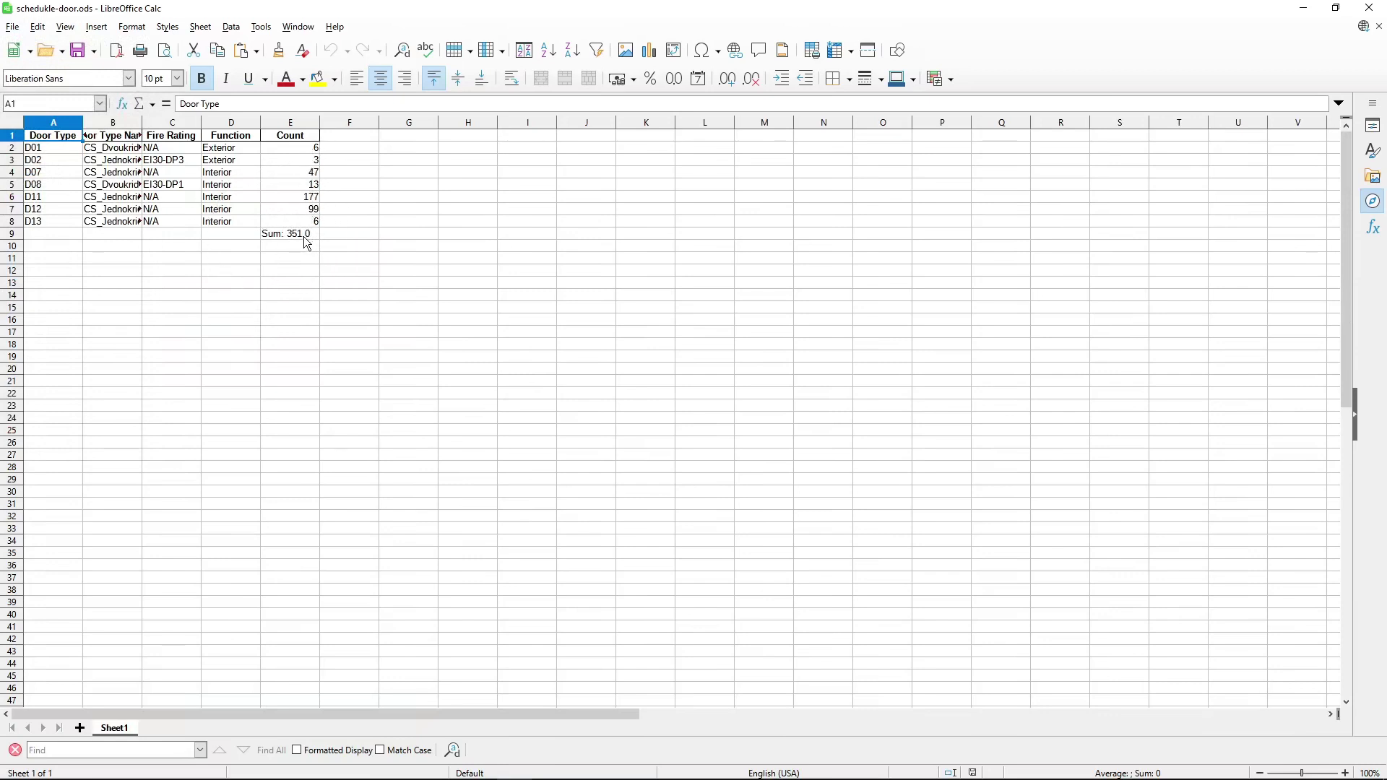
{"action": "left_click", "coordinate": [310, 306]}
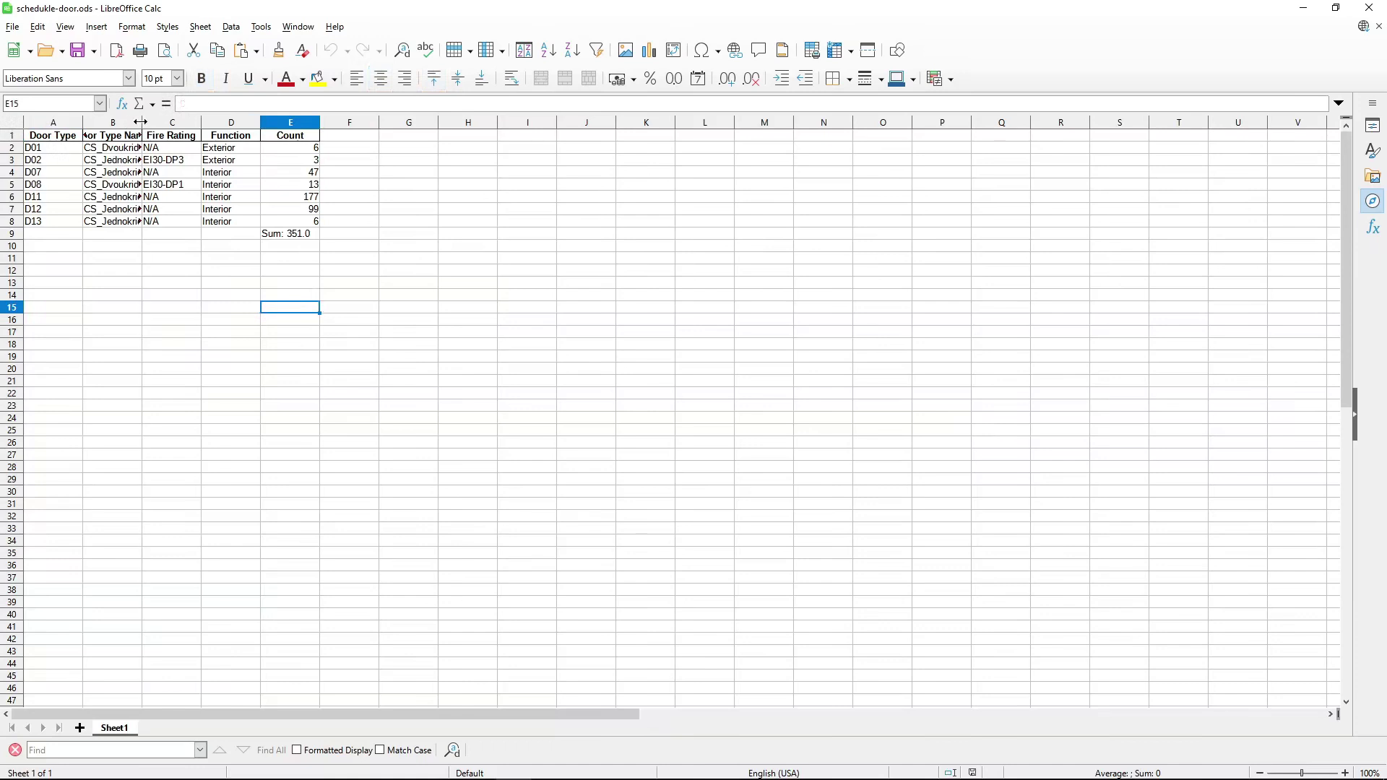
{"action": "left_click_drag", "start_coordinate": [143, 123], "coordinate": [320, 127]}
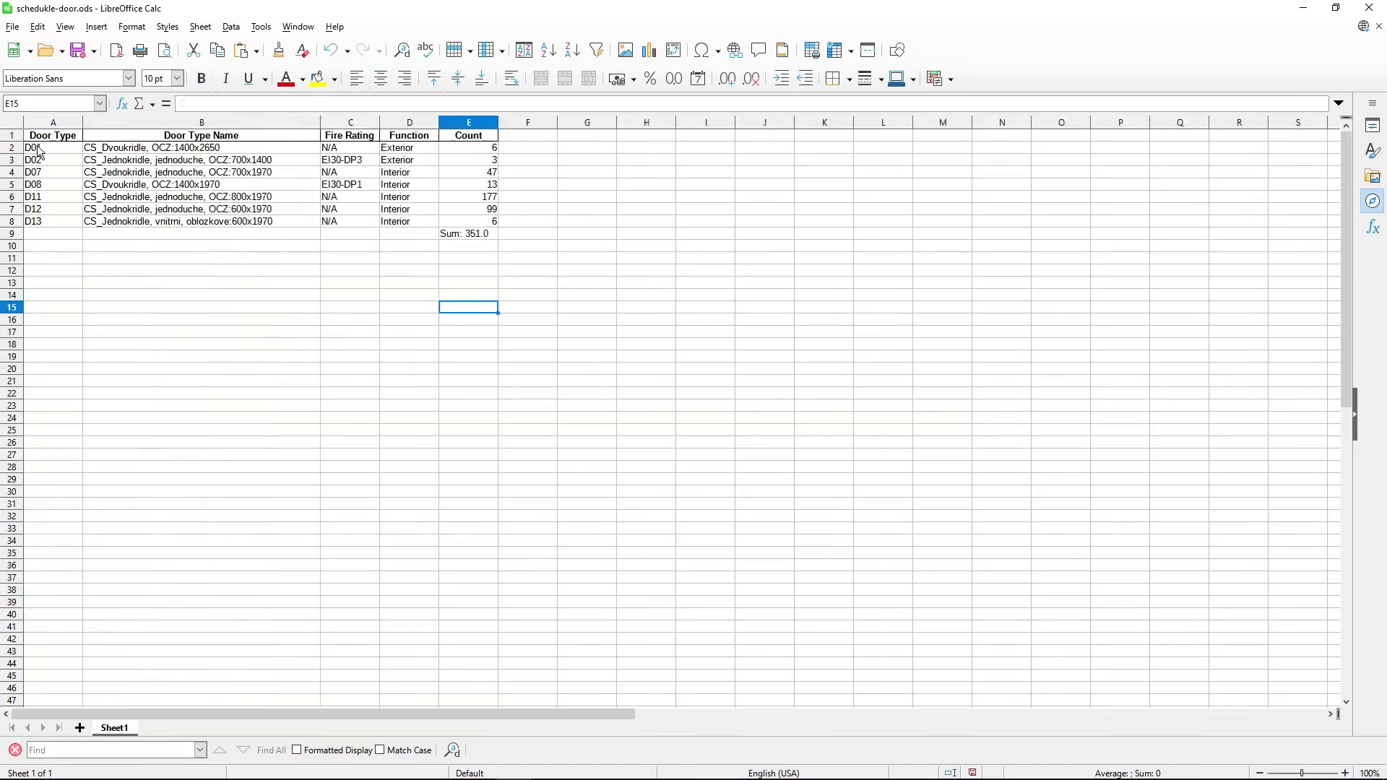
Center the contents of cells A2:E8, covering every door type row in the schedule.
{"action": "left_click_drag", "start_coordinate": [41, 148], "coordinate": [471, 220]}
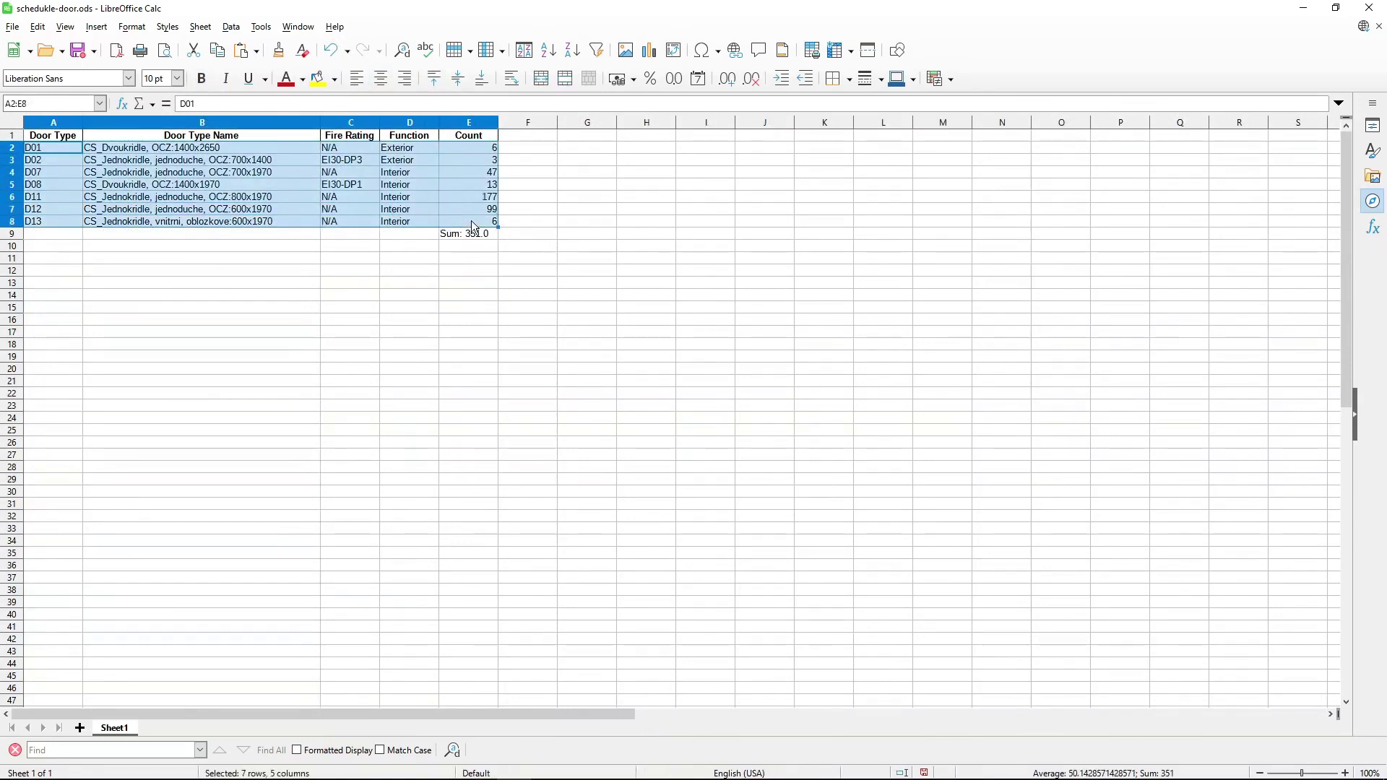
{"action": "key", "text": "ctrl+e"}
{"action": "left_click", "coordinate": [347, 255]}
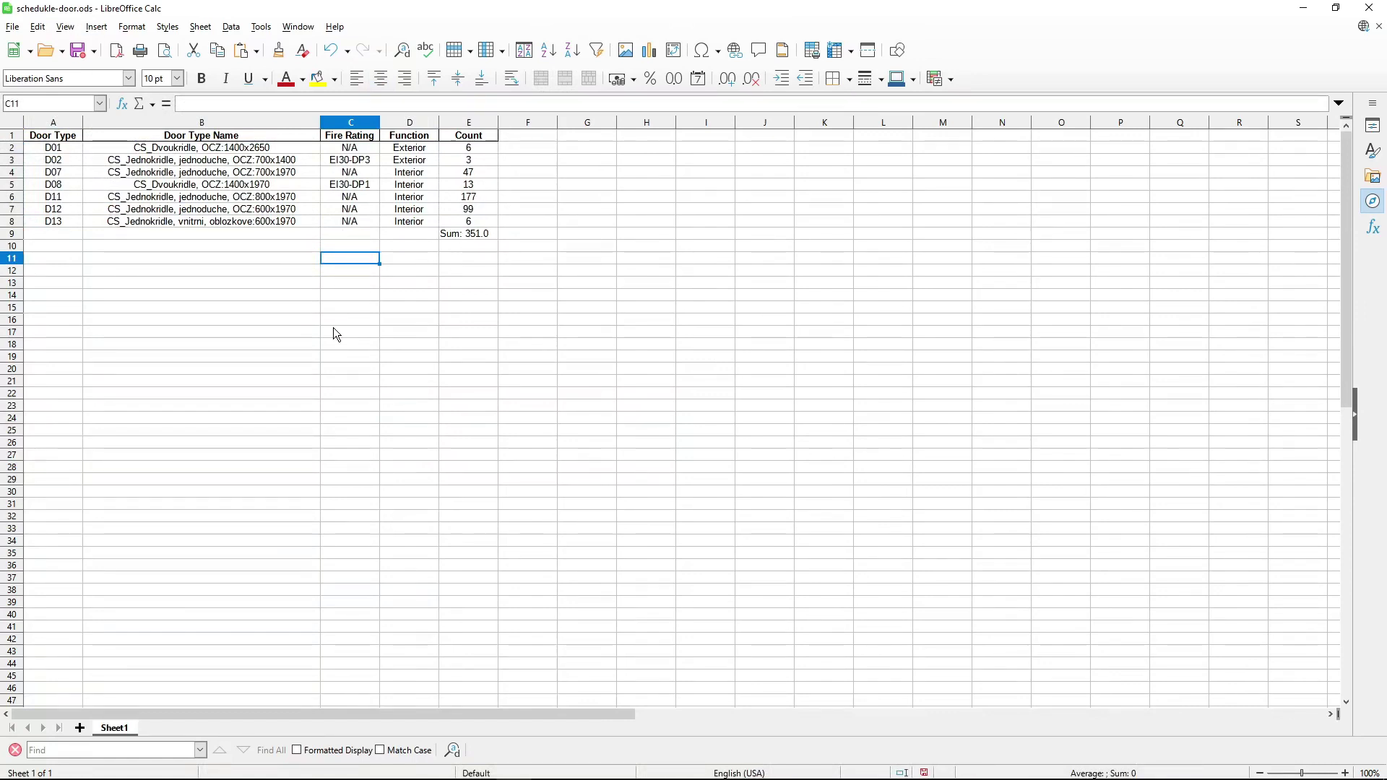
Switch to Foxit PDF Reader to view the formatted door schedule in door_schedule_adjusted.pdf.
{"action": "key", "text": "alt+Tab"}
{"action": "key", "text": "alt+Tab"}
{"action": "key", "text": "alt+Tab"}
{"action": "key", "text": "alt+Tab"}
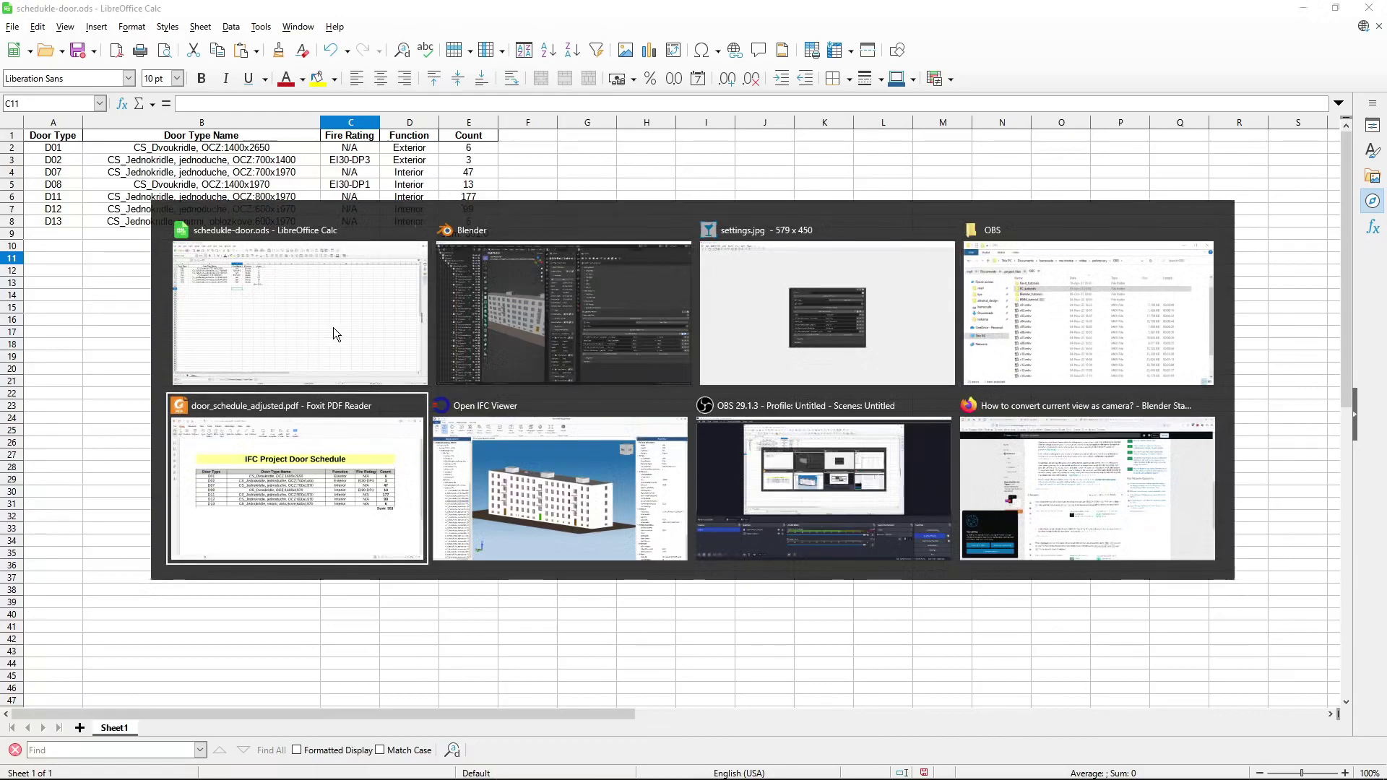
{"action": "left_click", "coordinate": [315, 490]}
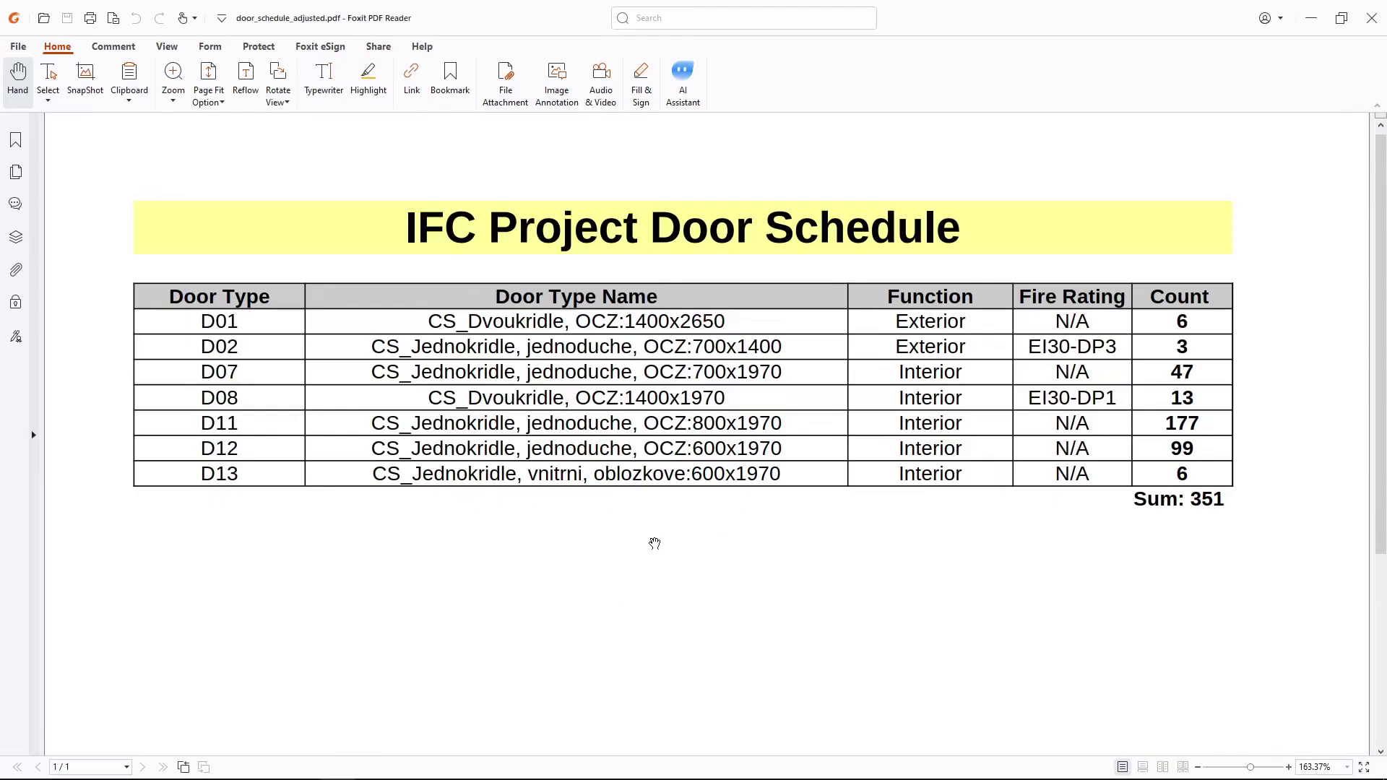
Switch to Blender and widen the Quality and Coordination properties area so the CSV attribute queries are readable.
{"action": "key", "text": "alt+Tab"}
{"action": "key", "text": "alt+Tab"}
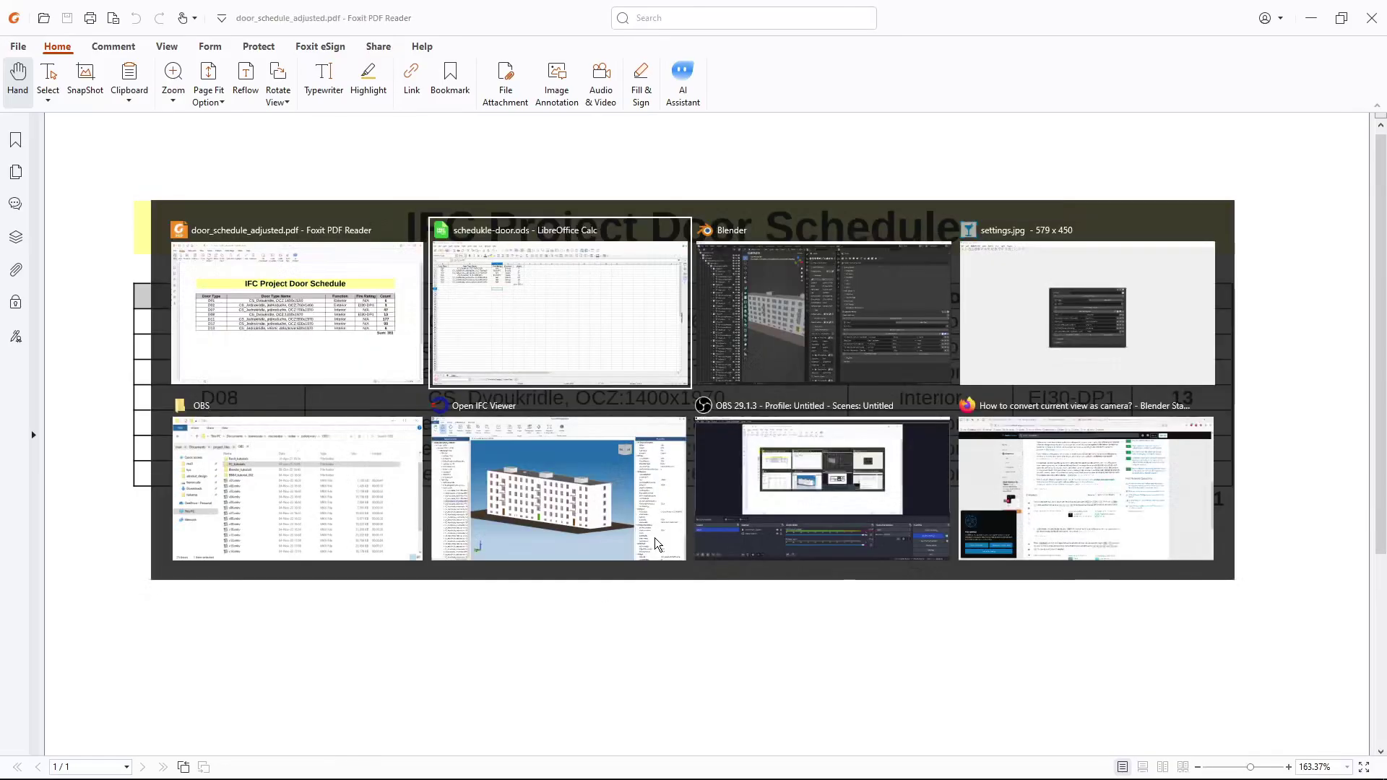
{"action": "middle_click_drag", "start_coordinate": [487, 422], "coordinate": [528, 453]}
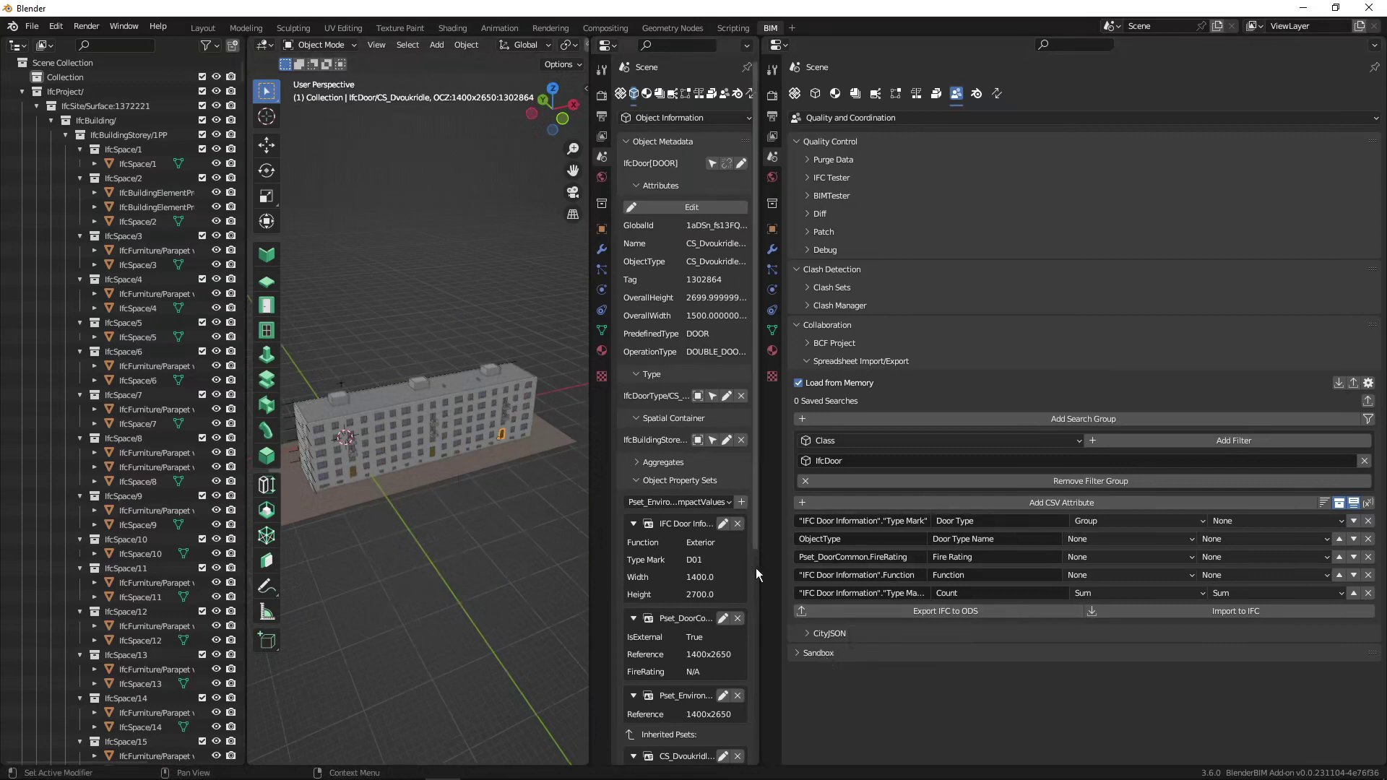
{"action": "left_click_drag", "start_coordinate": [756, 568], "coordinate": [625, 543]}
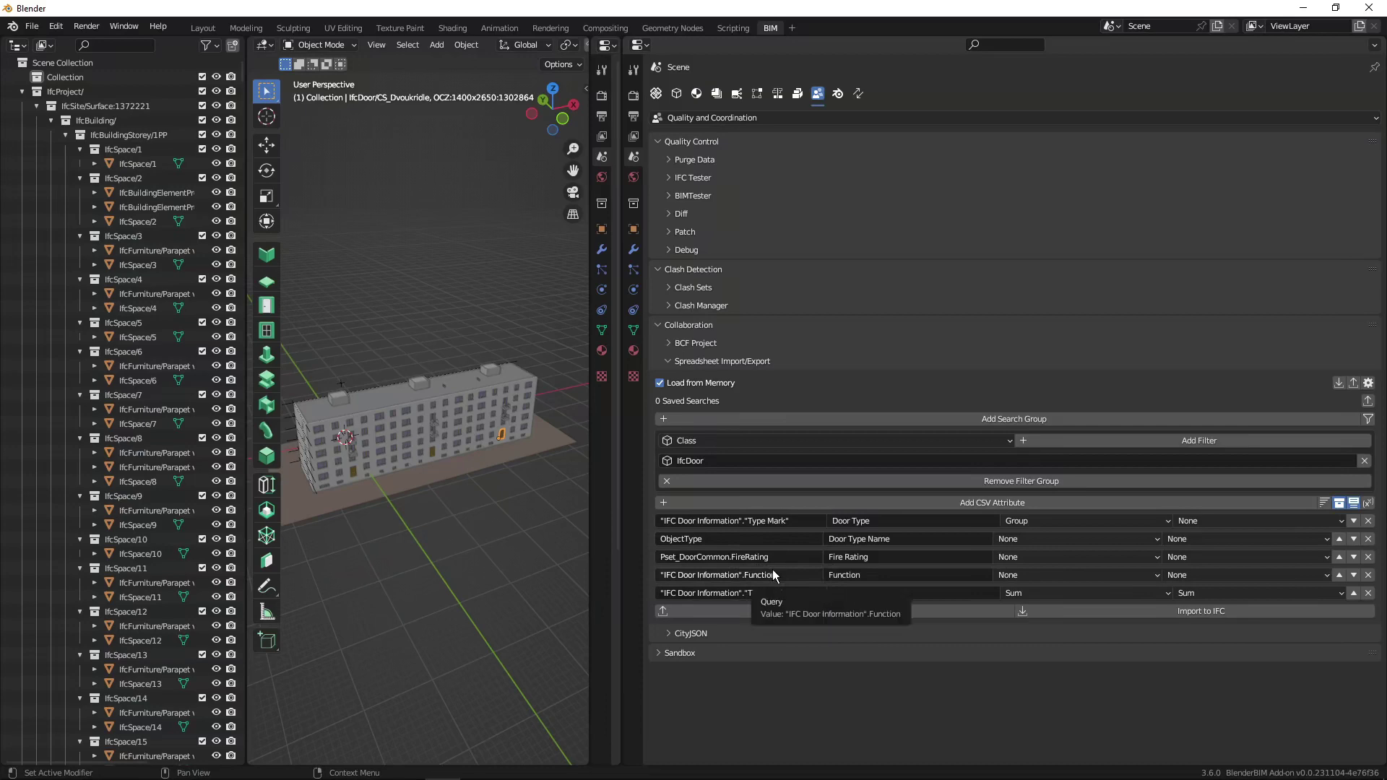
Switch to the browser, read the element filtering examples on the IfcOpenShell Selector syntax page, and return to Blender.
{"action": "key", "text": "alt+Tab"}
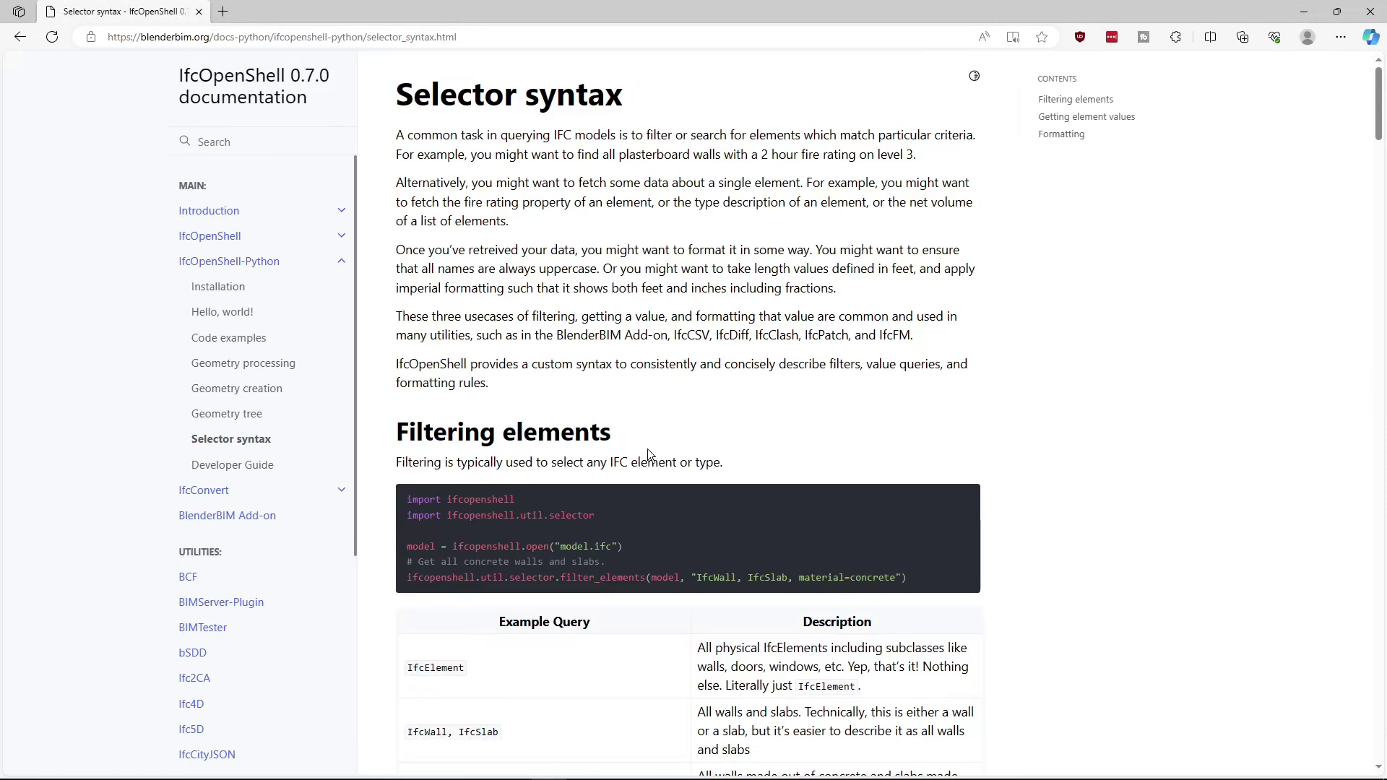
{"action": "scroll", "coordinate": [648, 451], "scroll_direction": "down", "scroll_amount": 6}
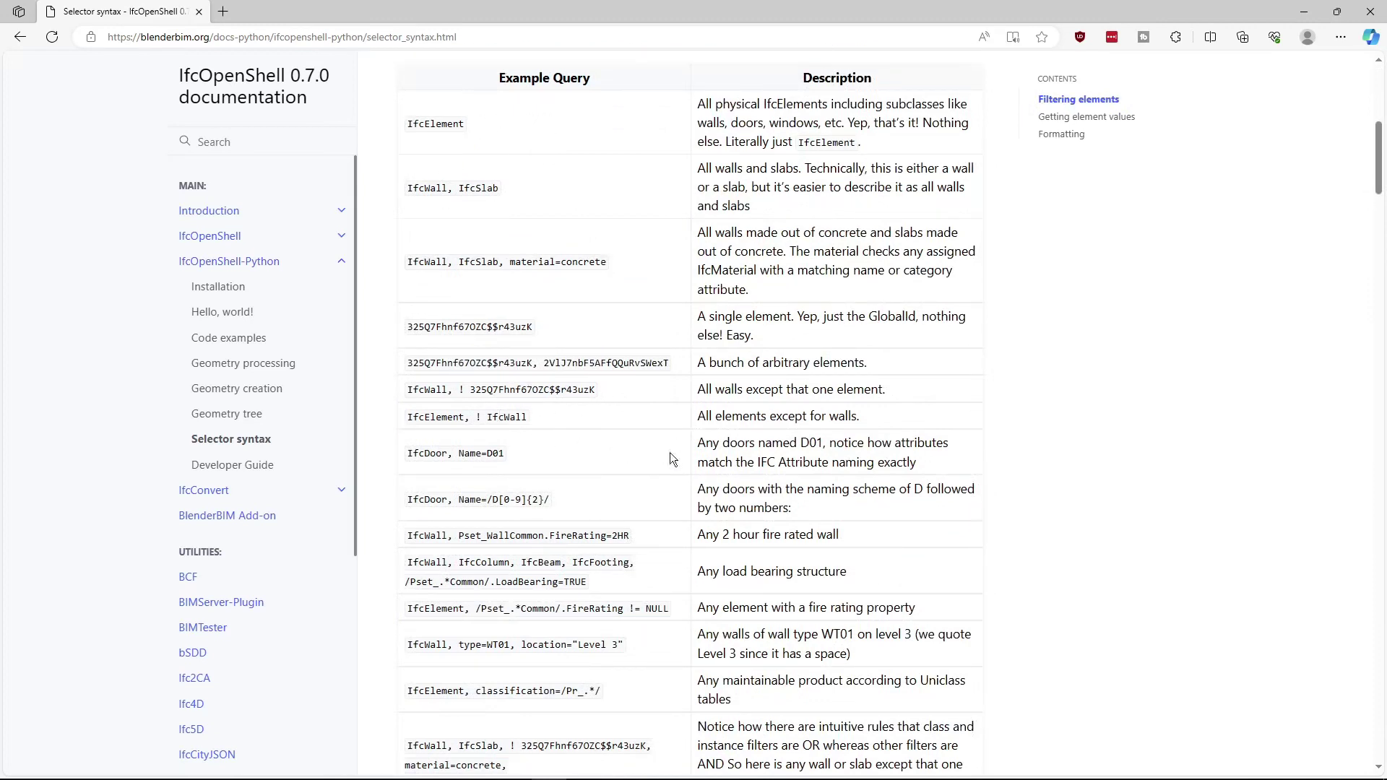
{"action": "scroll", "coordinate": [670, 452], "scroll_direction": "down", "scroll_amount": 6}
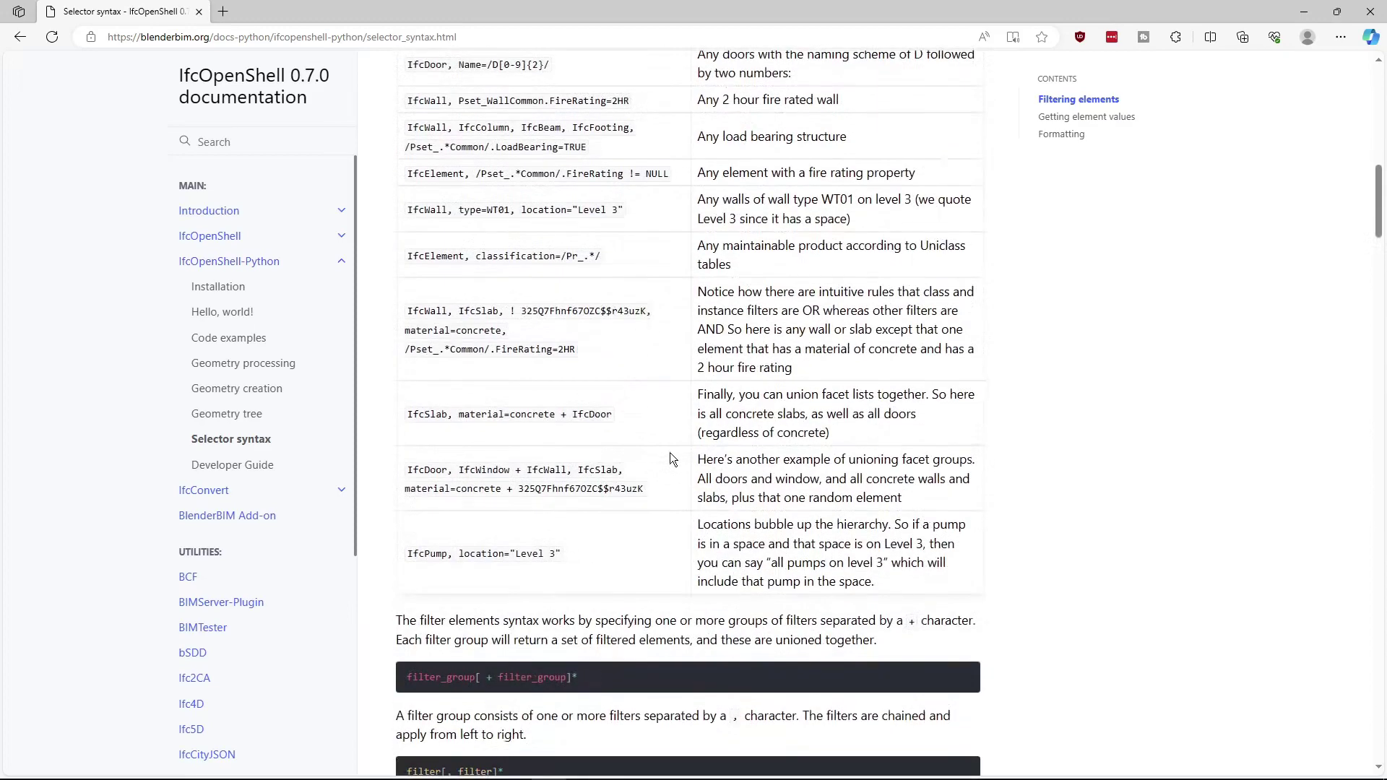
{"action": "scroll", "coordinate": [670, 459], "scroll_direction": "down", "scroll_amount": 4}
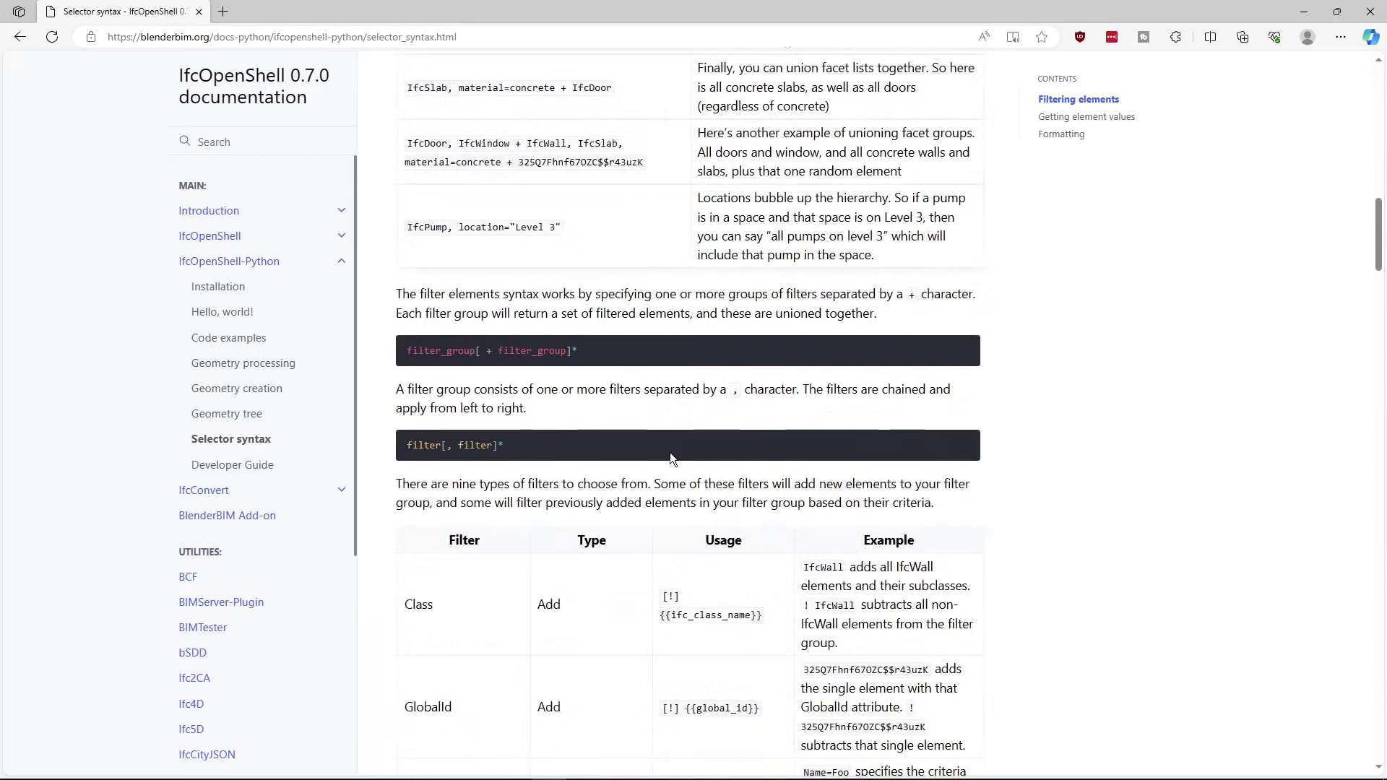
{"action": "key", "text": "alt+Tab"}
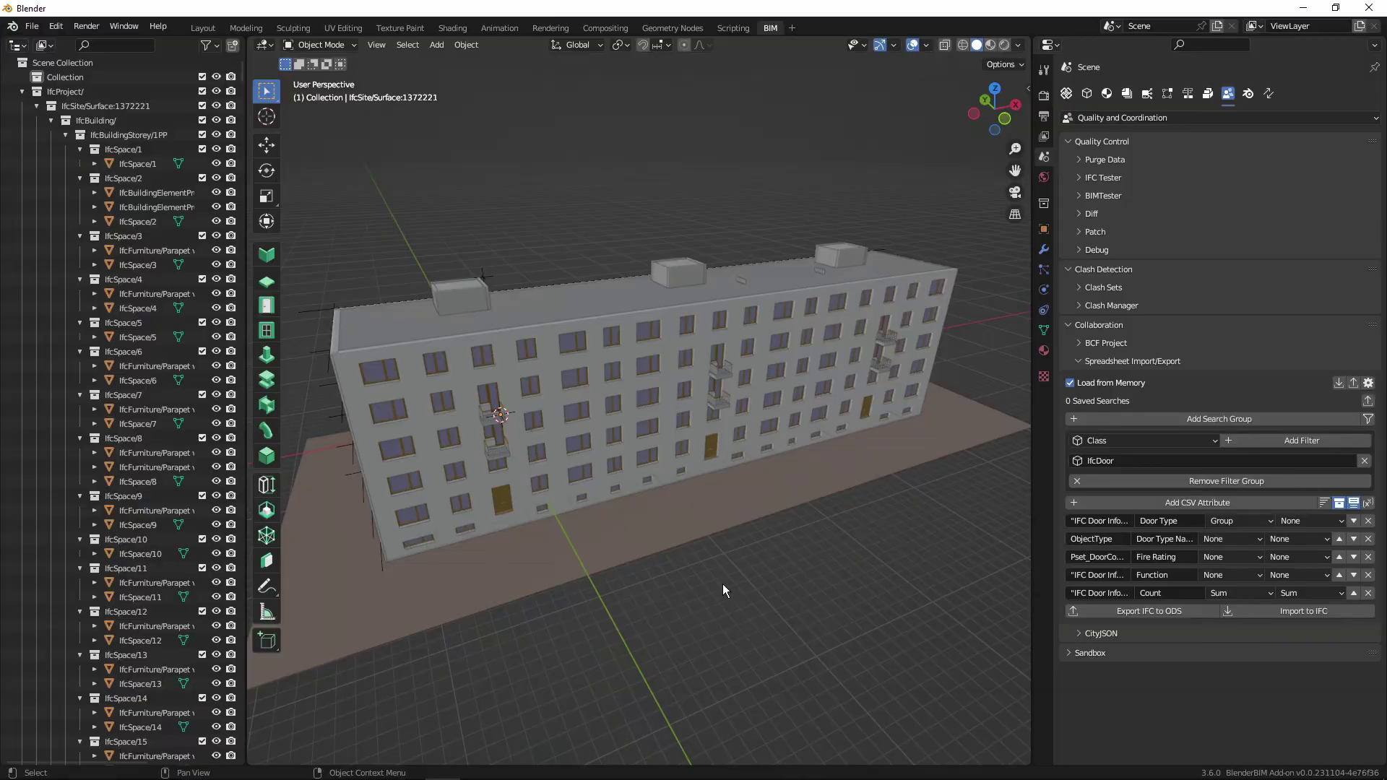